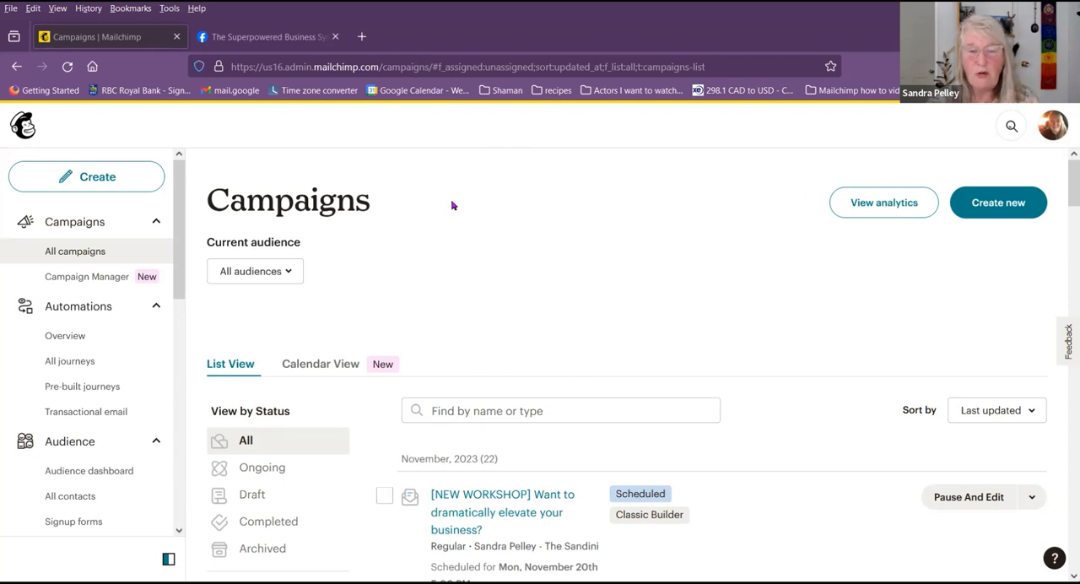
drag(179, 218, 179, 266)
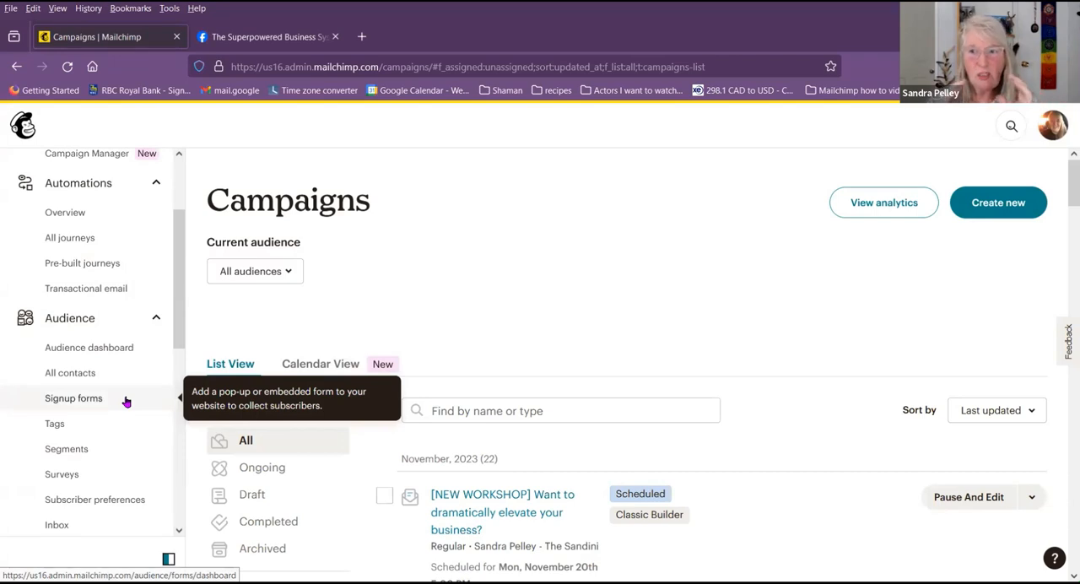
scroll(126, 396, up, 3)
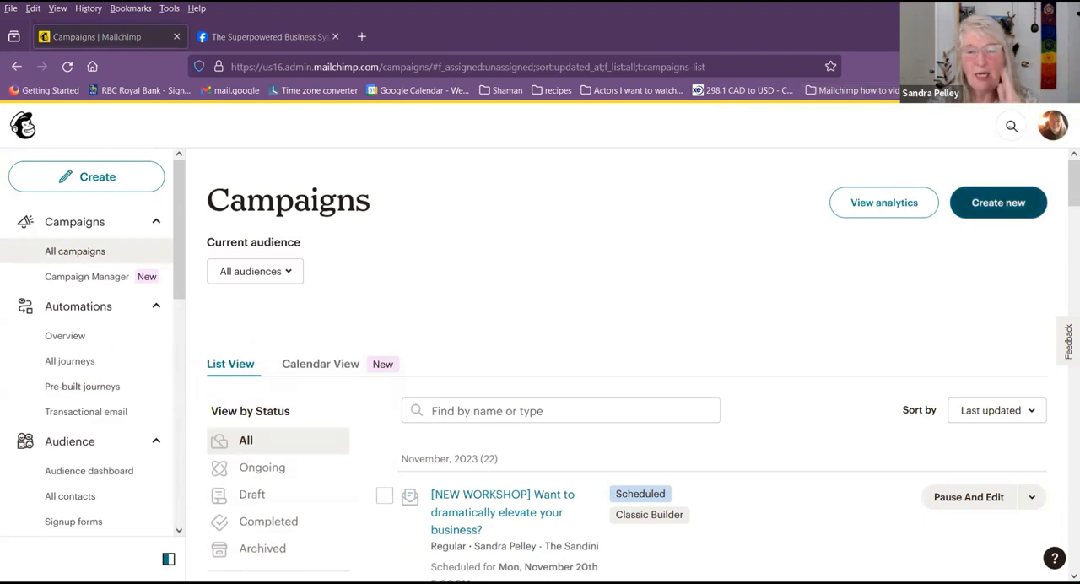
Step: Start creating a new landing page and name it "Call it something"
click(1012, 202)
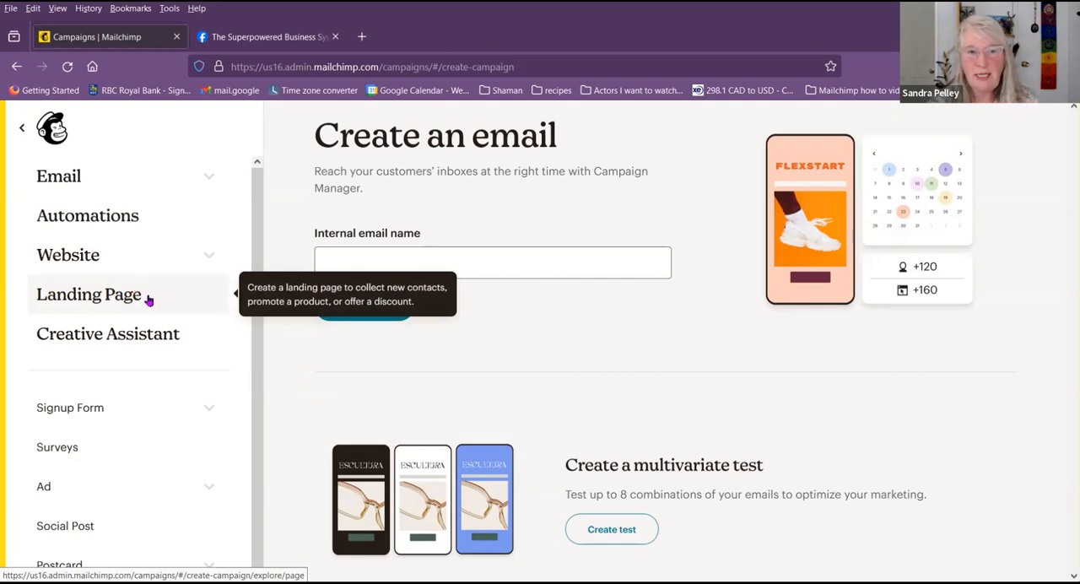
click(148, 298)
click(505, 343)
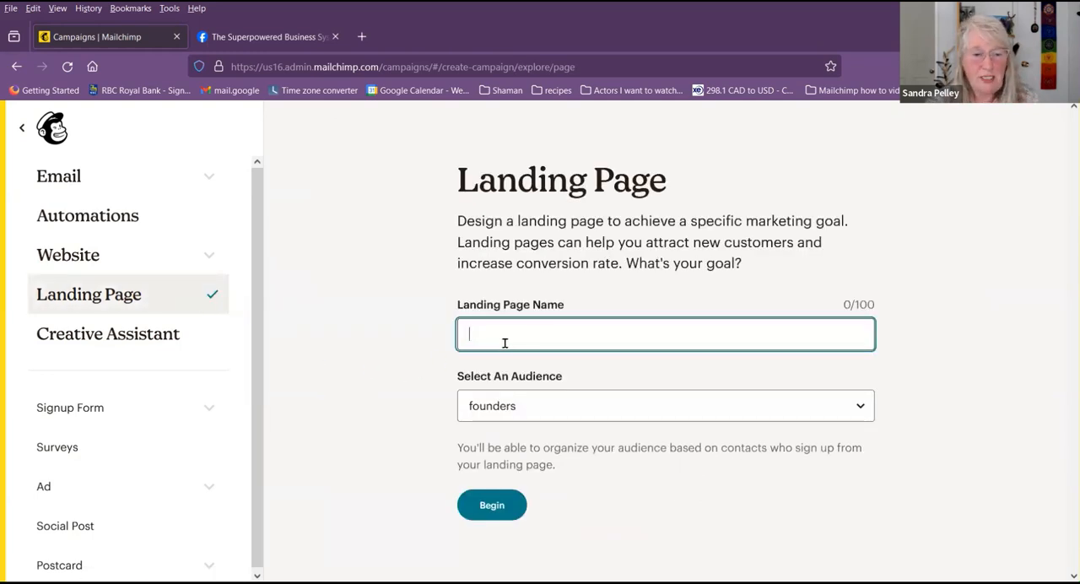
text(Call it something)
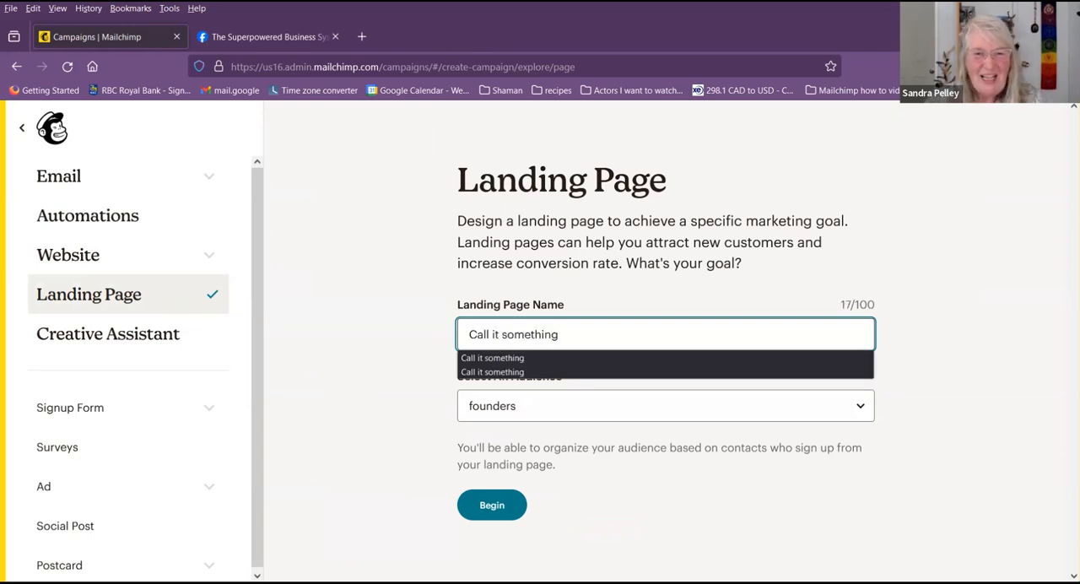
click(424, 329)
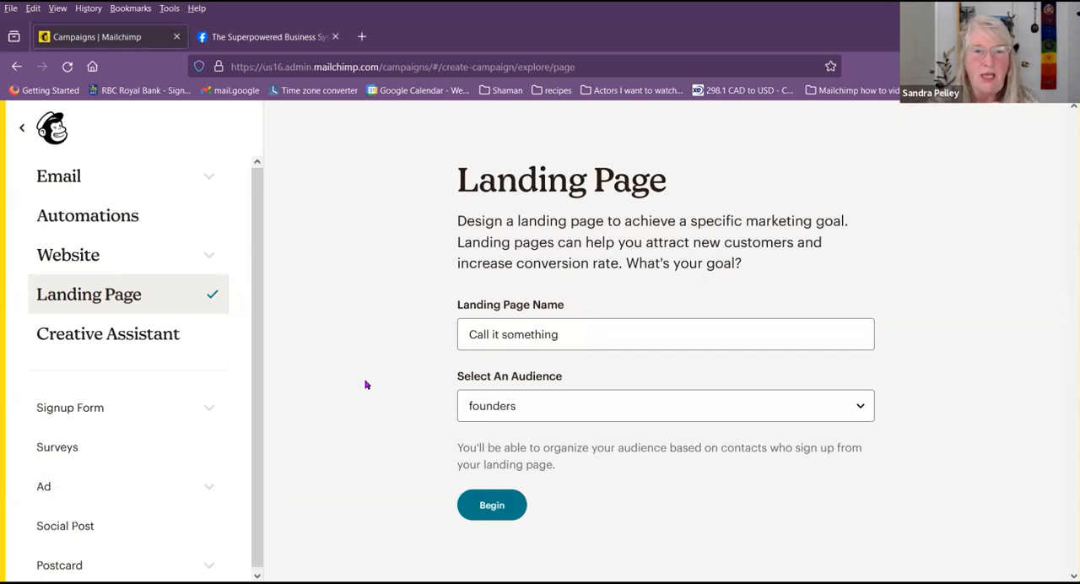
Step: Assign the landing page to The Sandini audience and begin building it
click(567, 411)
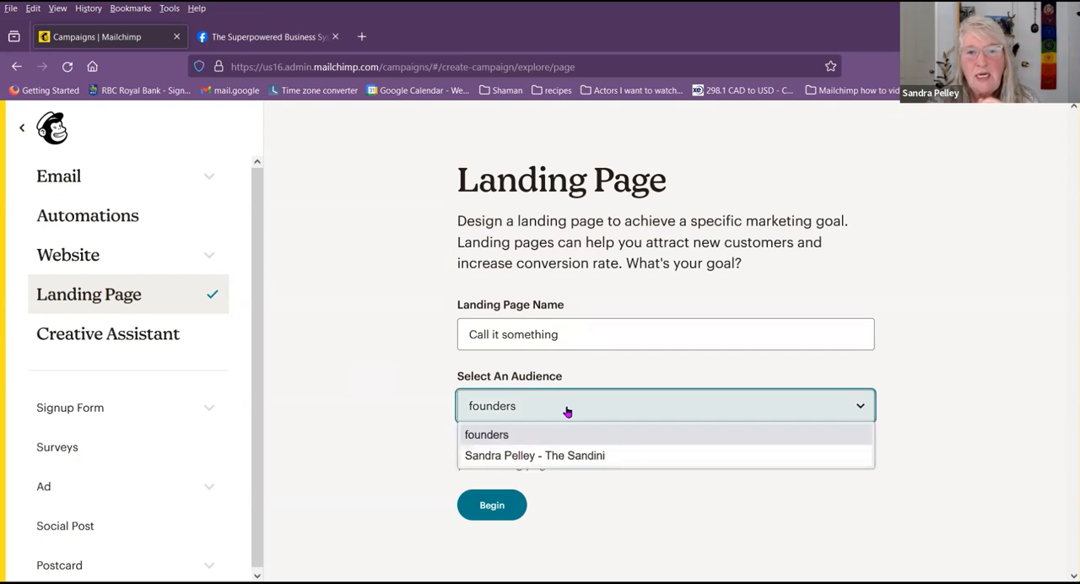
click(569, 455)
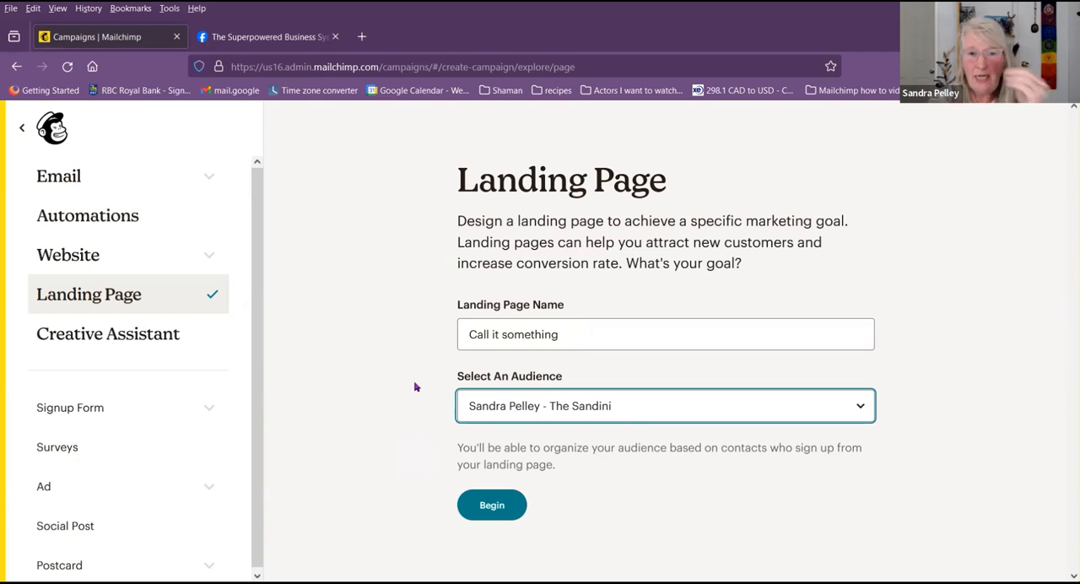
click(487, 512)
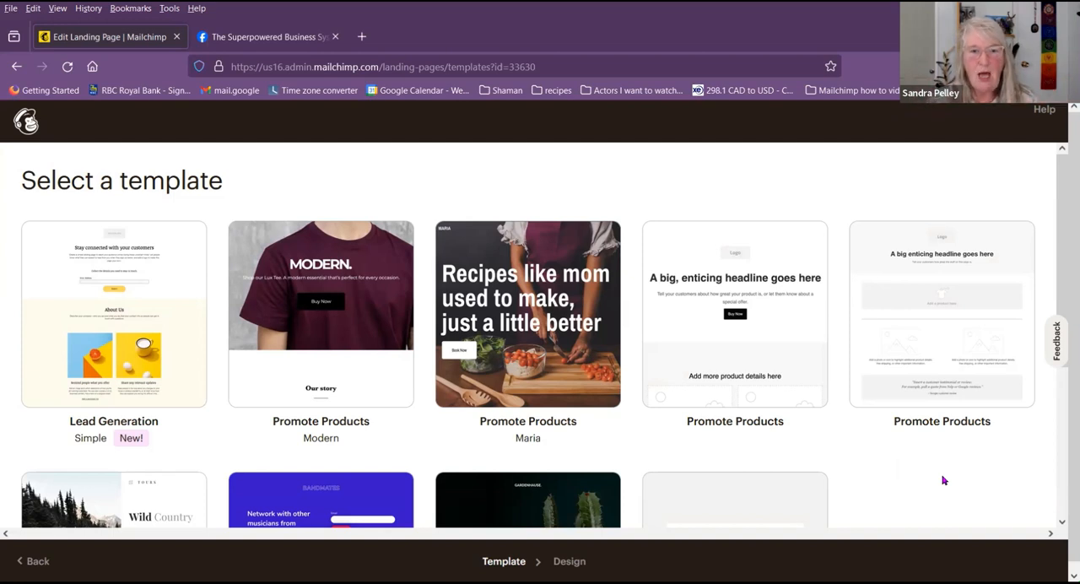
Step: Choose the "Grow Your List" template for the landing page
scroll(942, 478, down, 2)
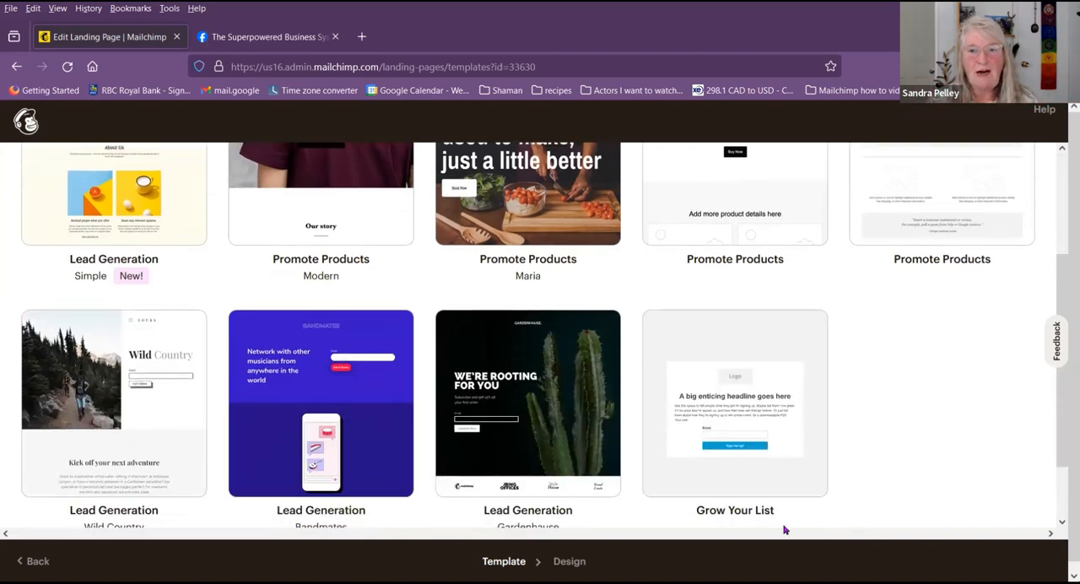
scroll(895, 489, down, 1)
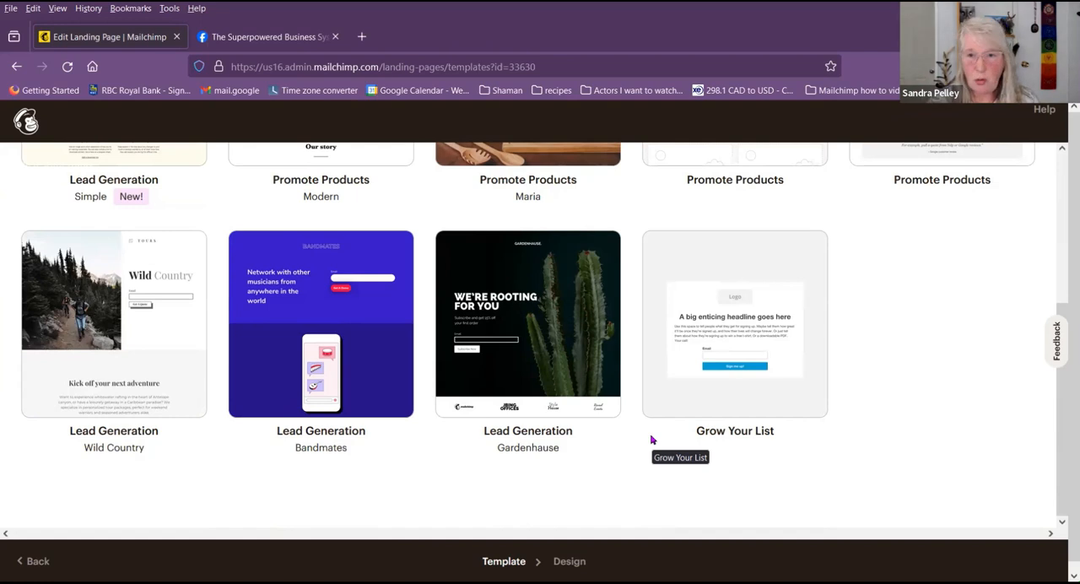
click(667, 271)
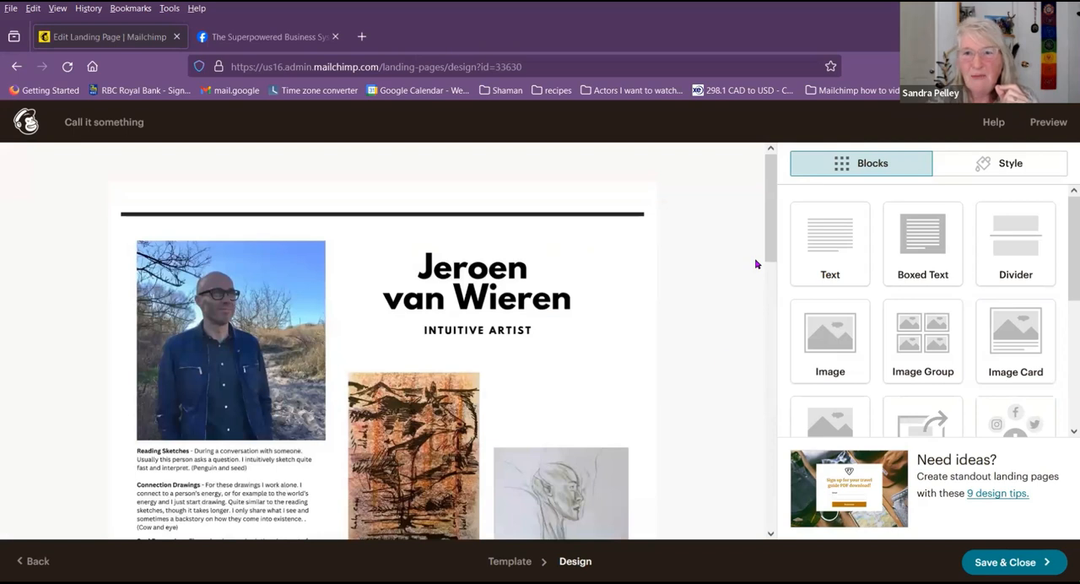
Step: Open the content studio to replace the image above the headline, showing 100 files per page
click(566, 231)
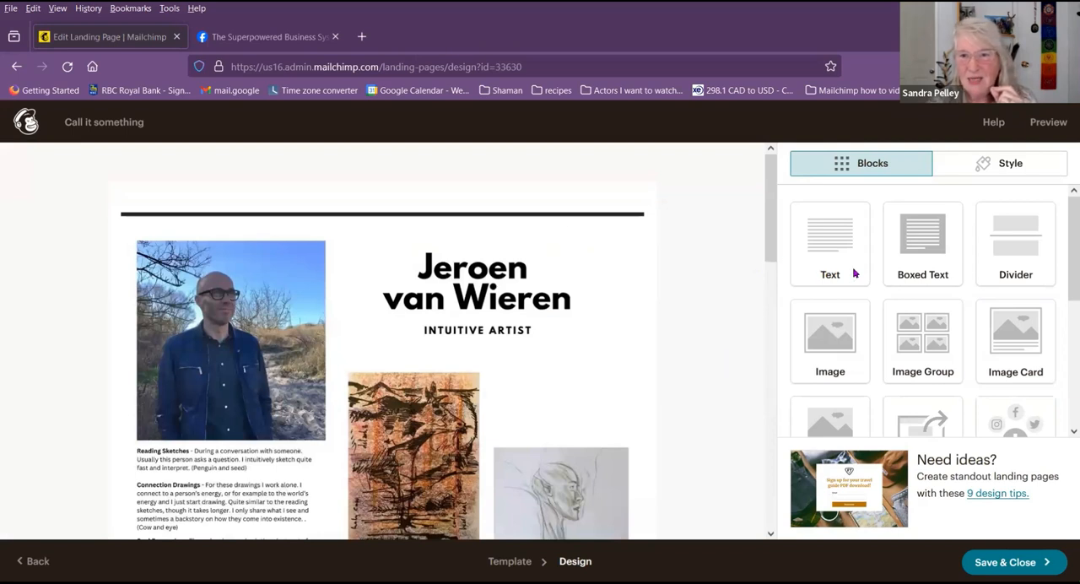
click(886, 263)
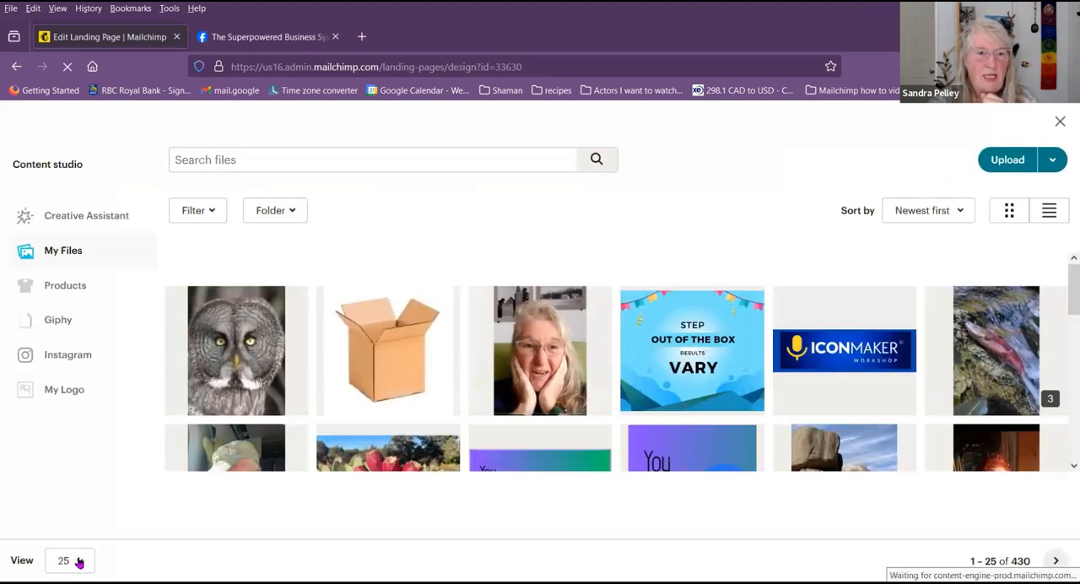
click(82, 562)
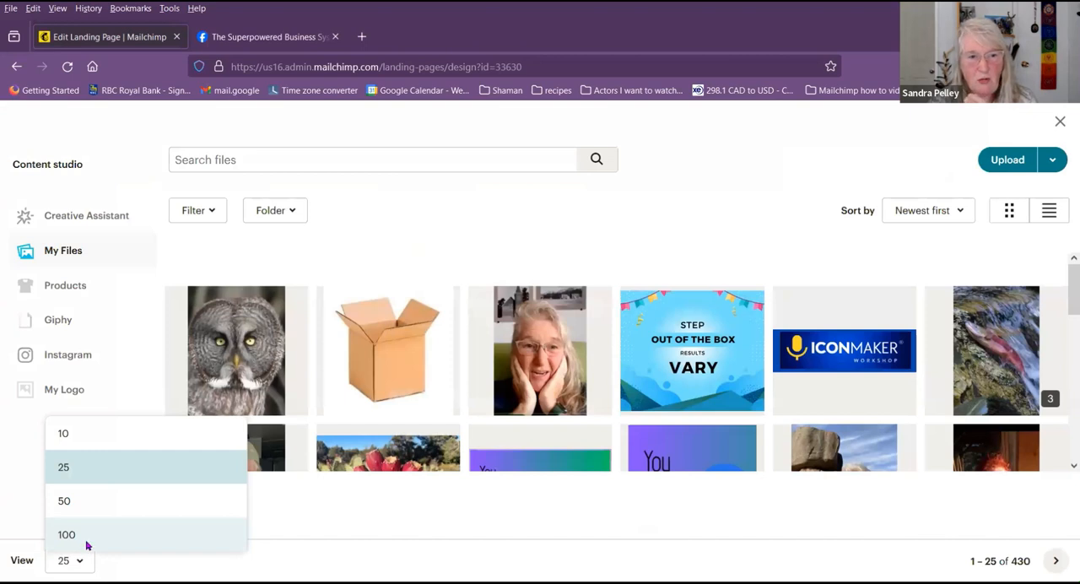
click(85, 544)
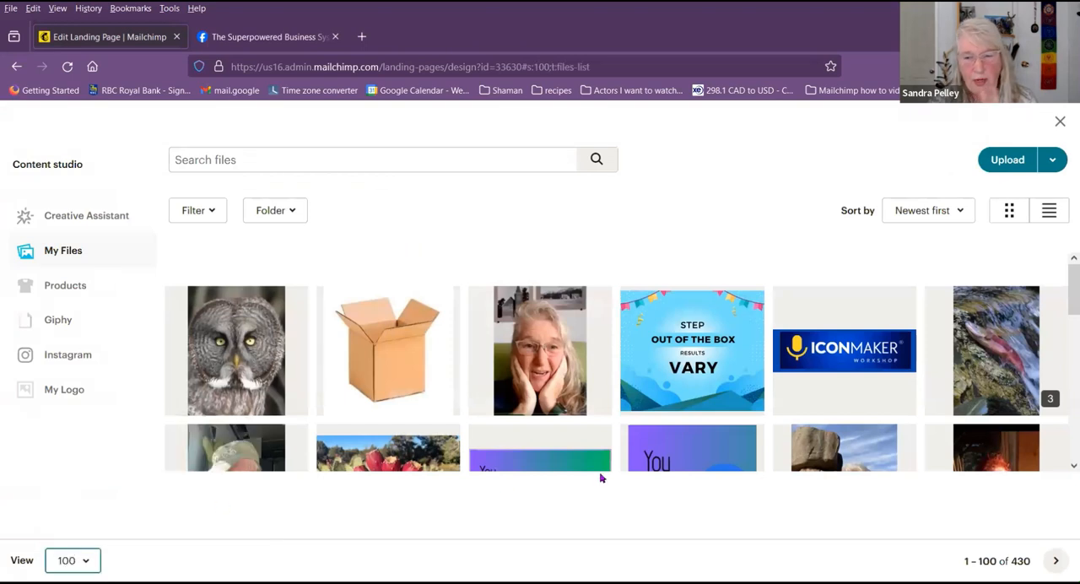
Step: Find The Sandini logo among files 201–300 and insert it as the image above the headline
click(1056, 561)
click(1056, 561)
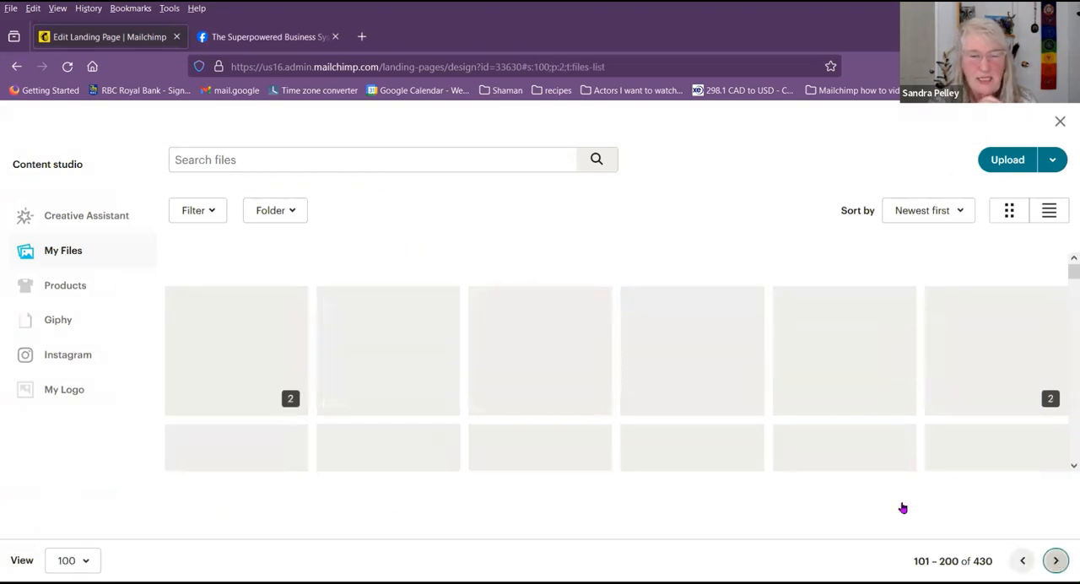
scroll(468, 370, down, 15)
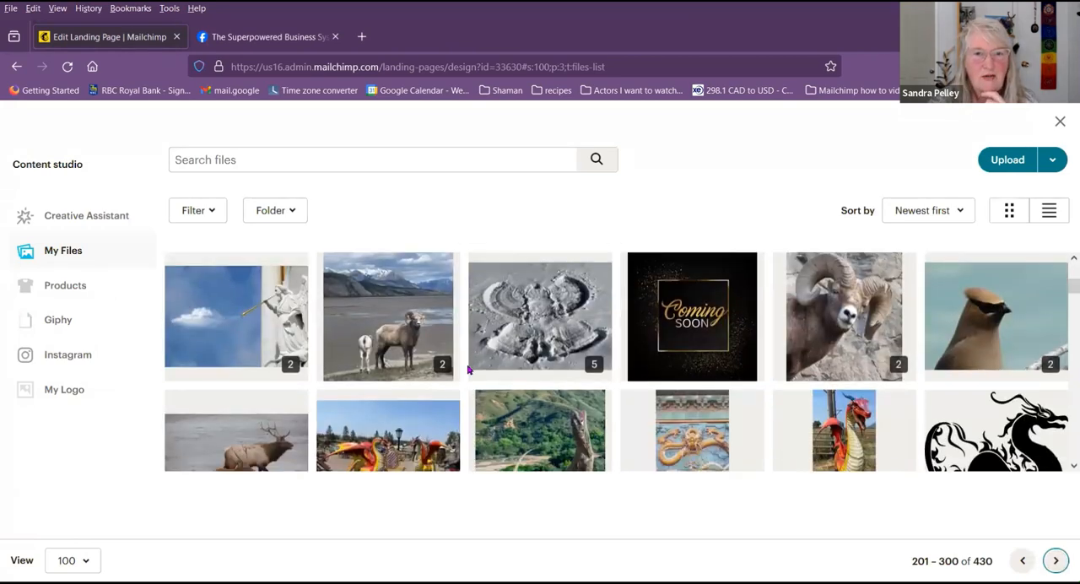
scroll(468, 370, down, 2)
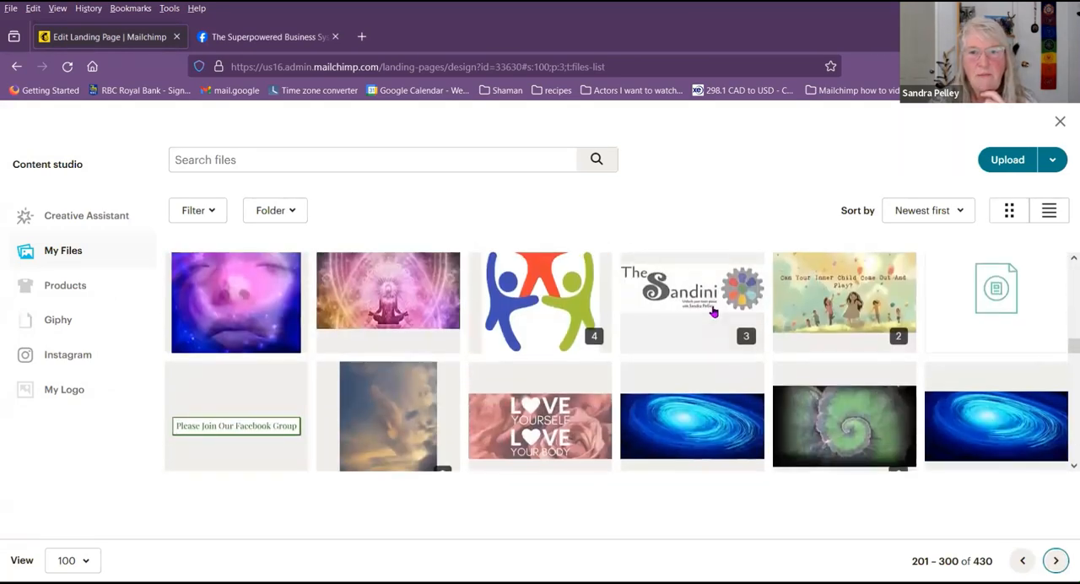
click(704, 303)
click(1037, 166)
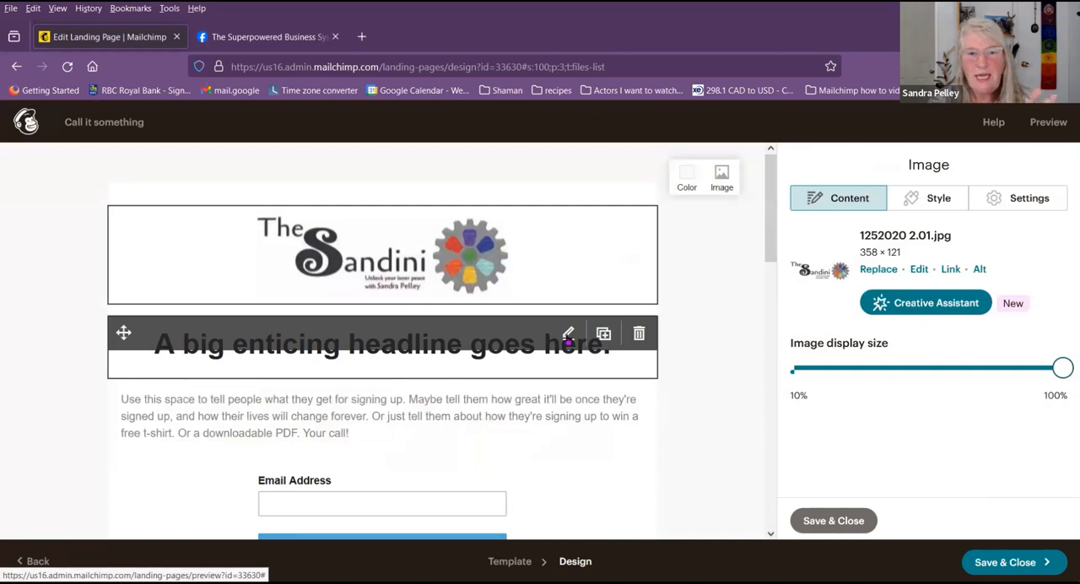
Step: Replace the placeholder headline with "Hi glad to see you" and save the text block
click(546, 342)
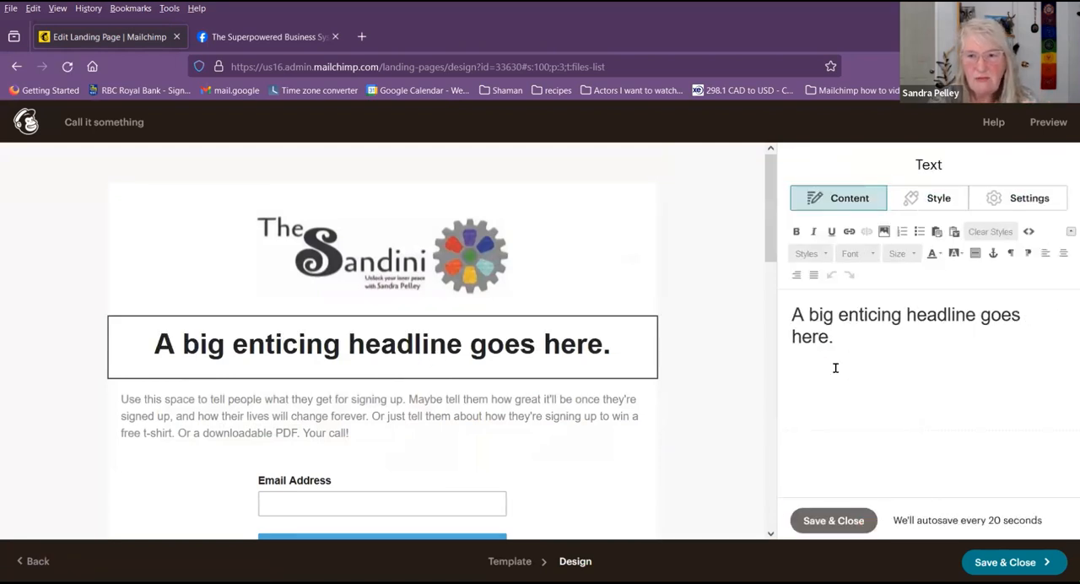
drag(861, 340, 771, 326)
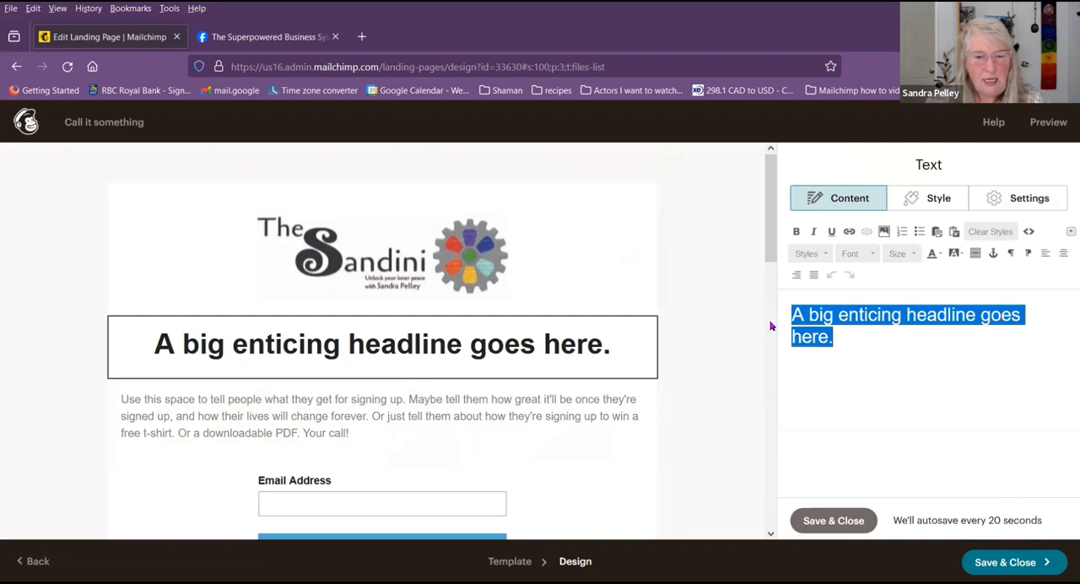
text(Hi glad to see you)
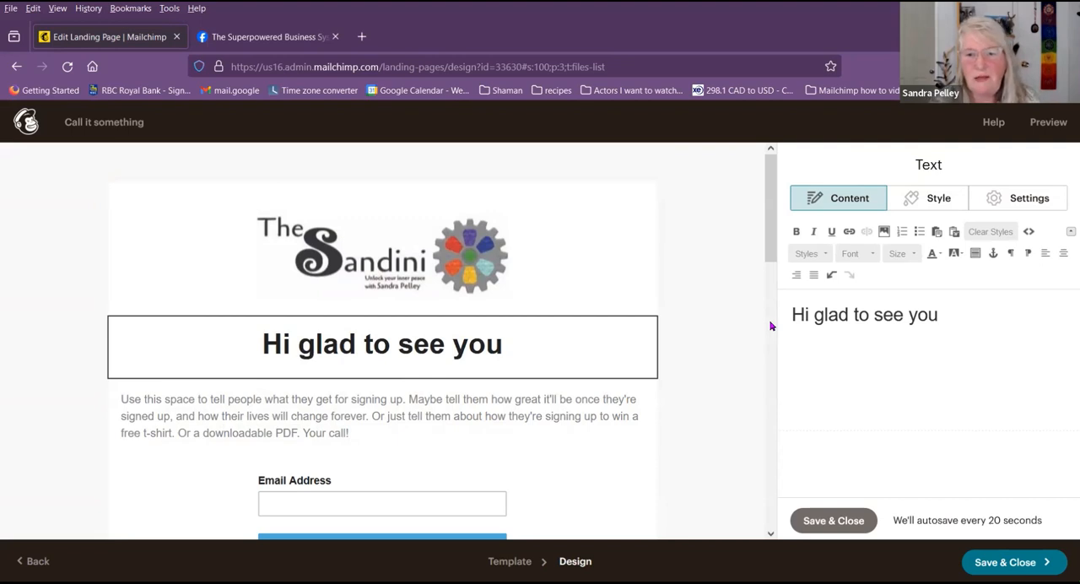
click(854, 523)
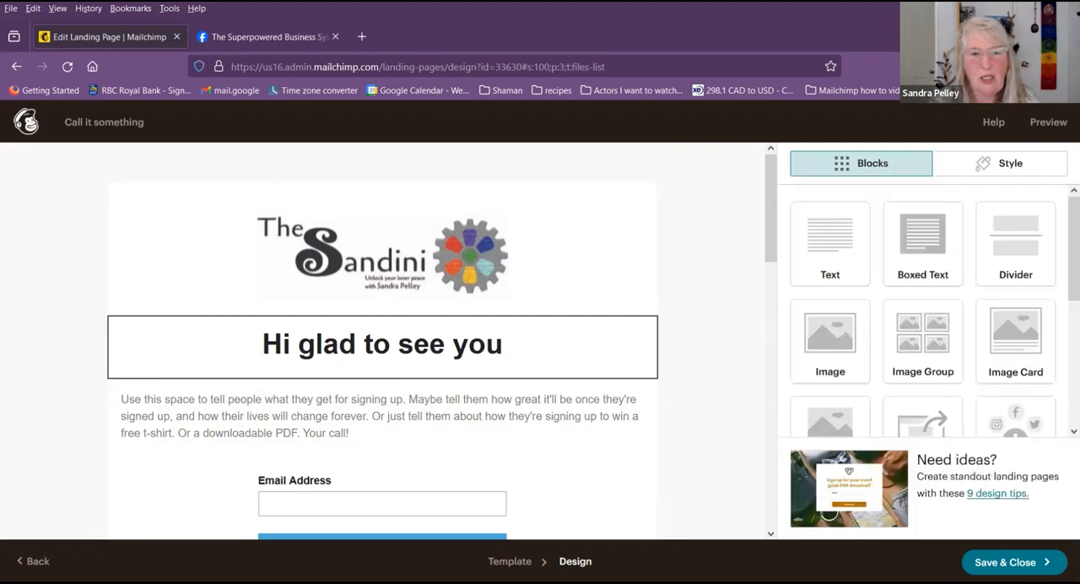
Step: Open the description paragraph below the headline in the text editor, review it and close the editor
click(318, 420)
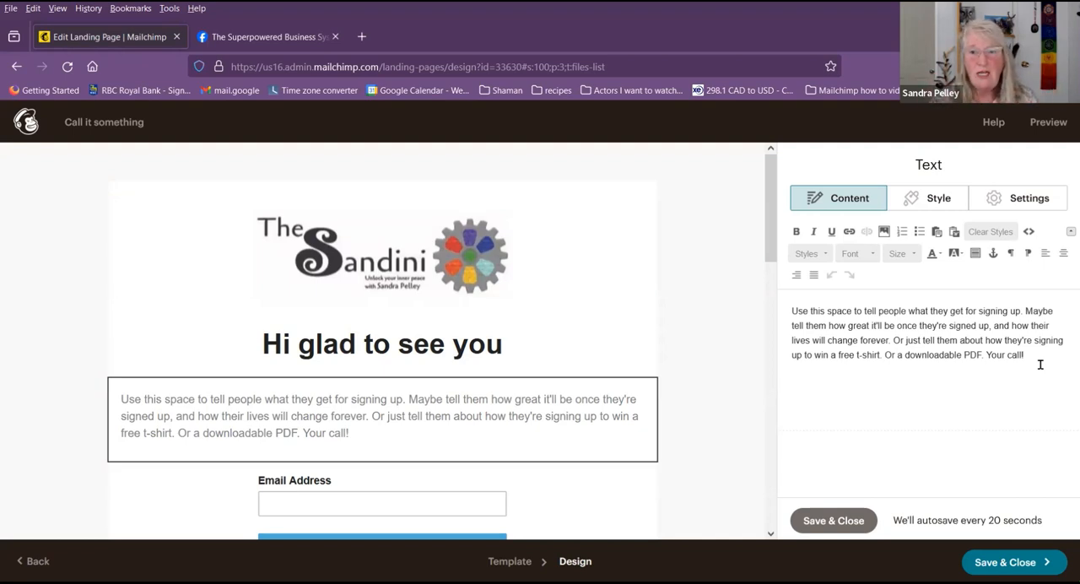
click(854, 522)
Step: Add the First Name and Last Name fields to the signup form and make First Name required
scroll(373, 321, down, 2)
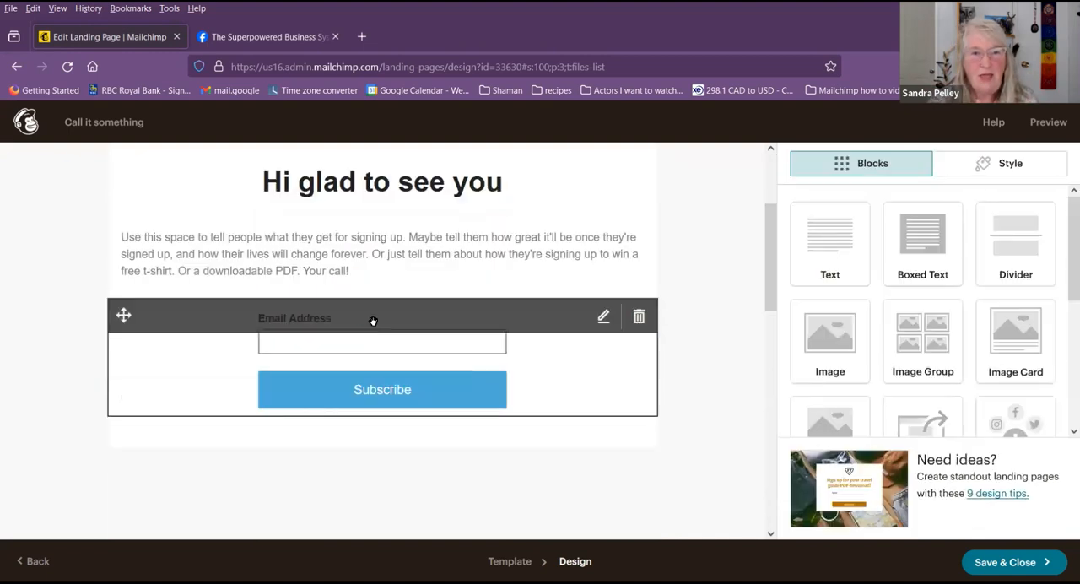
click(602, 318)
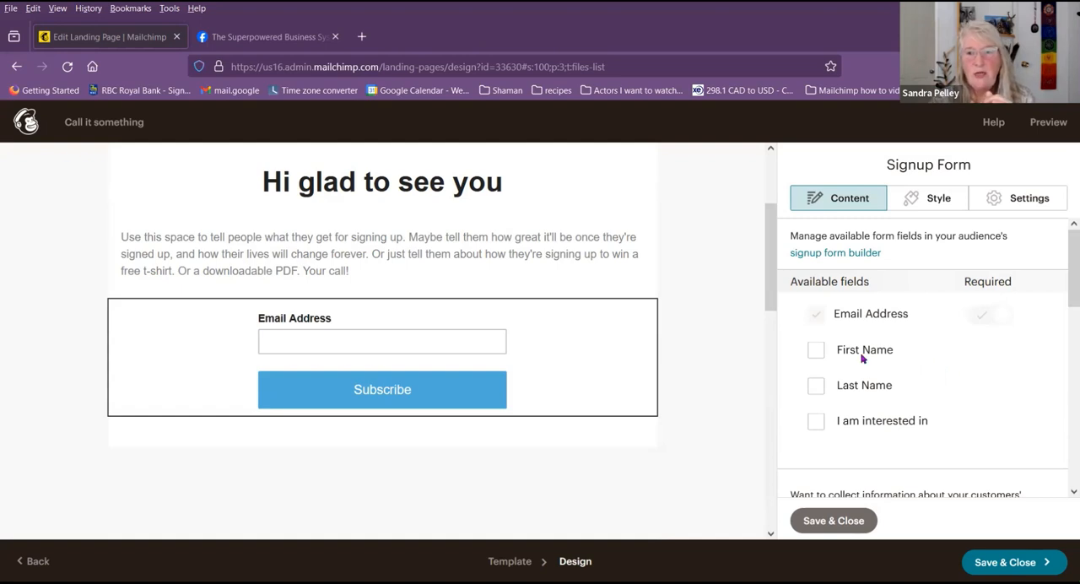
click(815, 349)
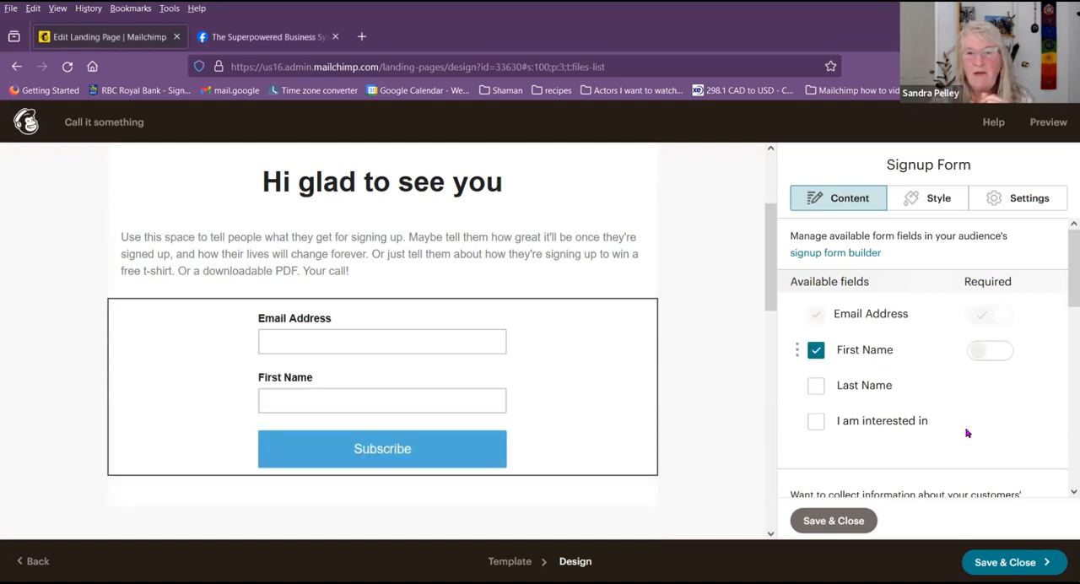
click(817, 386)
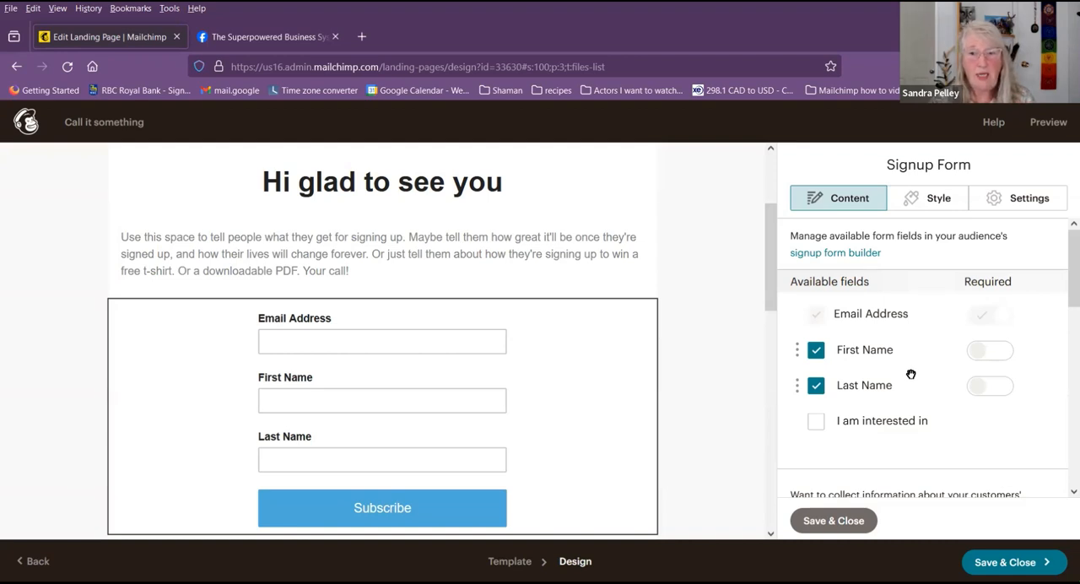
click(1000, 357)
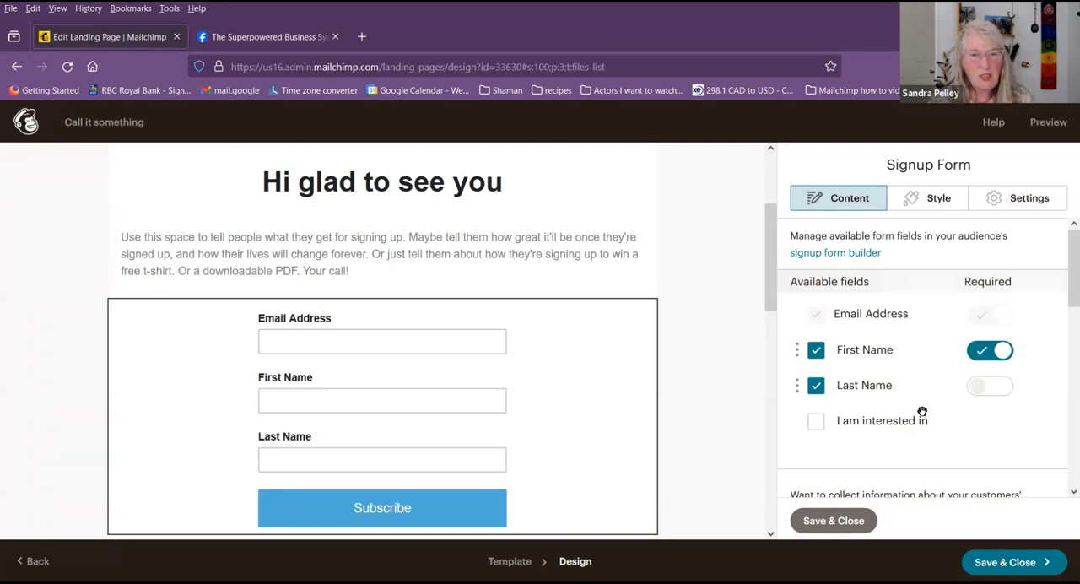
Step: Add the "I am interested in" field to the signup form, look over its options and remove it again
click(817, 422)
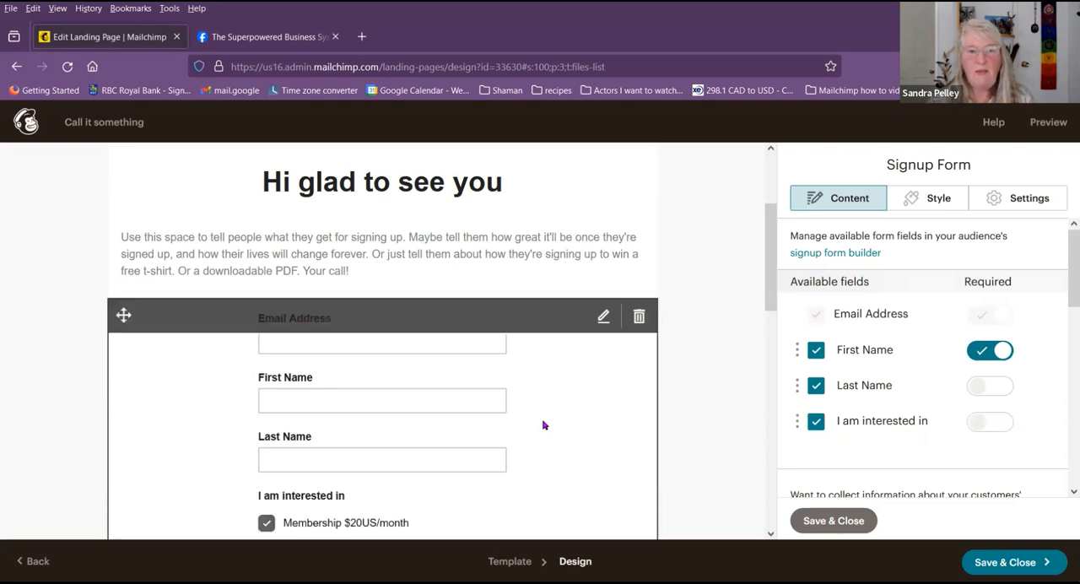
scroll(576, 416, down, 4)
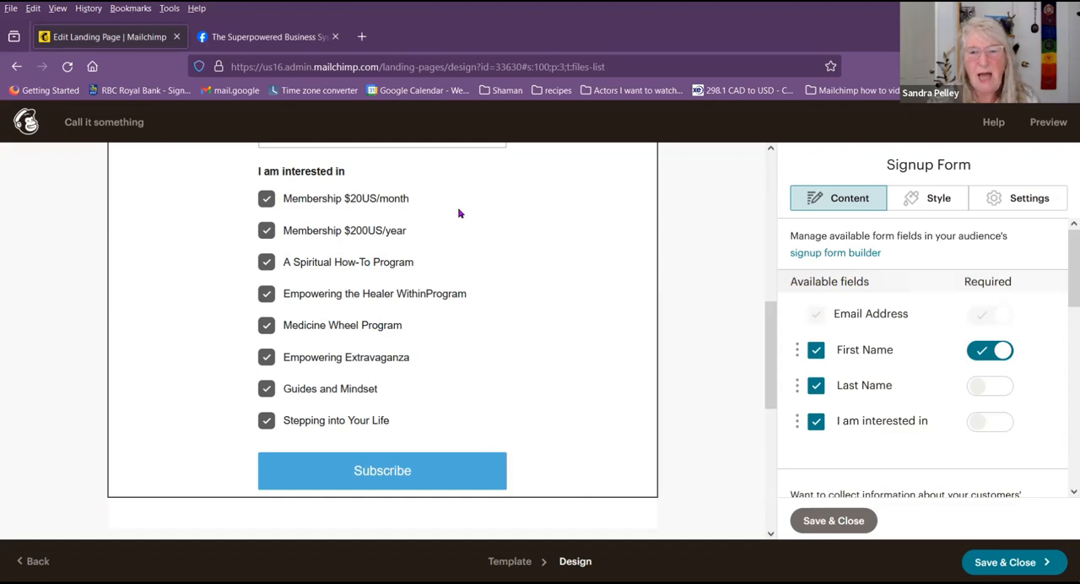
click(817, 422)
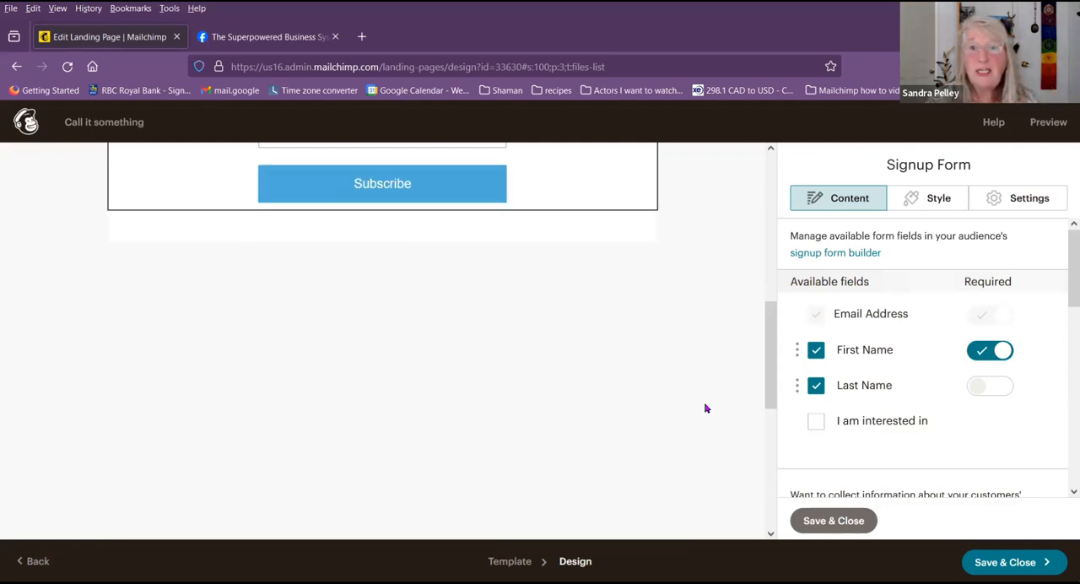
scroll(697, 403, up, 3)
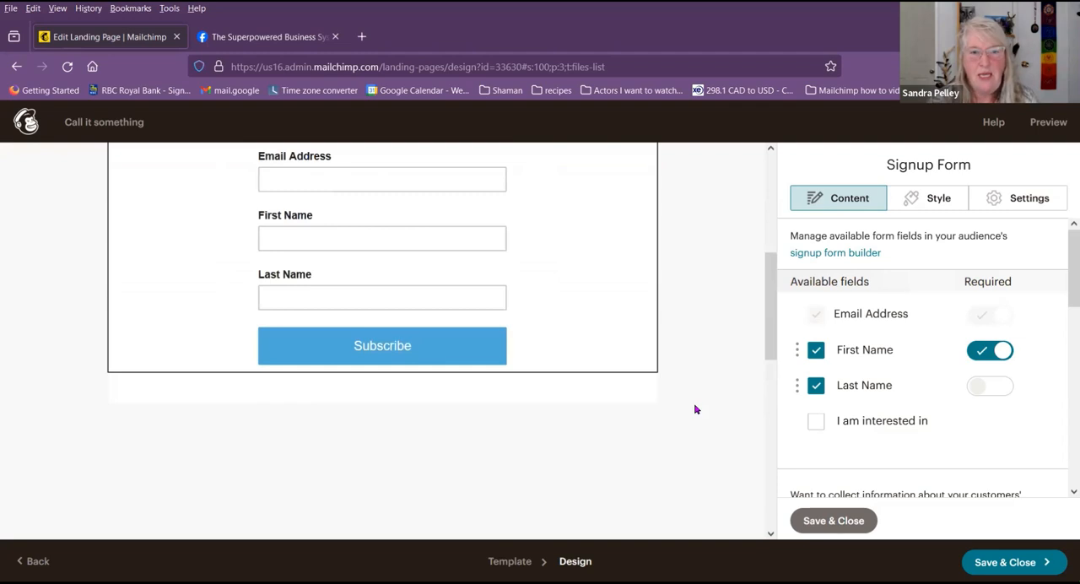
scroll(693, 402, up, 1)
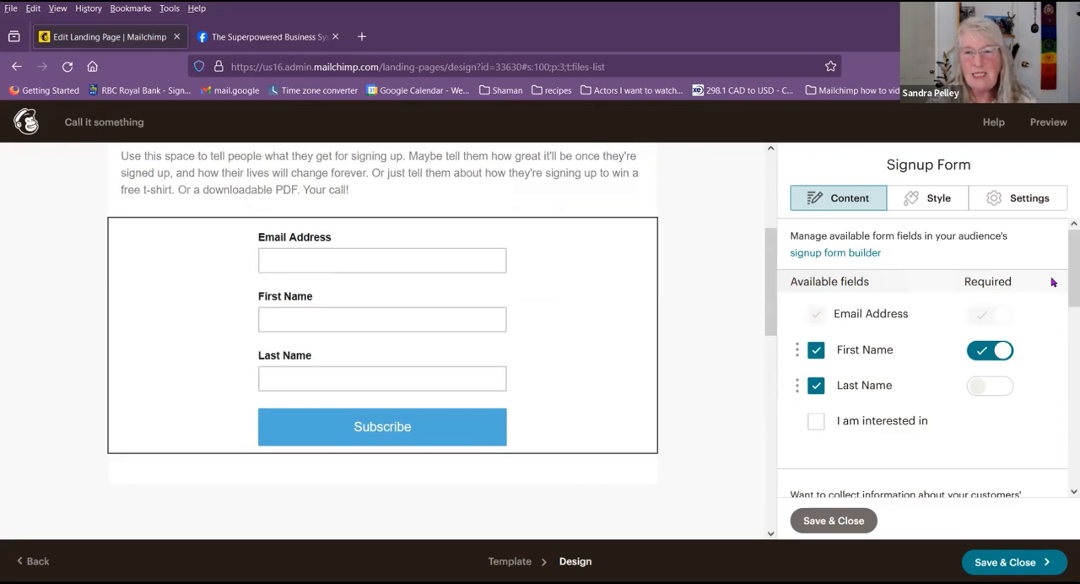
Step: Examine the signup form's button text and the options for where visitors go after submission, and look over the page
scroll(1053, 334, down, 3)
scroll(1053, 335, down, 1)
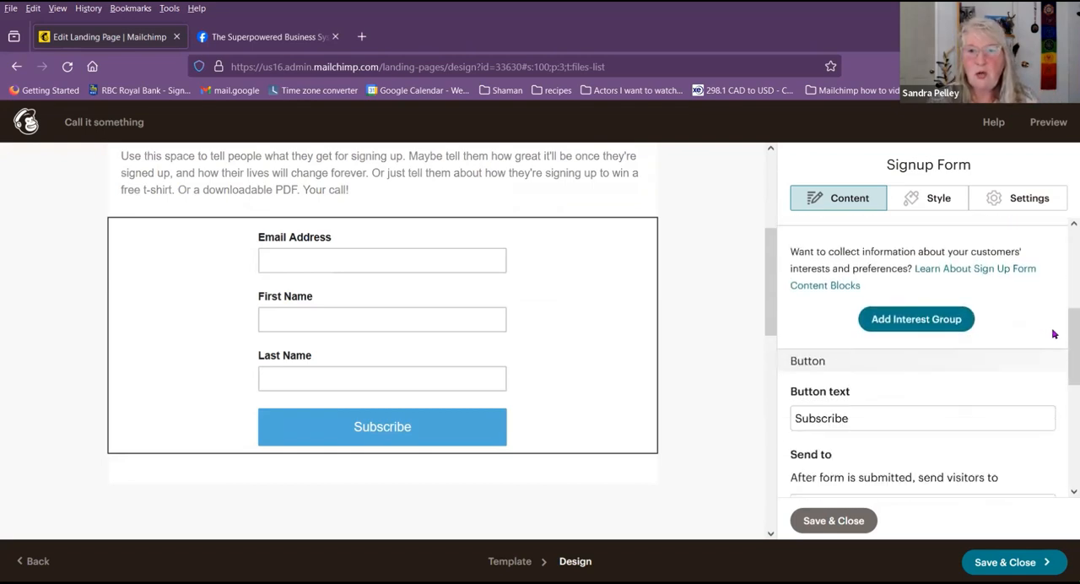
scroll(1053, 334, down, 3)
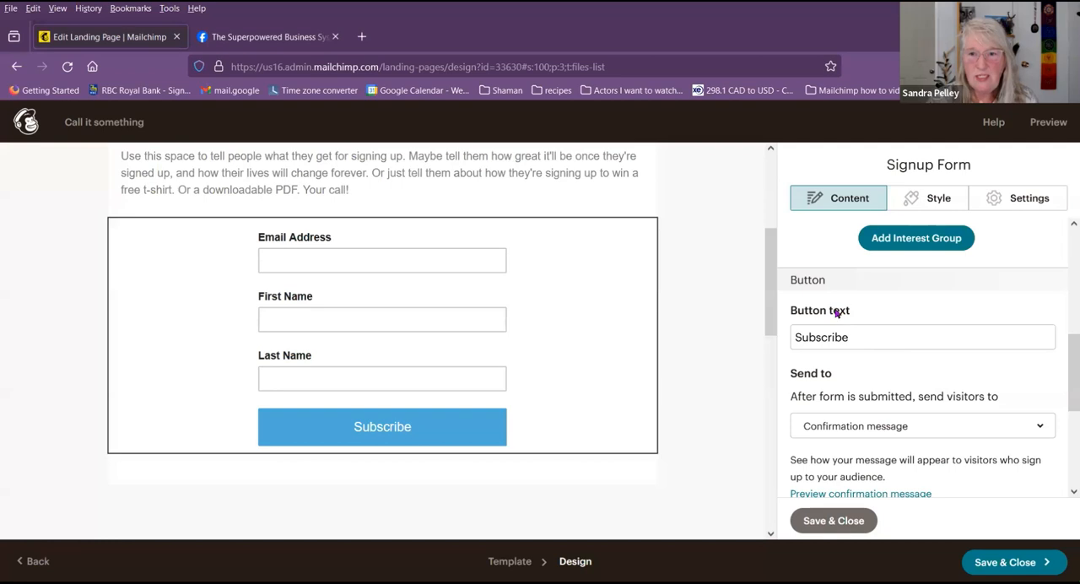
click(878, 339)
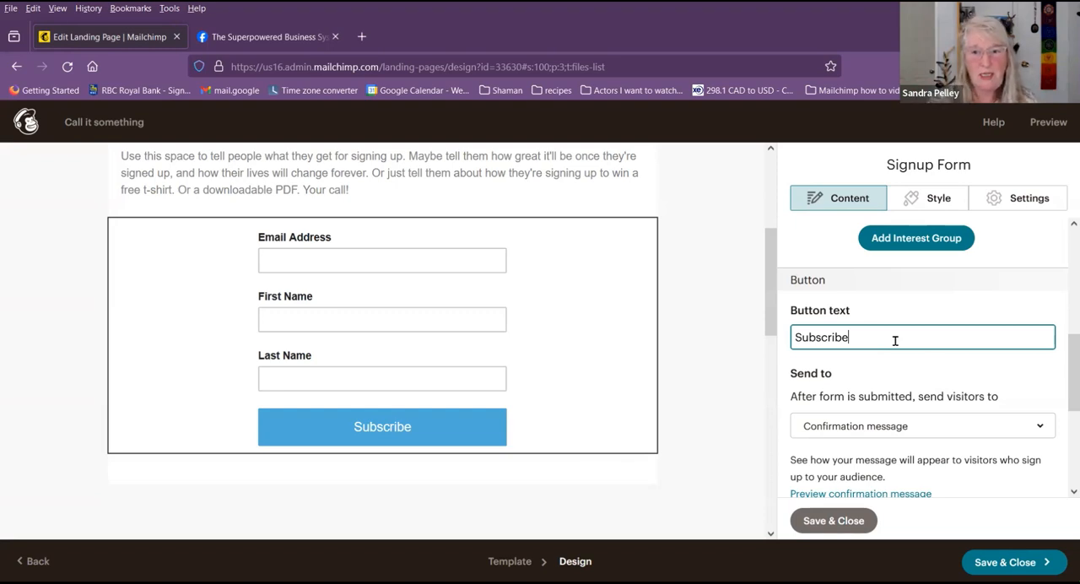
scroll(962, 370, down, 2)
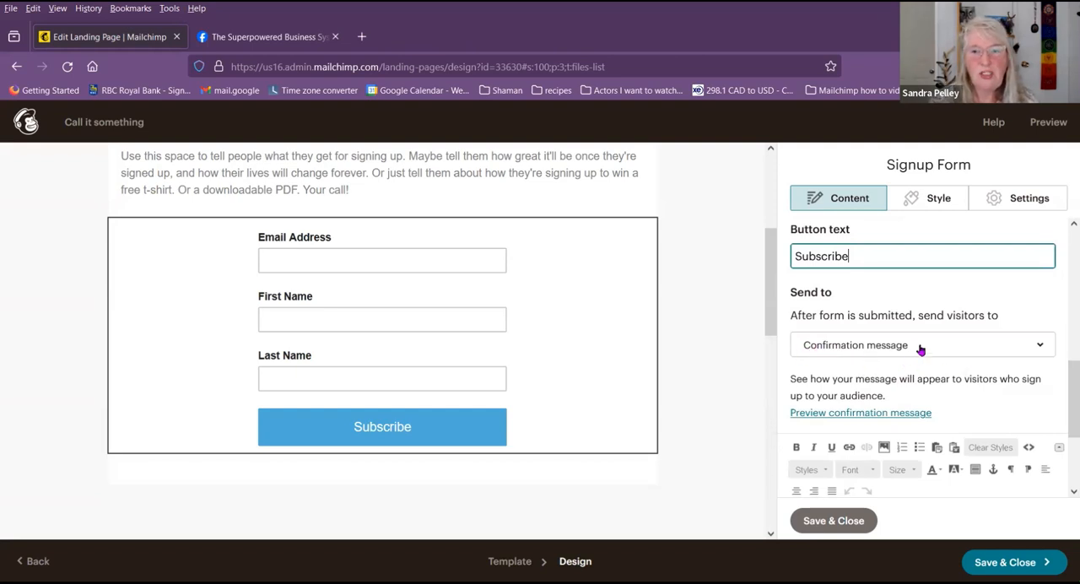
click(1038, 346)
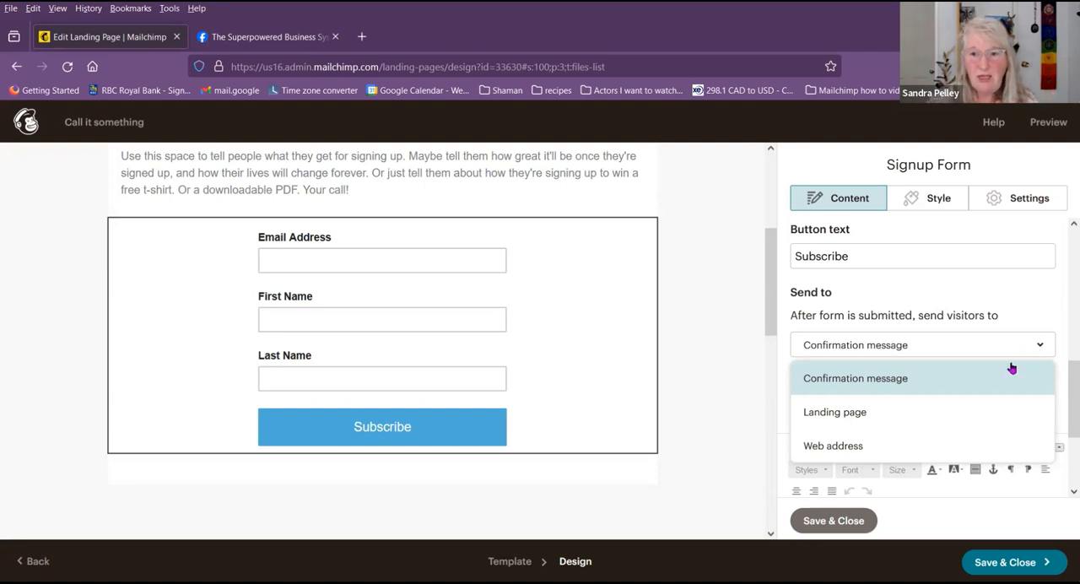
click(1064, 392)
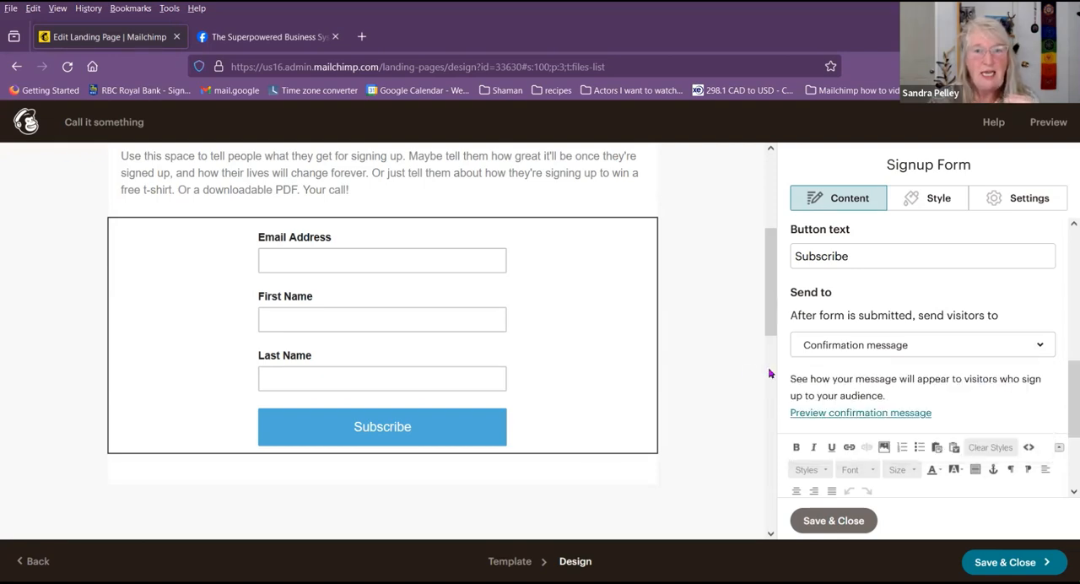
scroll(760, 371, up, 5)
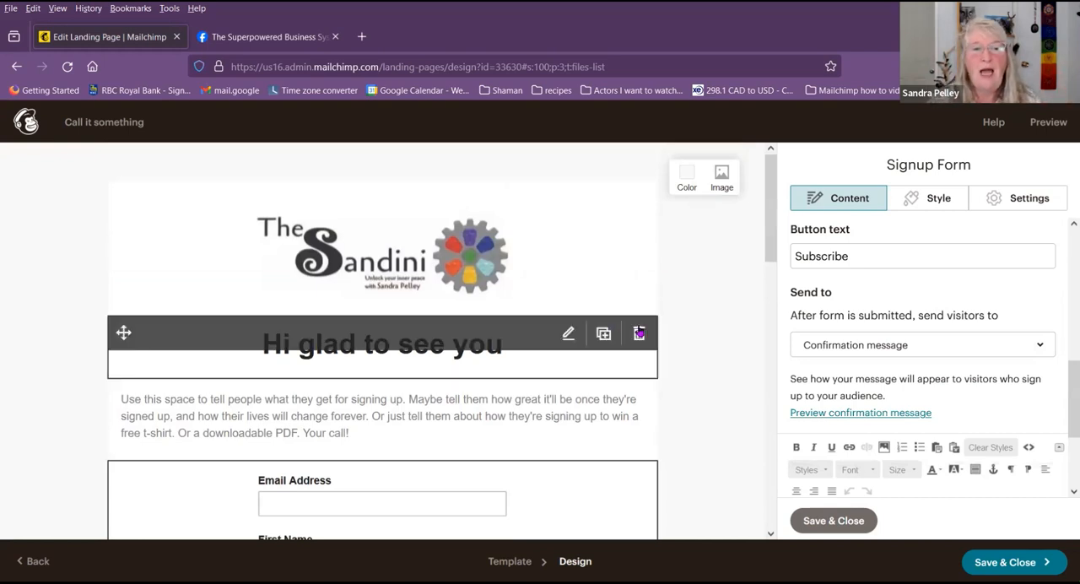
scroll(381, 325, down, 2)
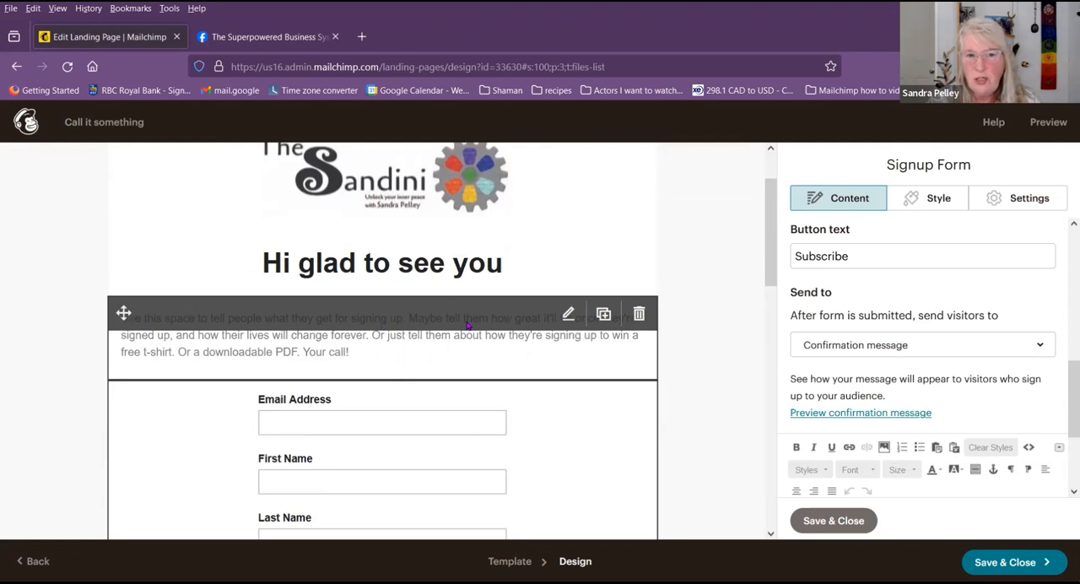
scroll(523, 338, down, 2)
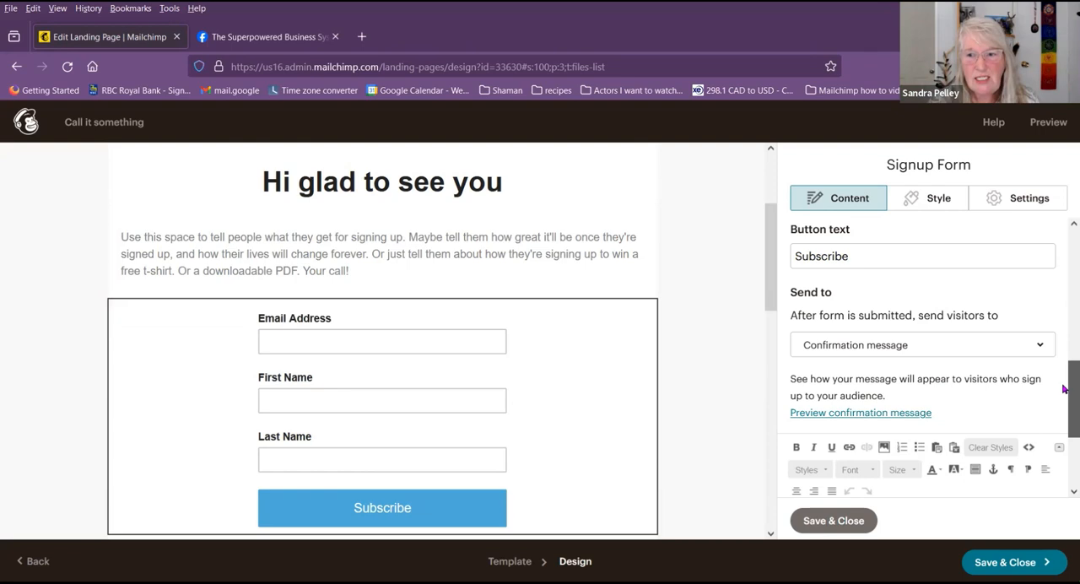
Step: Add the lines "Here is the 10 tips to...." and "10 tips" below the success text in the signup form's confirmation message
scroll(1065, 390, down, 3)
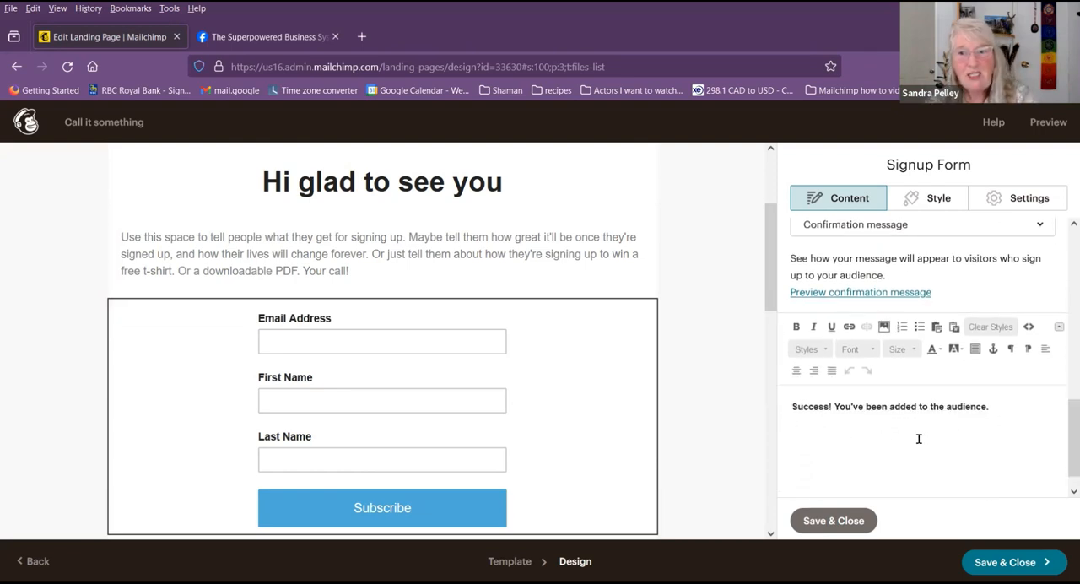
click(1010, 419)
key(Return)
text(Hwr)
key(BackSpace)
key(BackSpace)
text(ere is the )
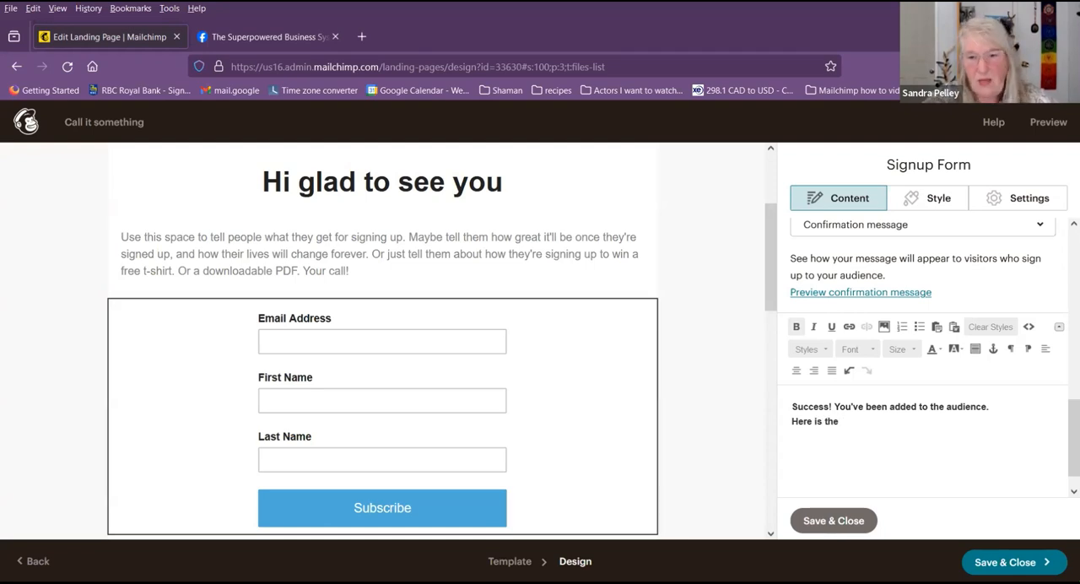
text(10 tip)
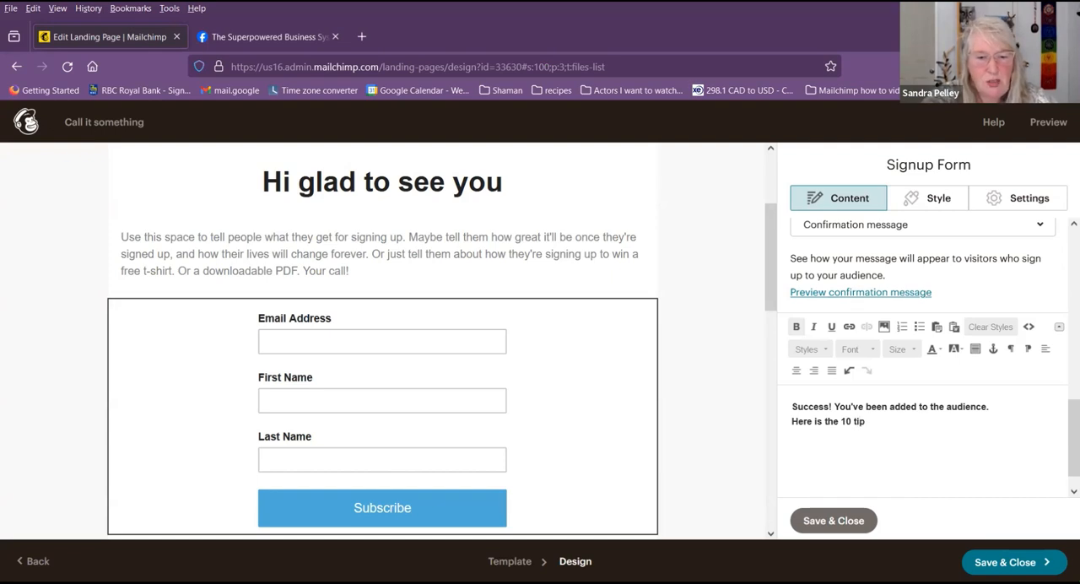
text(s to....)
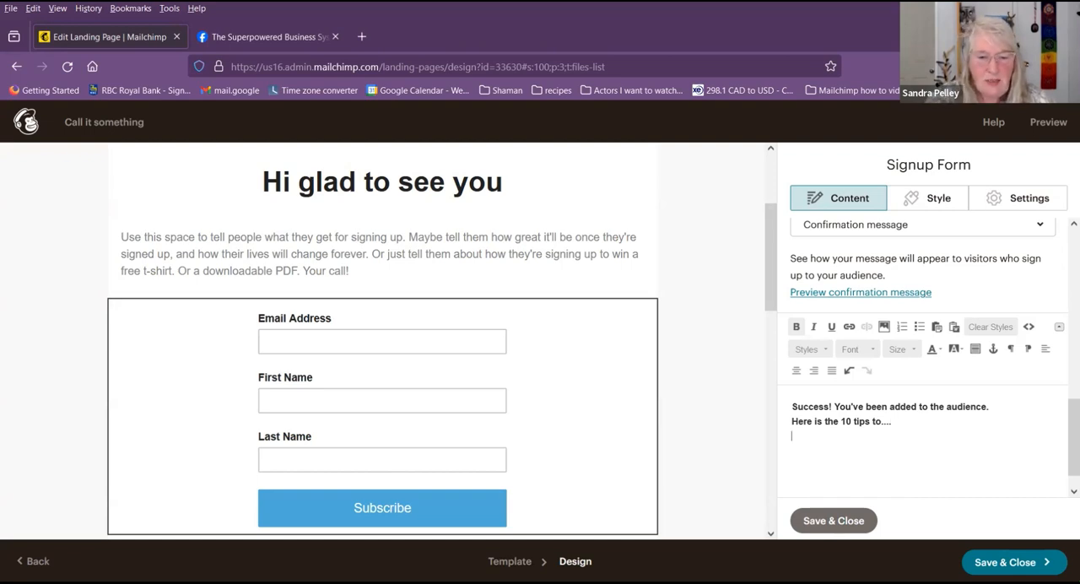
text(10 tips)
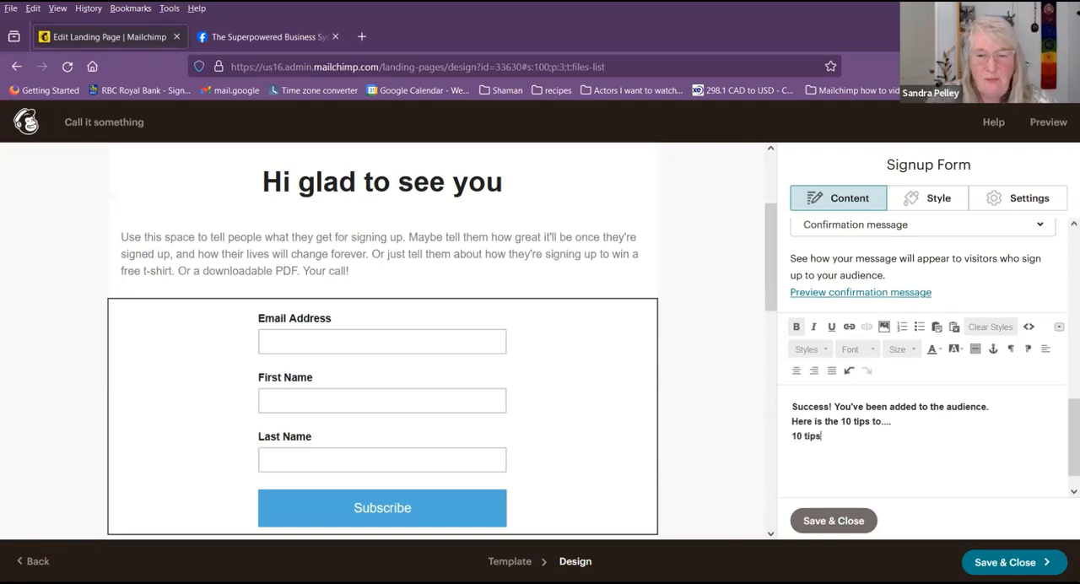
Step: Open the link settings for the "10 tips" line, review the available link types and close them without inserting a link
drag(836, 437, 774, 447)
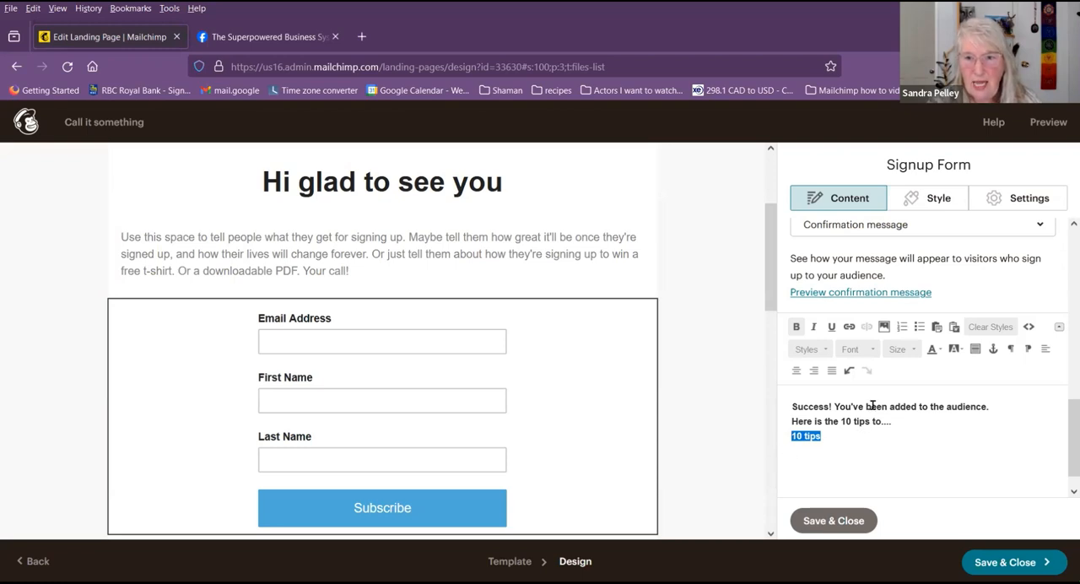
click(850, 327)
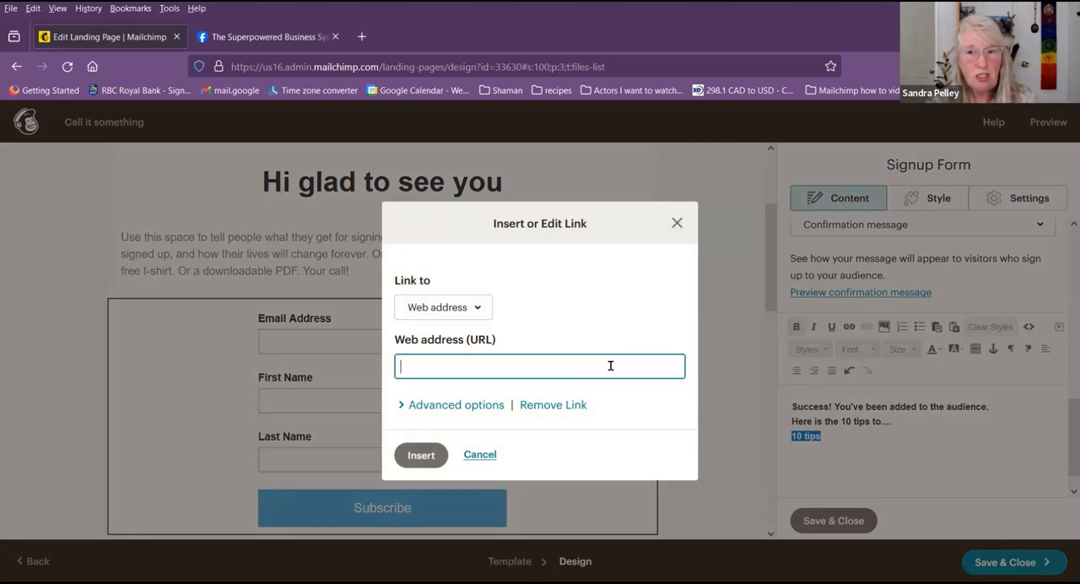
click(480, 311)
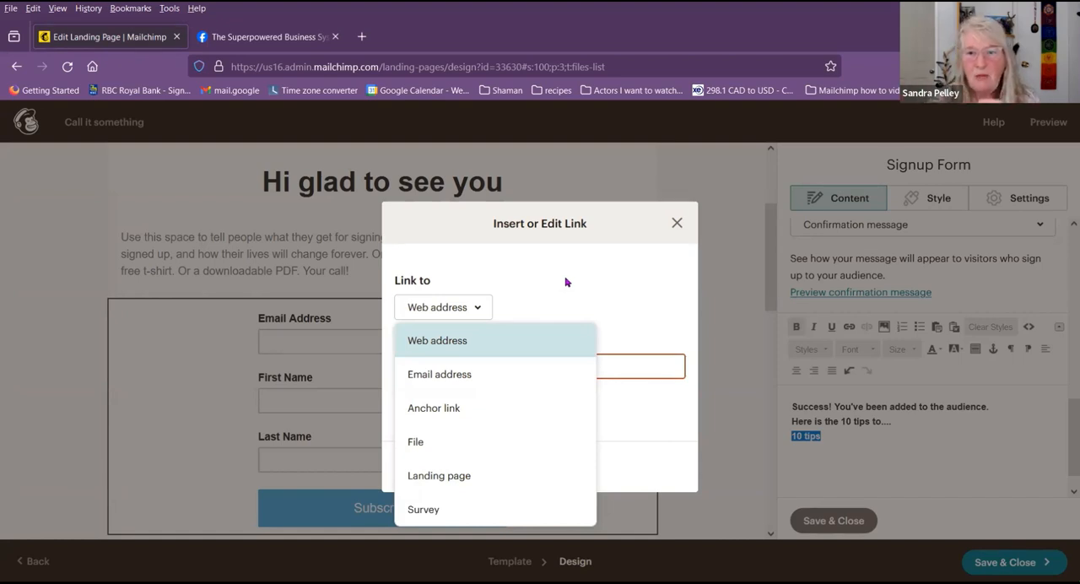
click(678, 223)
Step: Set the signup form to send visitors to a landing page after submission
scroll(903, 393, up, 2)
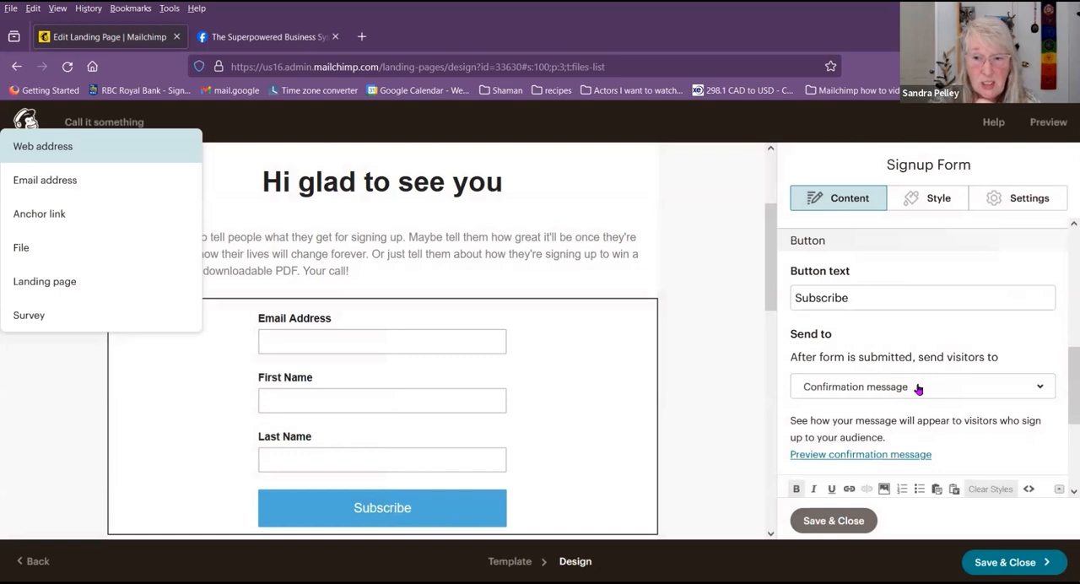
click(1029, 389)
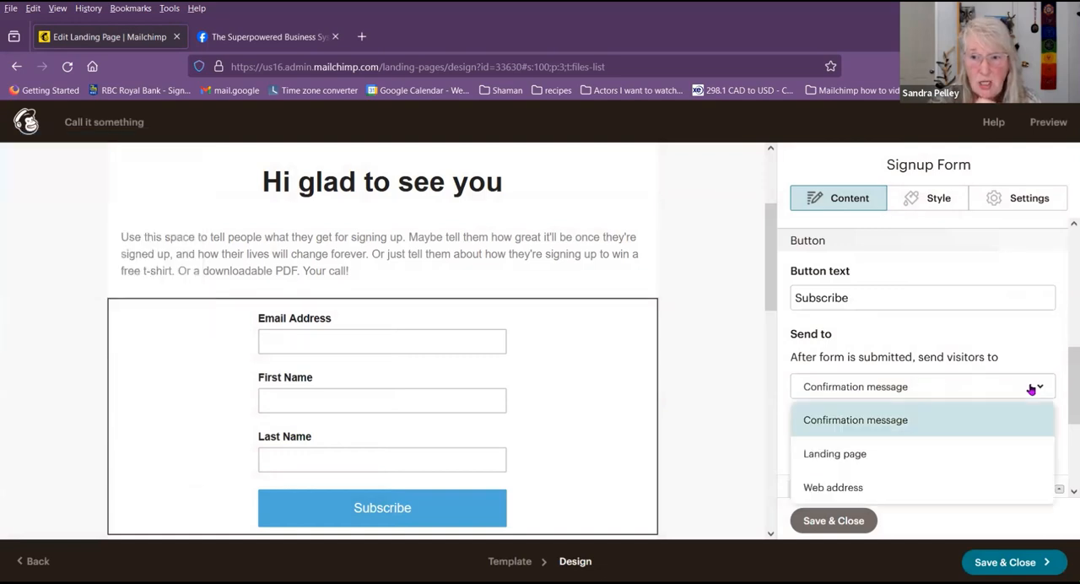
click(935, 455)
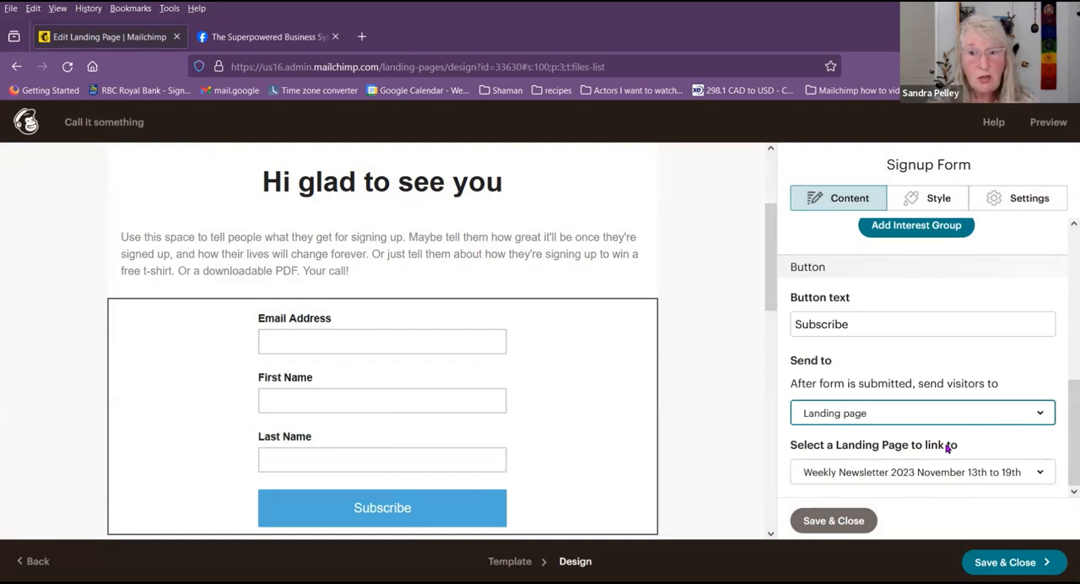
Step: Look through the landing pages available to link to, keep "Weekly Newsletter 2023 November 13th to 19th" and save the signup form block
click(1040, 474)
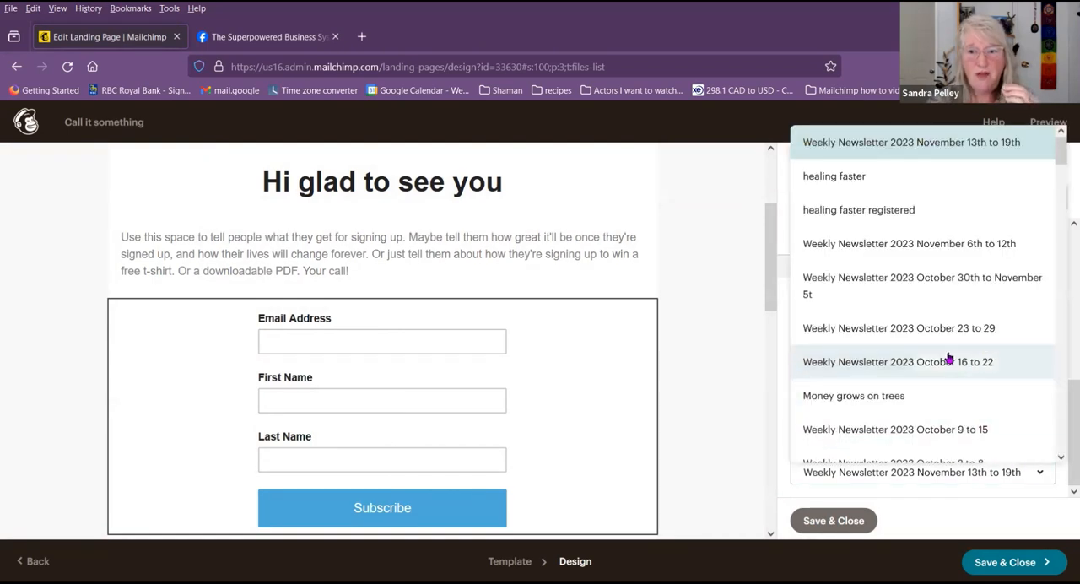
scroll(945, 338, down, 10)
scroll(934, 296, down, 6)
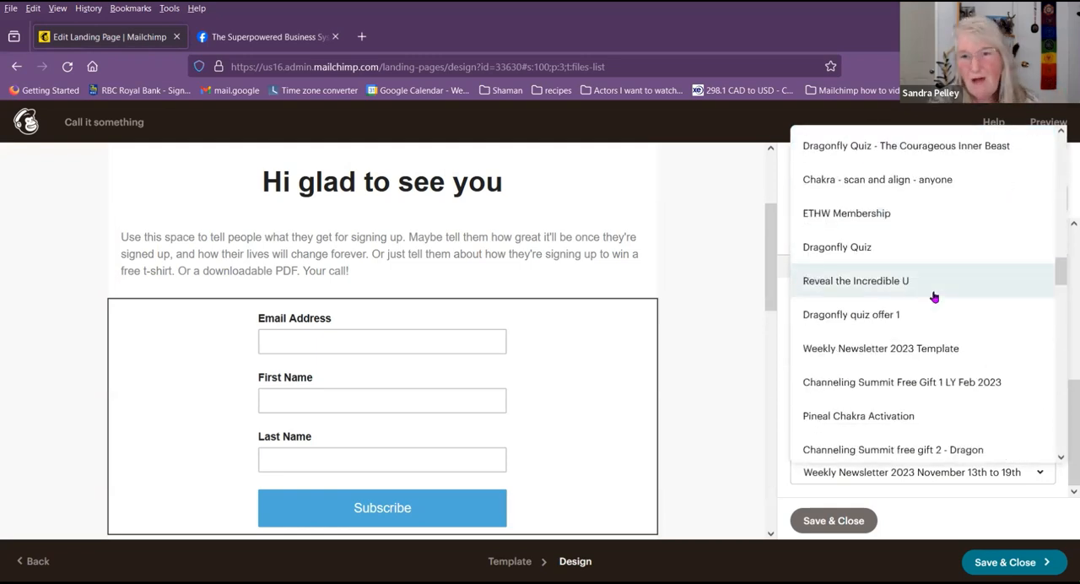
scroll(934, 296, up, 10)
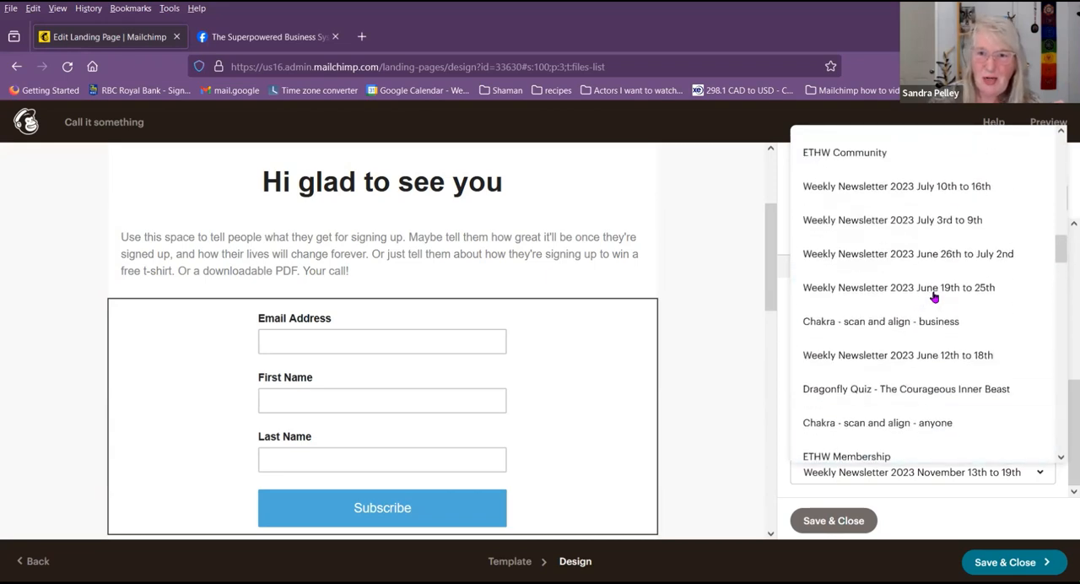
scroll(934, 296, up, 8)
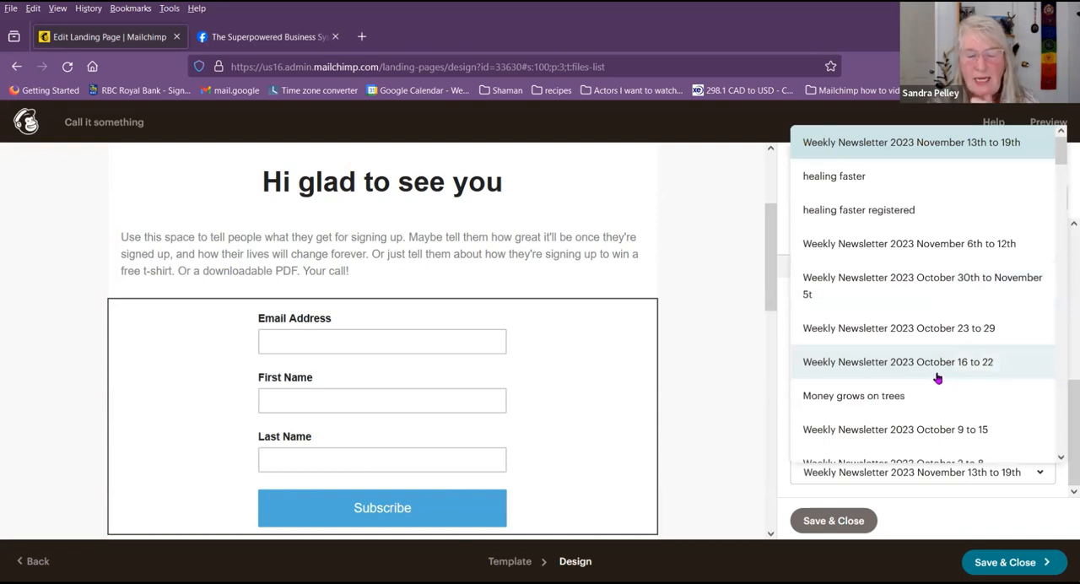
click(1066, 411)
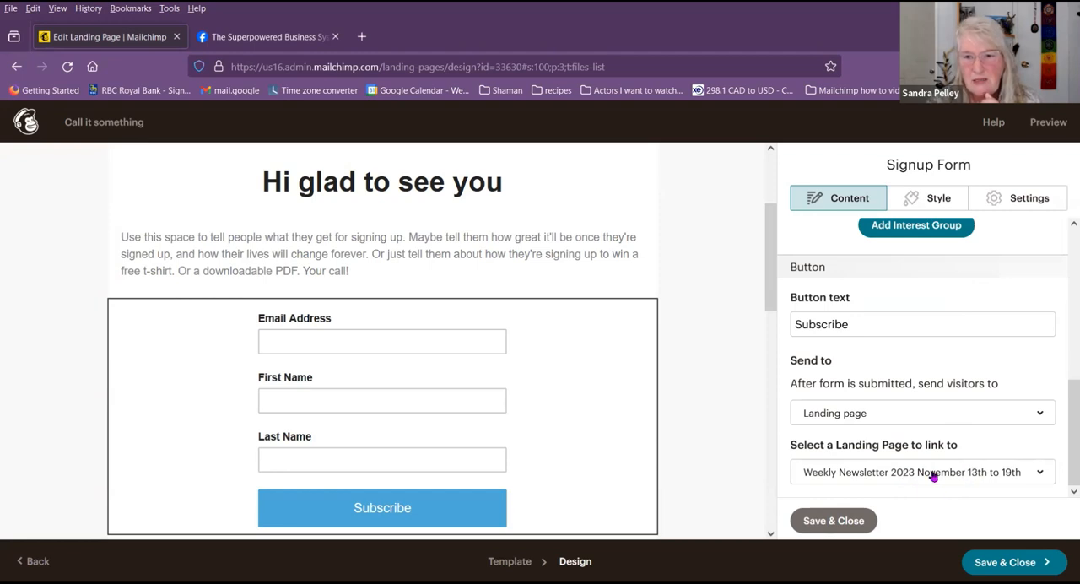
click(833, 521)
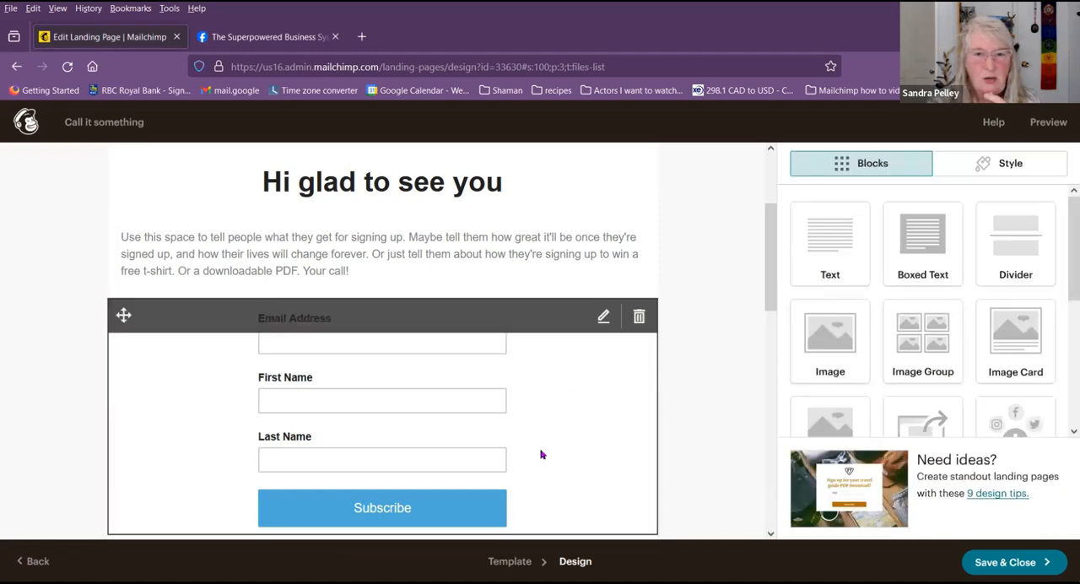
click(603, 316)
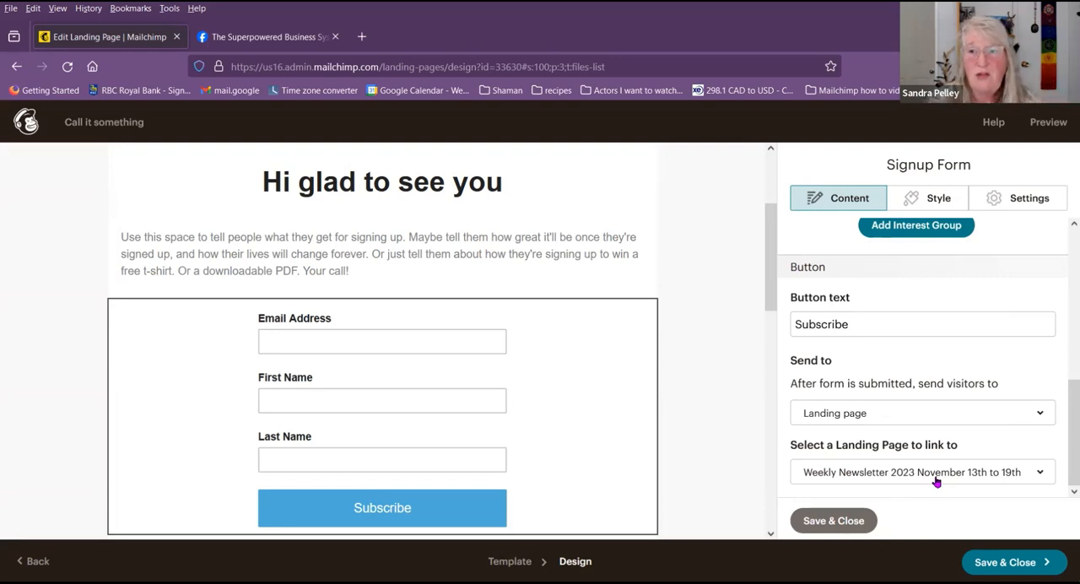
click(842, 523)
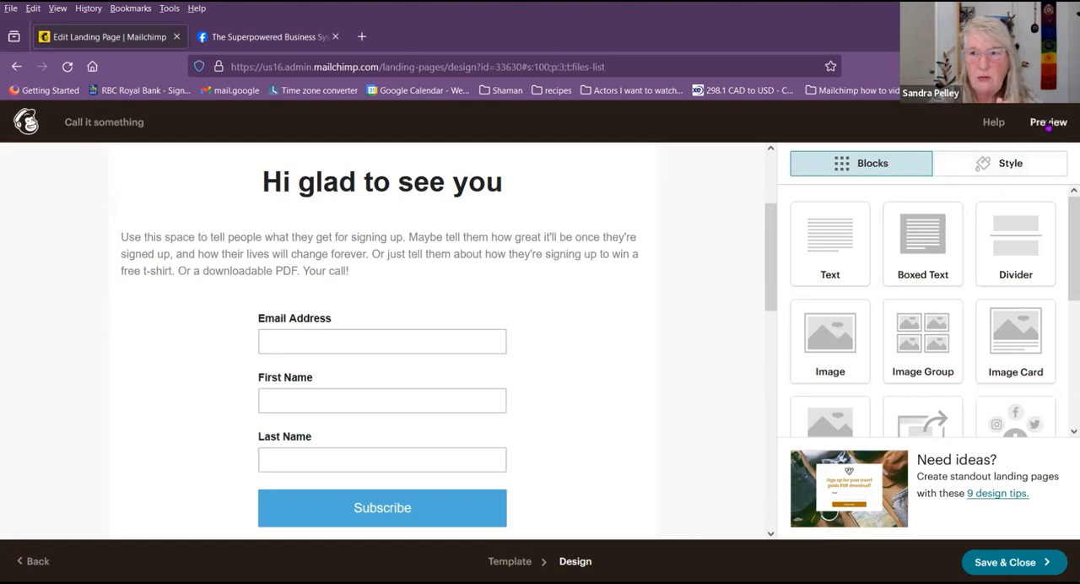
Step: Preview the landing page and examine its layout in the desktop and mobile views
click(1047, 124)
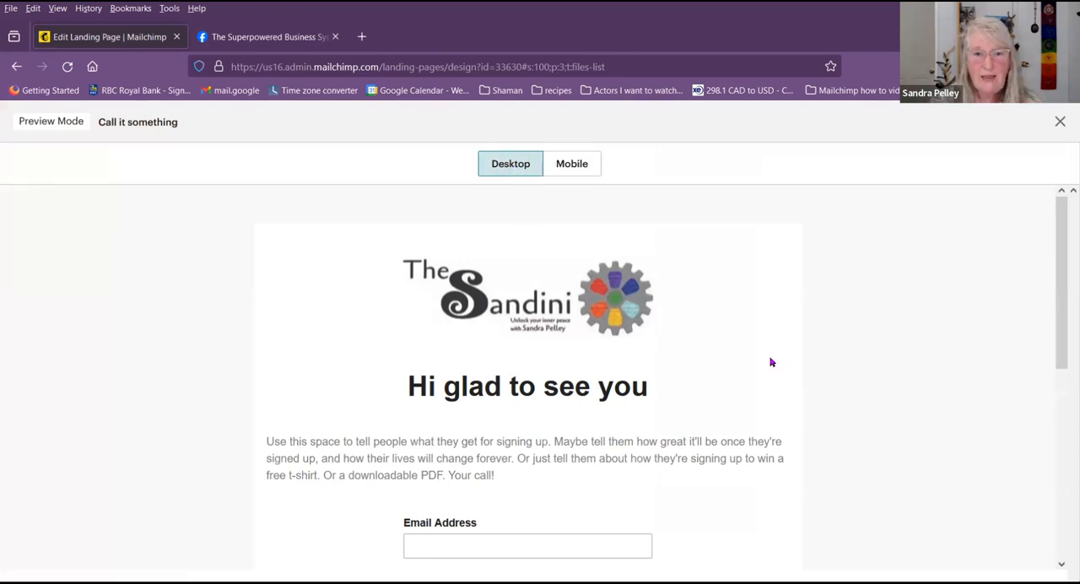
scroll(767, 373, down, 3)
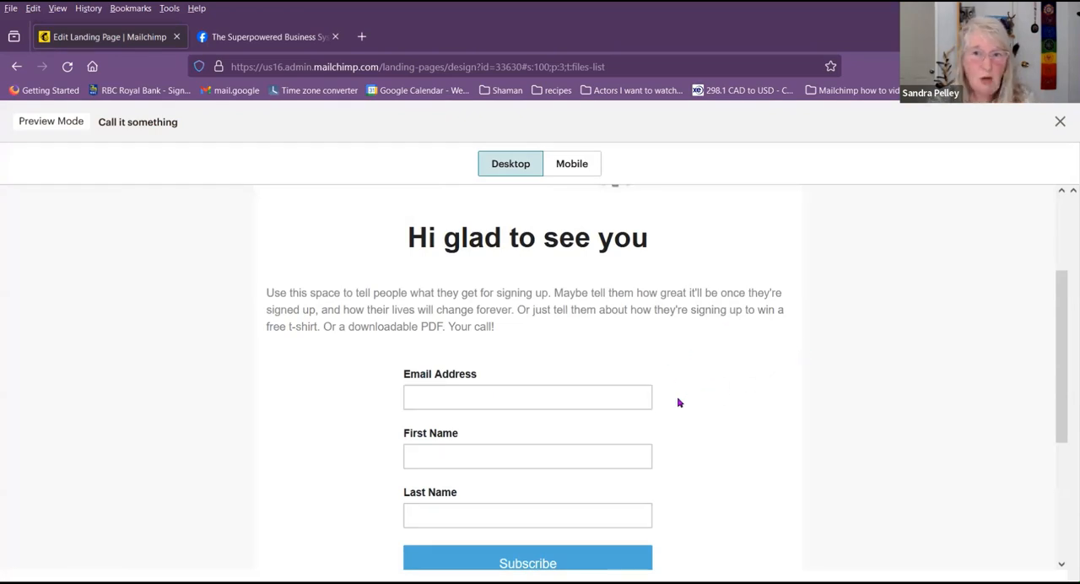
scroll(651, 295, up, 3)
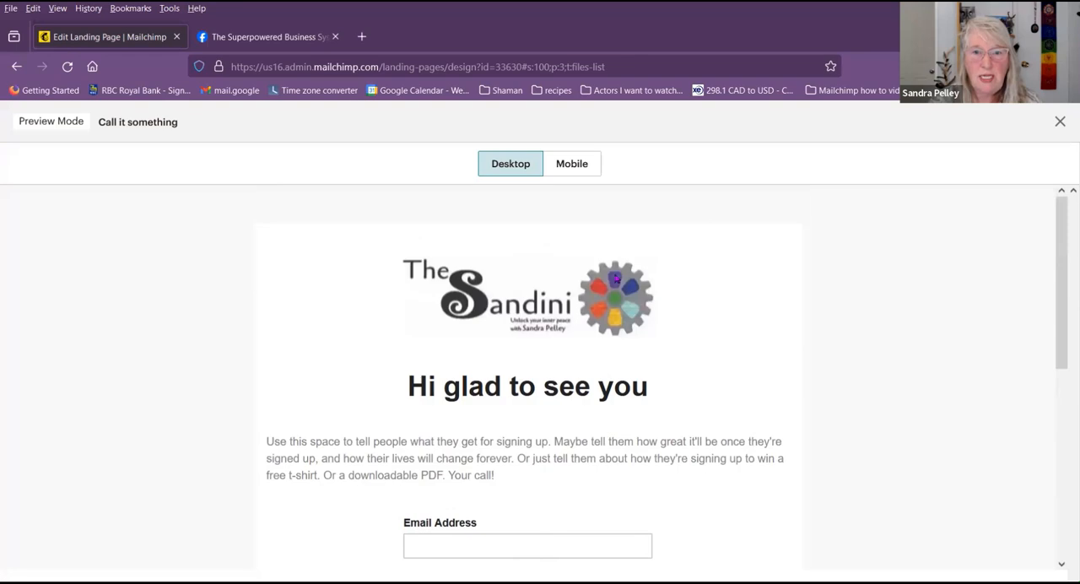
click(574, 168)
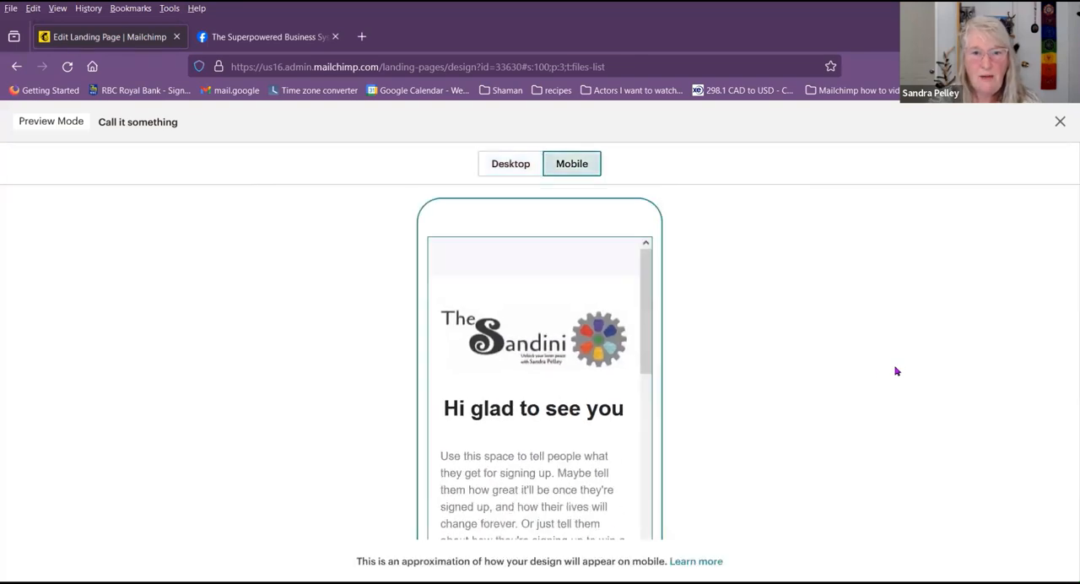
mouse_move(648, 283)
mouse_down()
mouse_move(664, 377)
mouse_move(650, 500)
mouse_move(644, 265)
mouse_up()
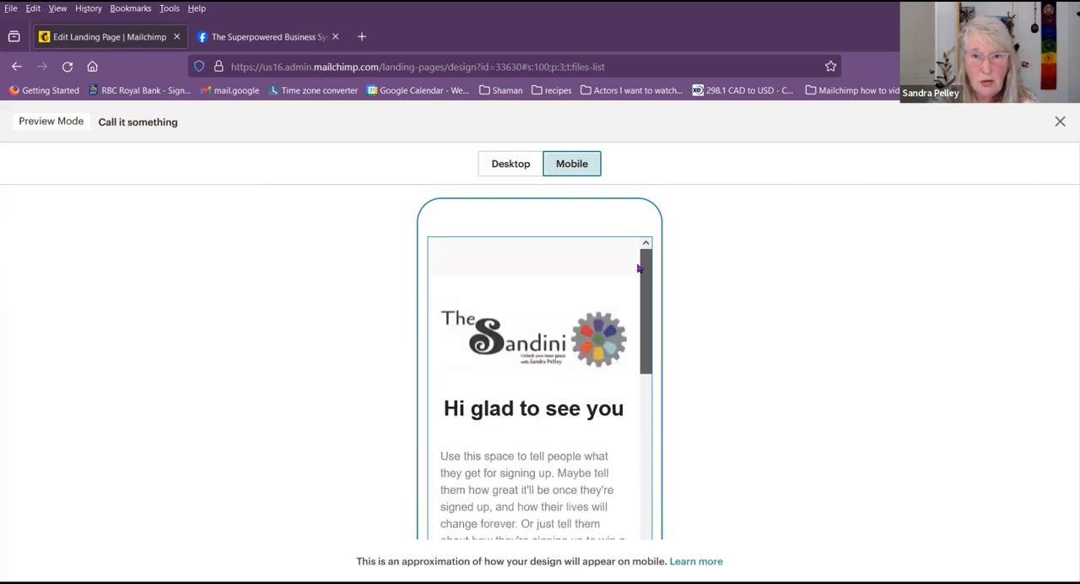
Step: Test the signup form in the desktop preview by entering the email address and first name, leaving the last name blank, and close the preview
click(504, 166)
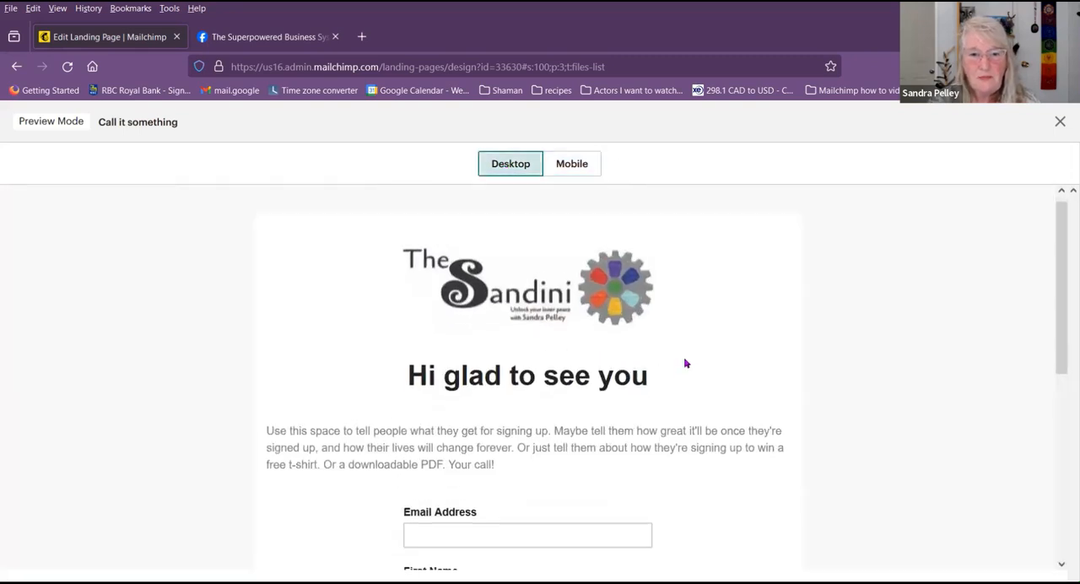
scroll(685, 362, down, 3)
click(526, 396)
text(thes)
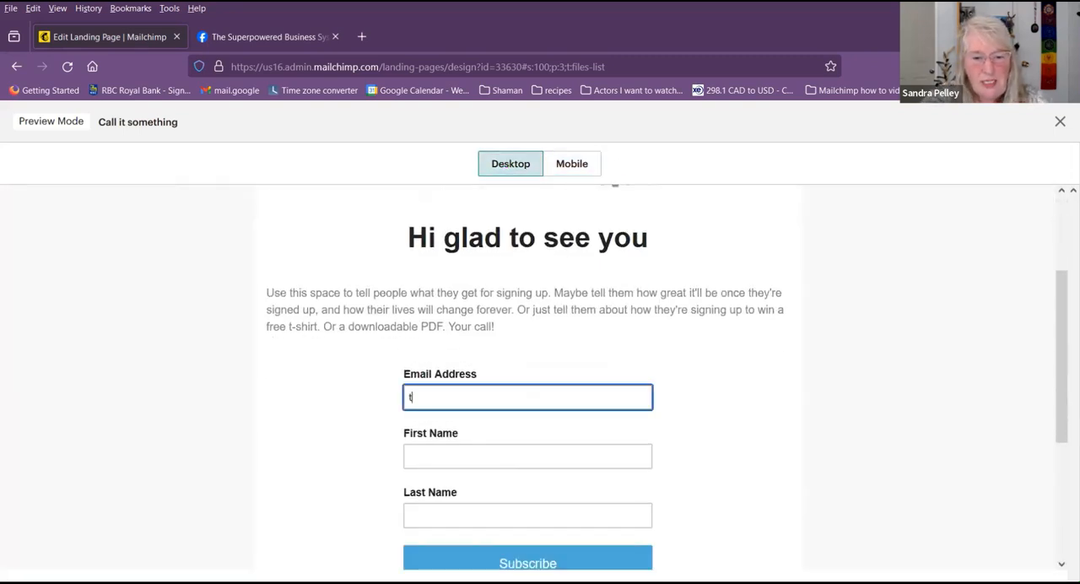
click(519, 418)
click(506, 460)
text(Sa)
click(507, 477)
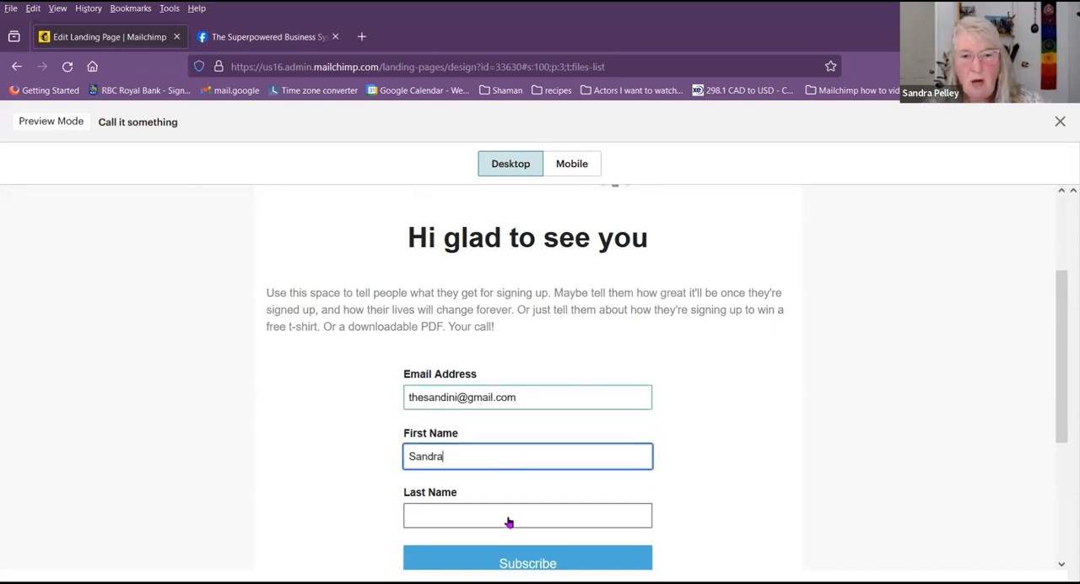
scroll(589, 479, down, 1)
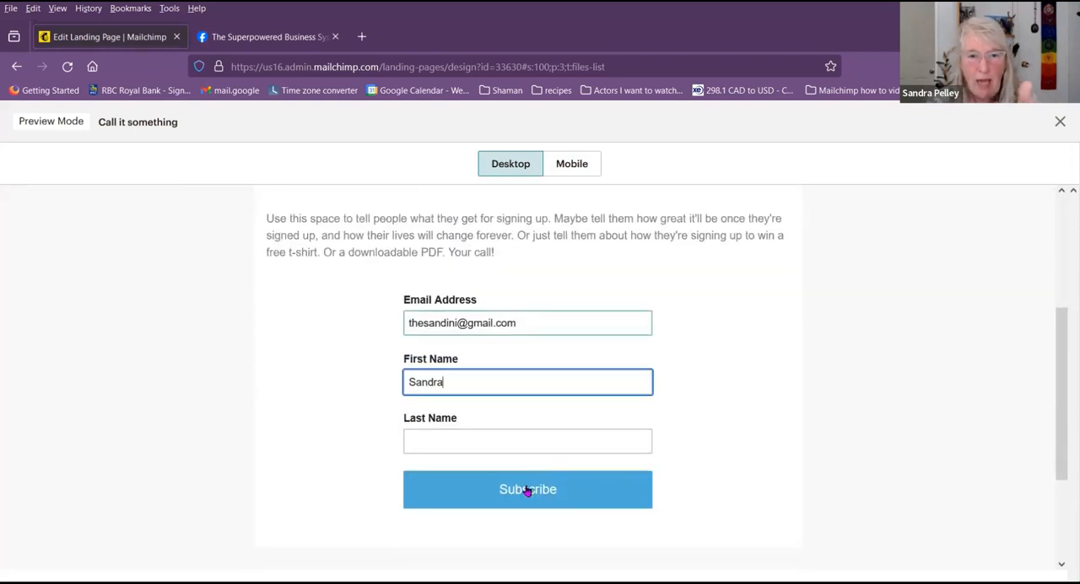
key(Tab)
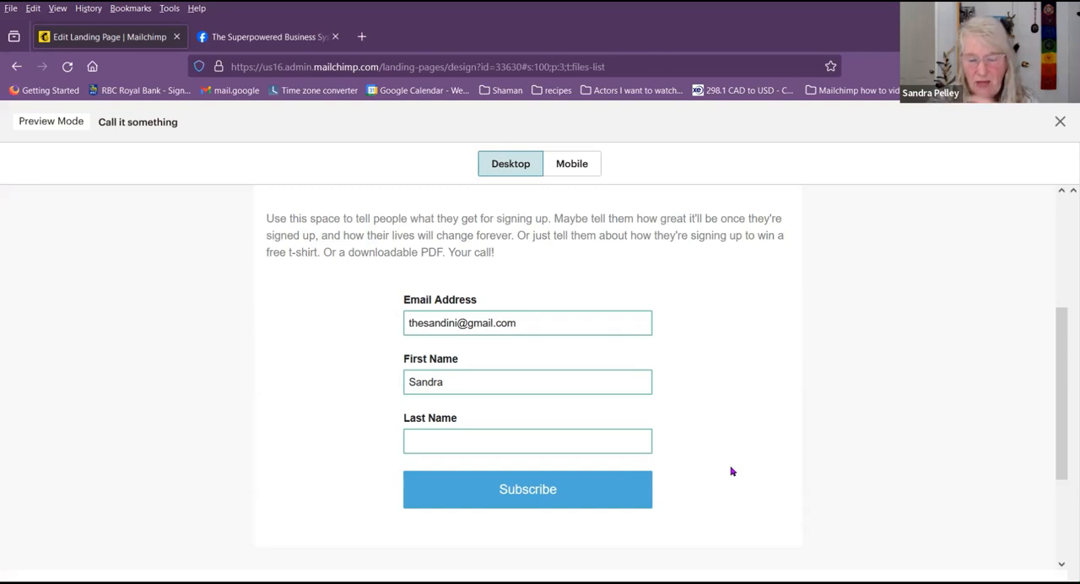
click(1061, 123)
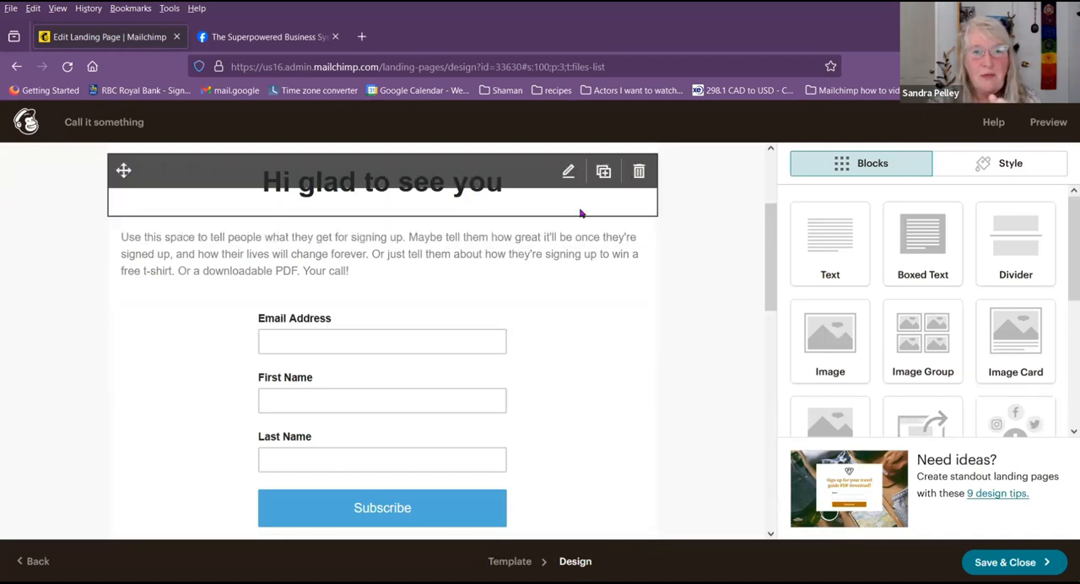
Step: Look over the landing page design in the editor, then save and close it
scroll(725, 307, down, 5)
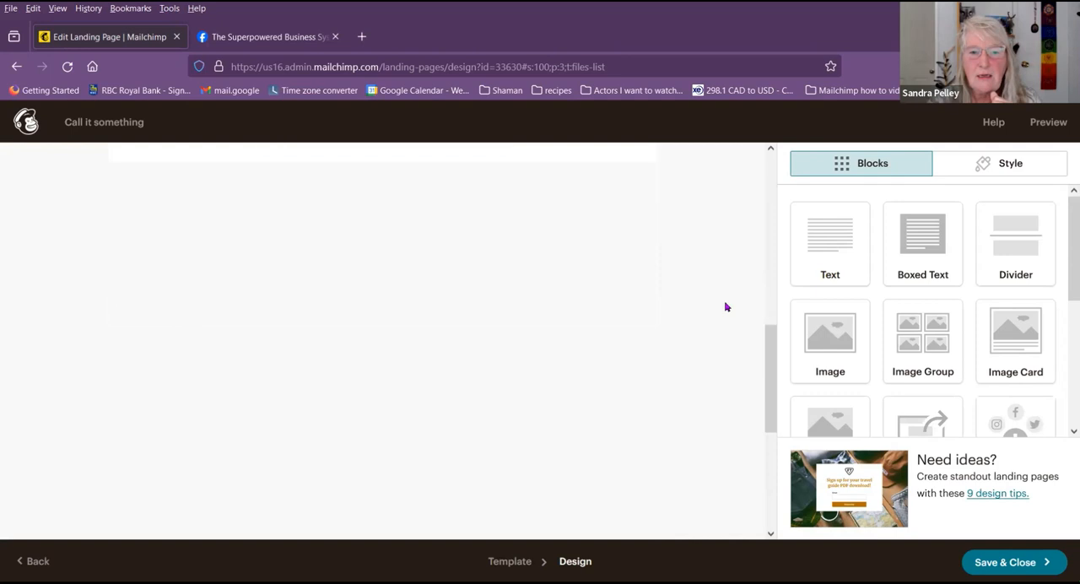
scroll(724, 309, up, 6)
scroll(722, 311, up, 2)
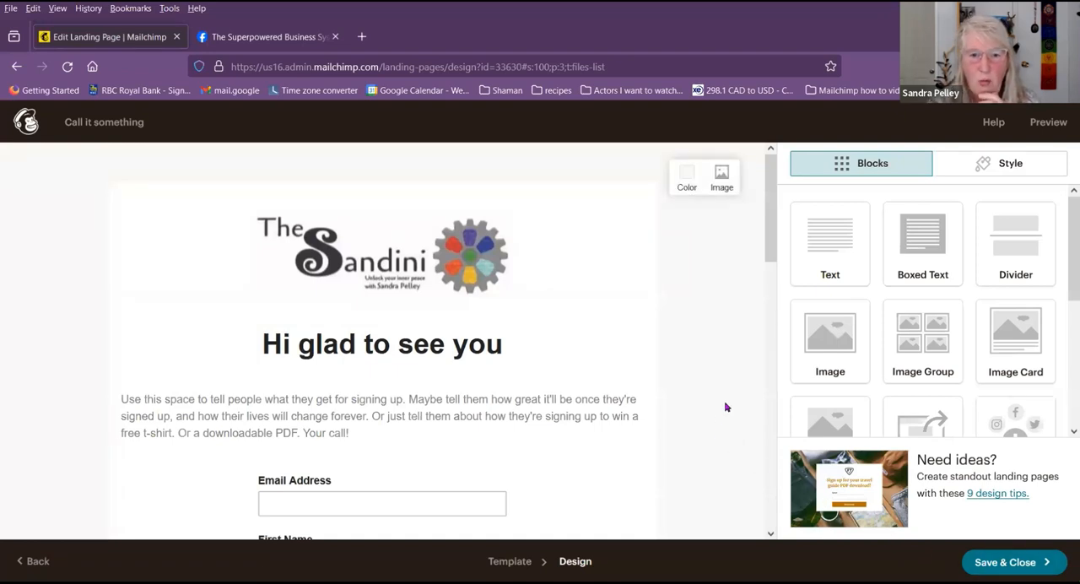
scroll(725, 402, down, 5)
scroll(726, 402, up, 4)
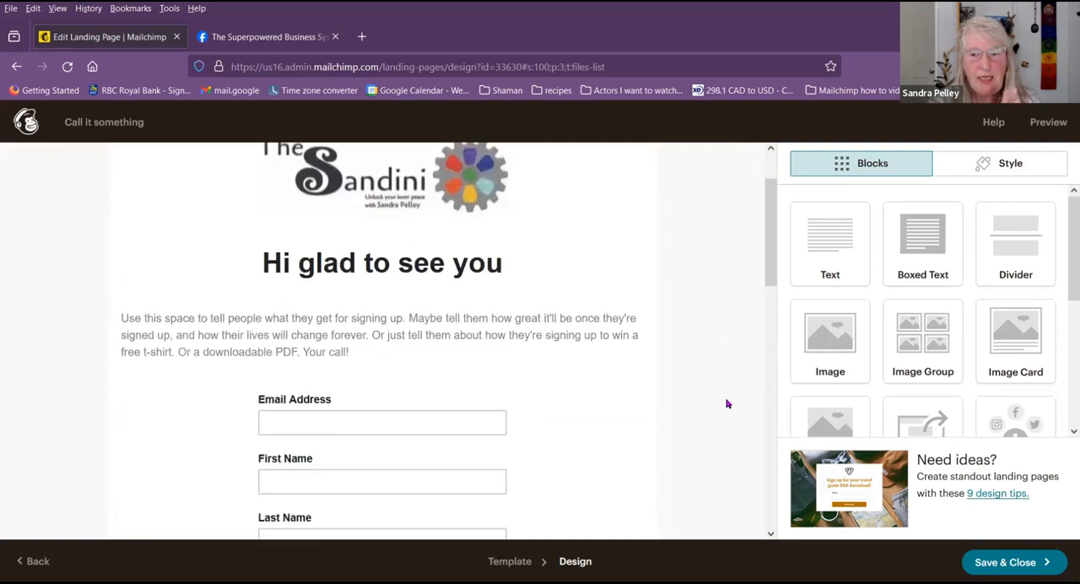
scroll(726, 402, down, 2)
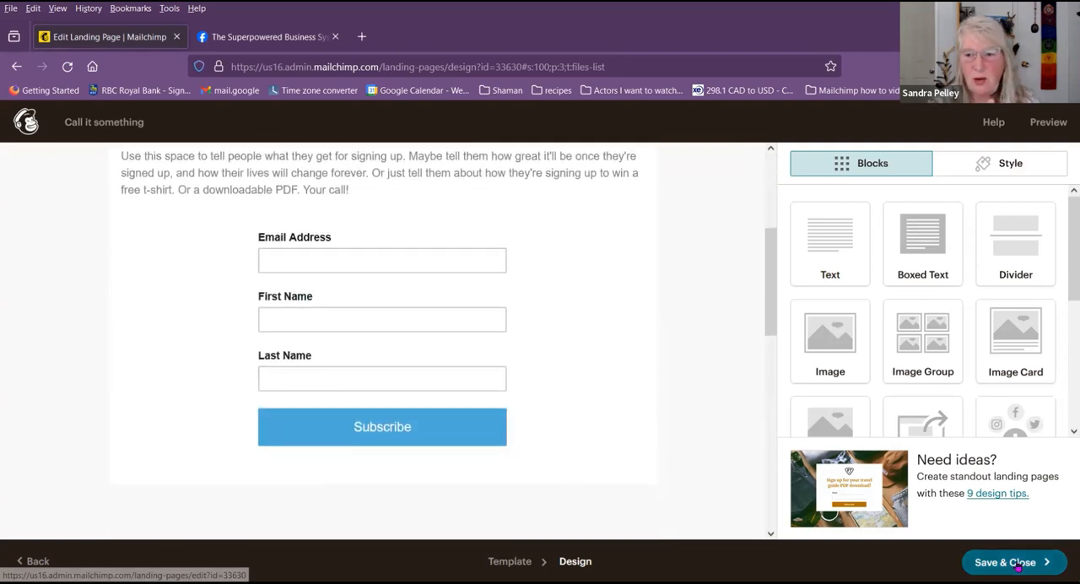
click(1017, 563)
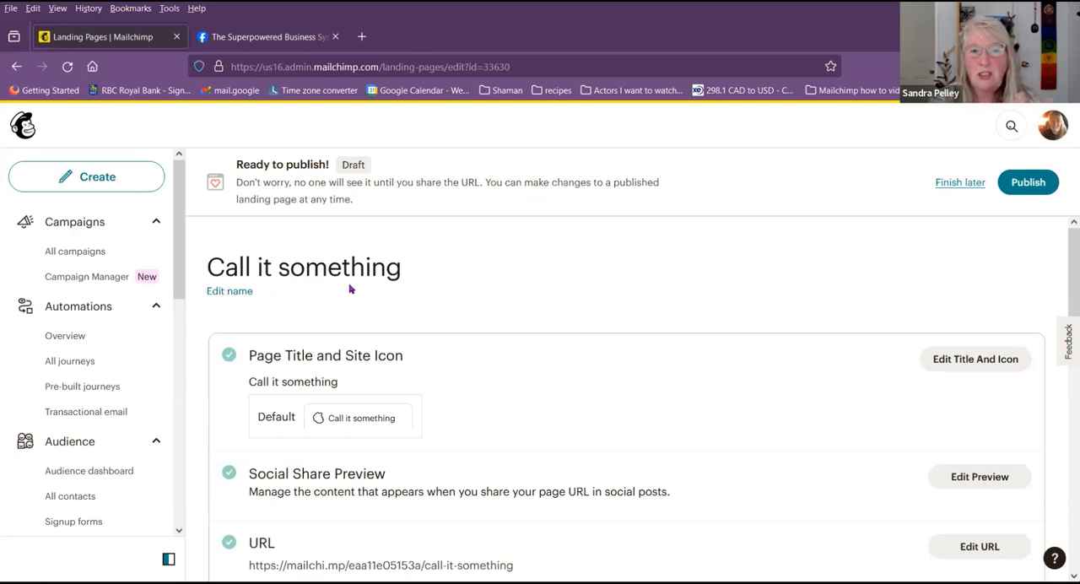
Step: Open the landing page's name for editing, cancel without changing it and review the publishing checklist
click(230, 293)
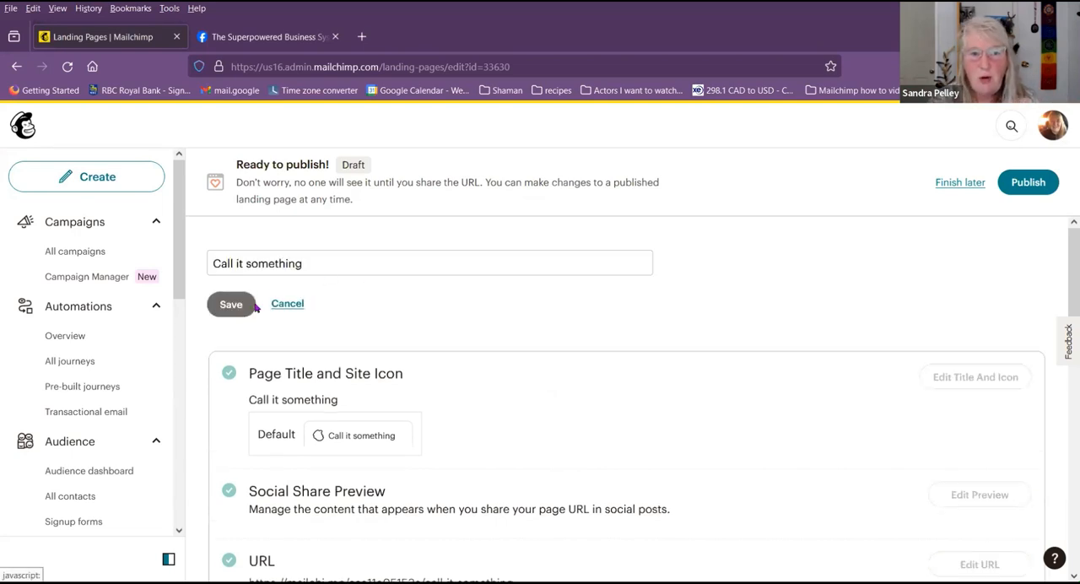
click(287, 305)
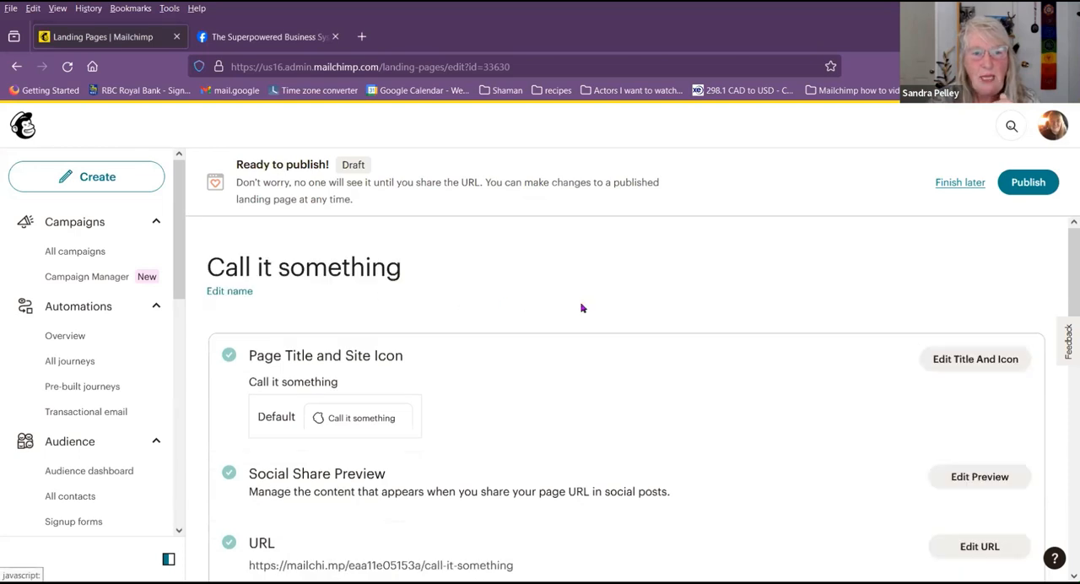
scroll(582, 308, down, 6)
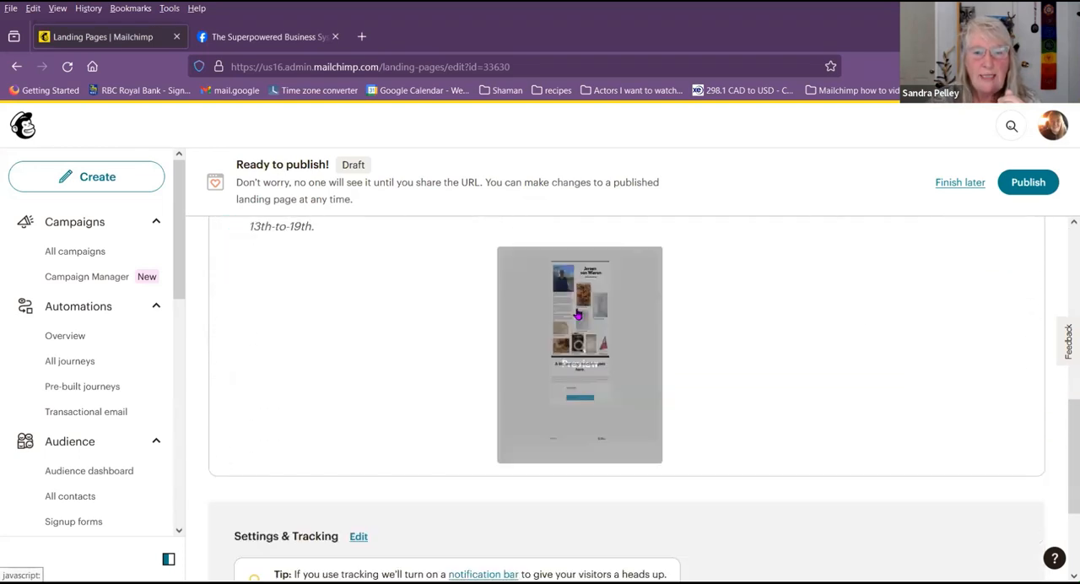
scroll(357, 385, up, 4)
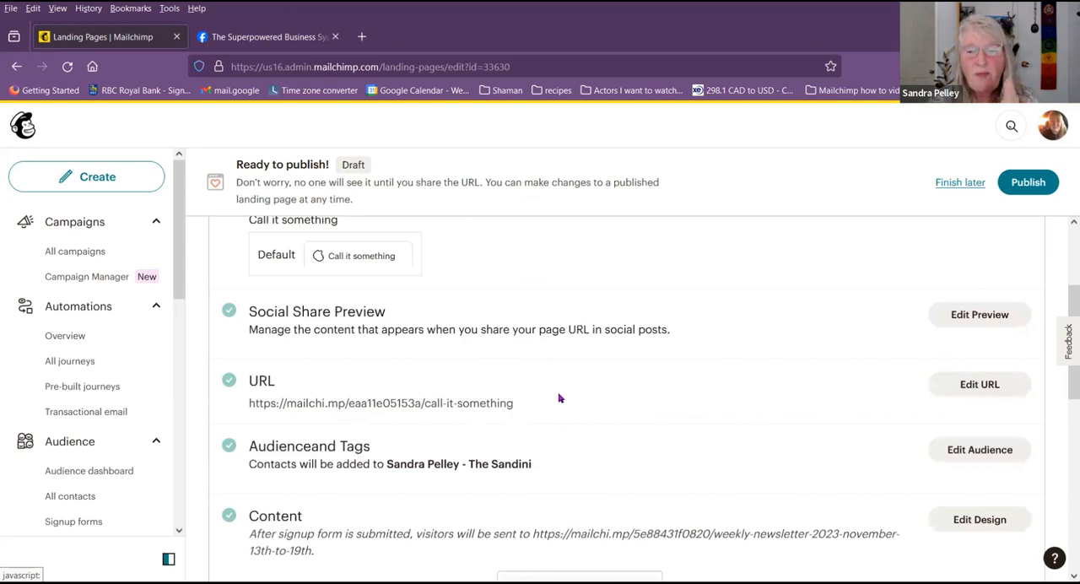
Step: Open the landing page's URL settings and try to save the Mailchimp domain address ending in call-it-something
click(996, 385)
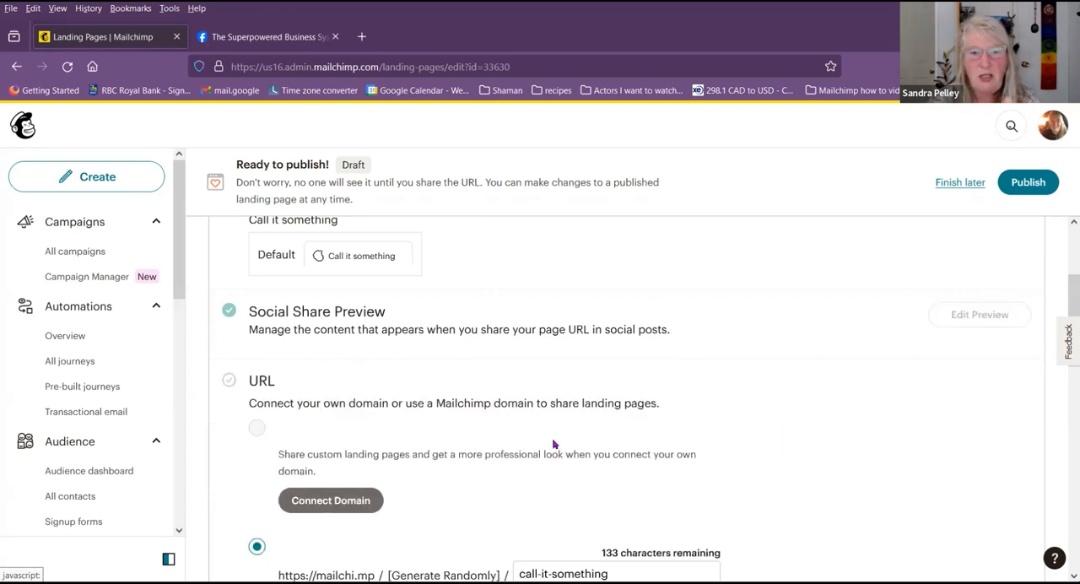
scroll(491, 428, down, 2)
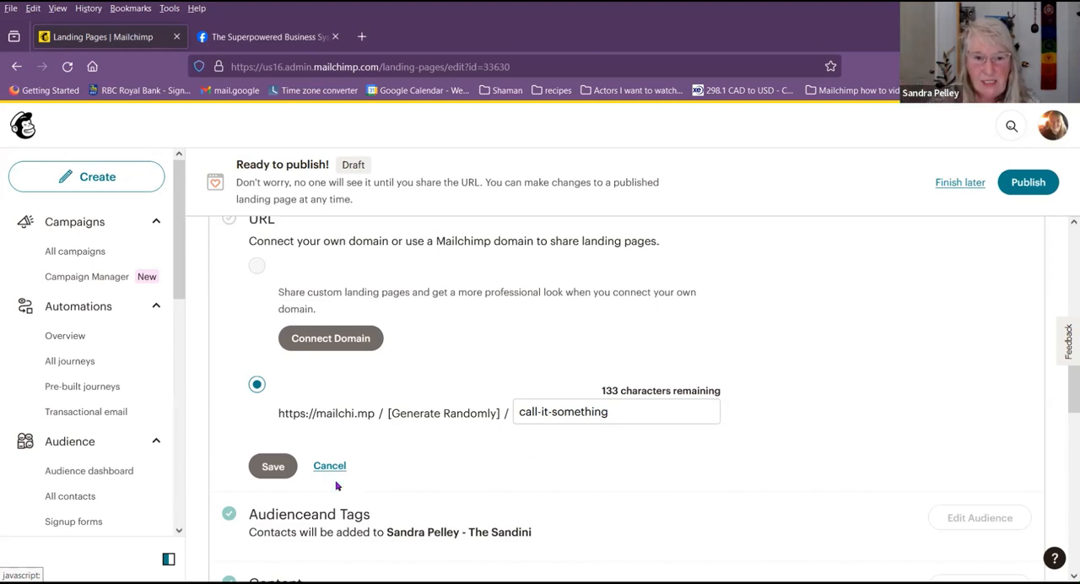
click(265, 468)
scroll(590, 375, up, 4)
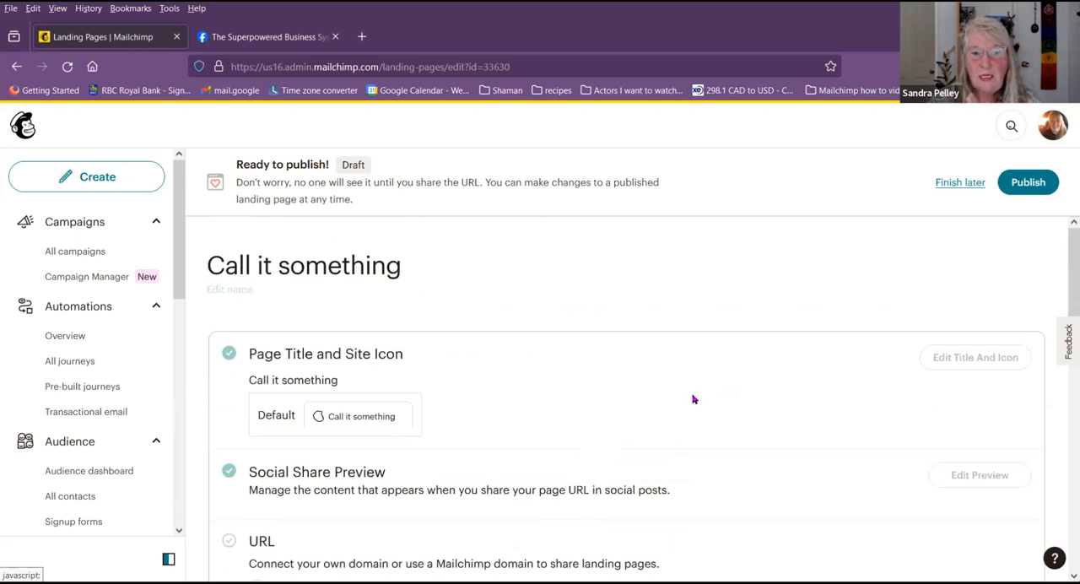
scroll(692, 398, down, 1)
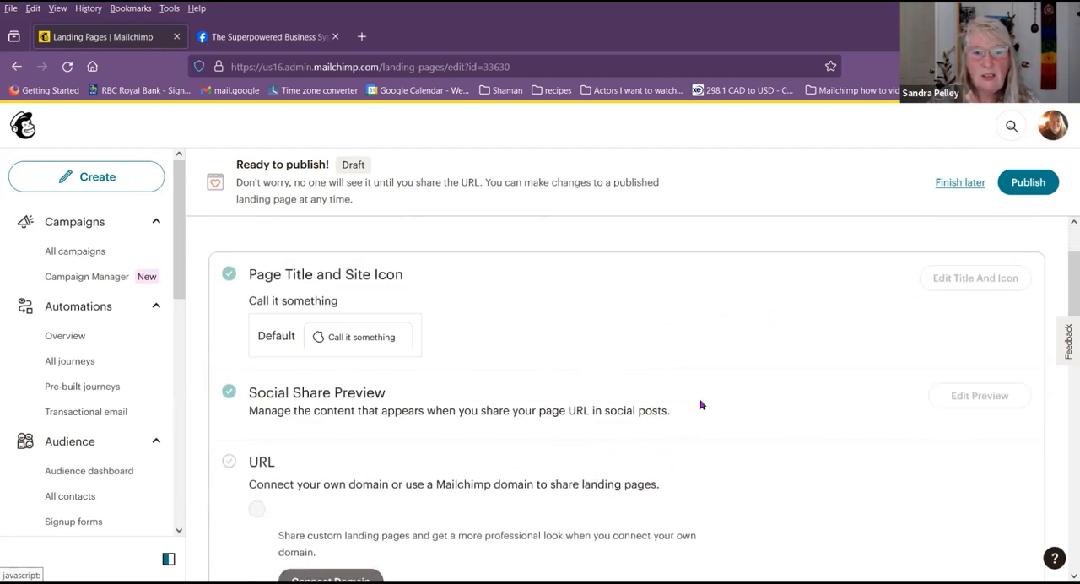
scroll(675, 422, down, 2)
click(282, 547)
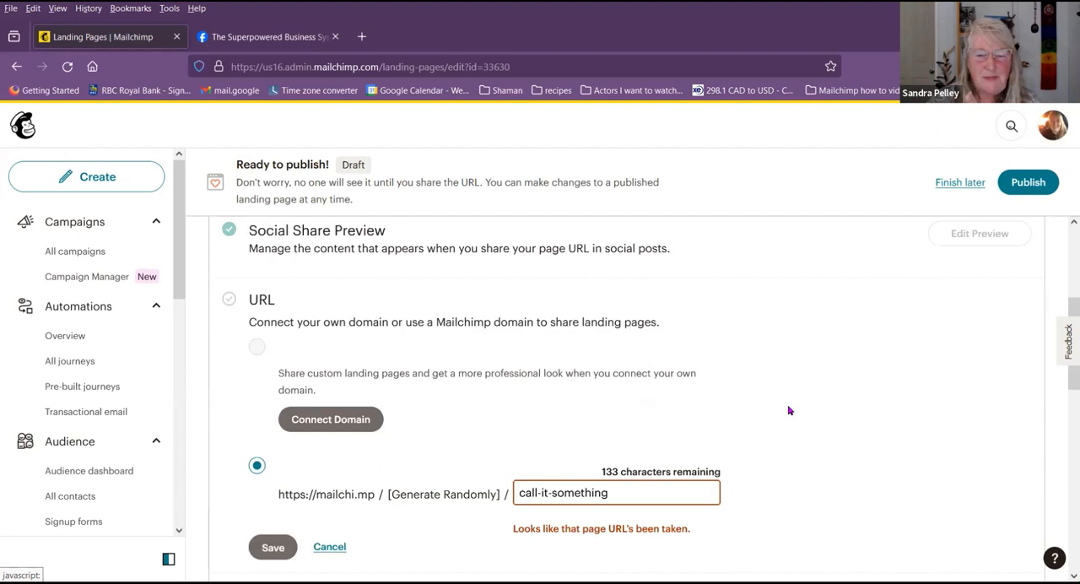
scroll(805, 362, up, 3)
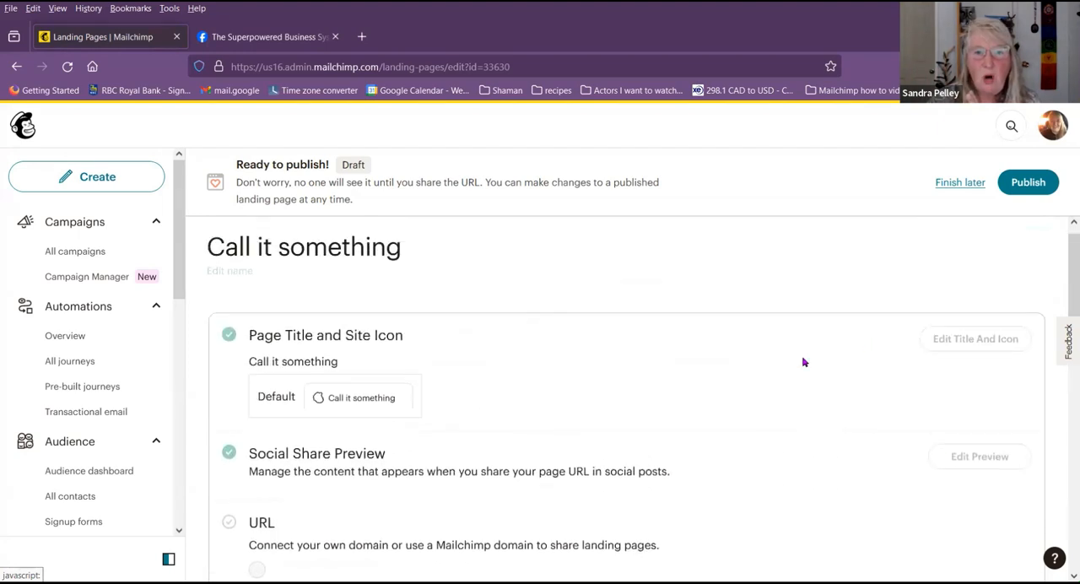
scroll(620, 400, down, 3)
click(270, 547)
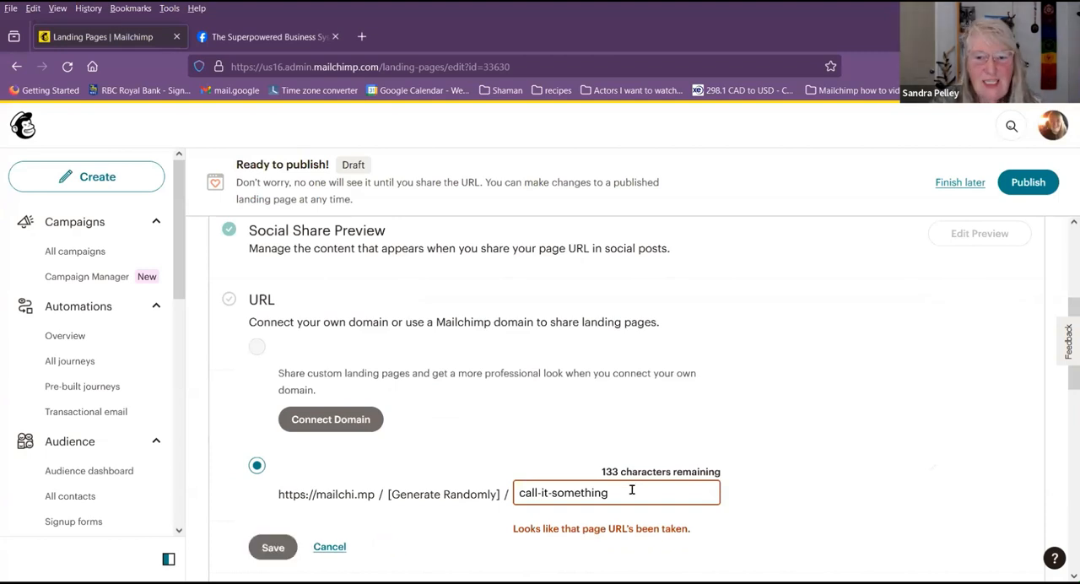
Step: Set the landing page's URL ending to call-it-something-1 and save it
text(-1)
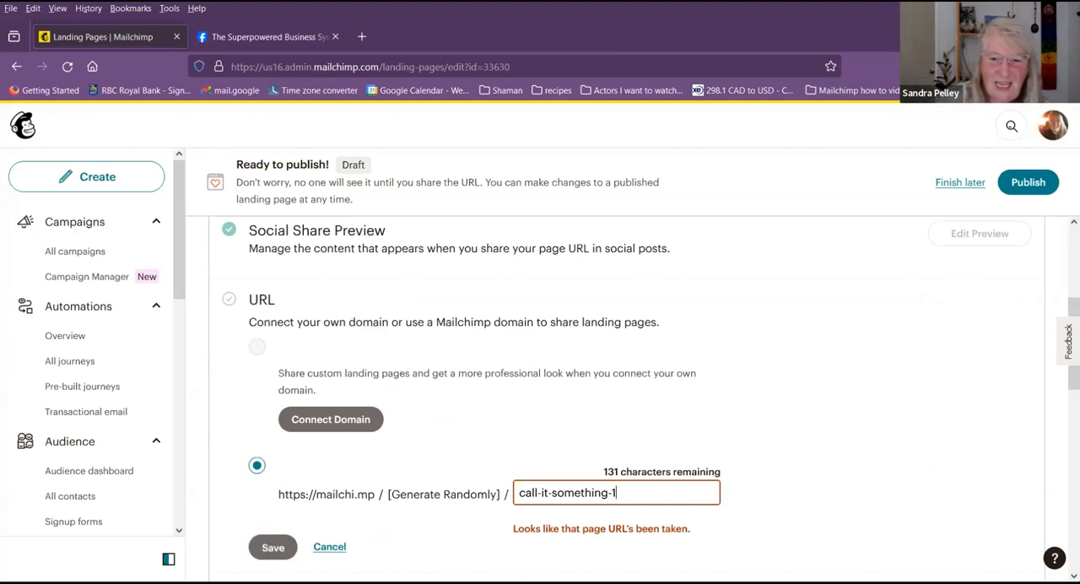
click(260, 550)
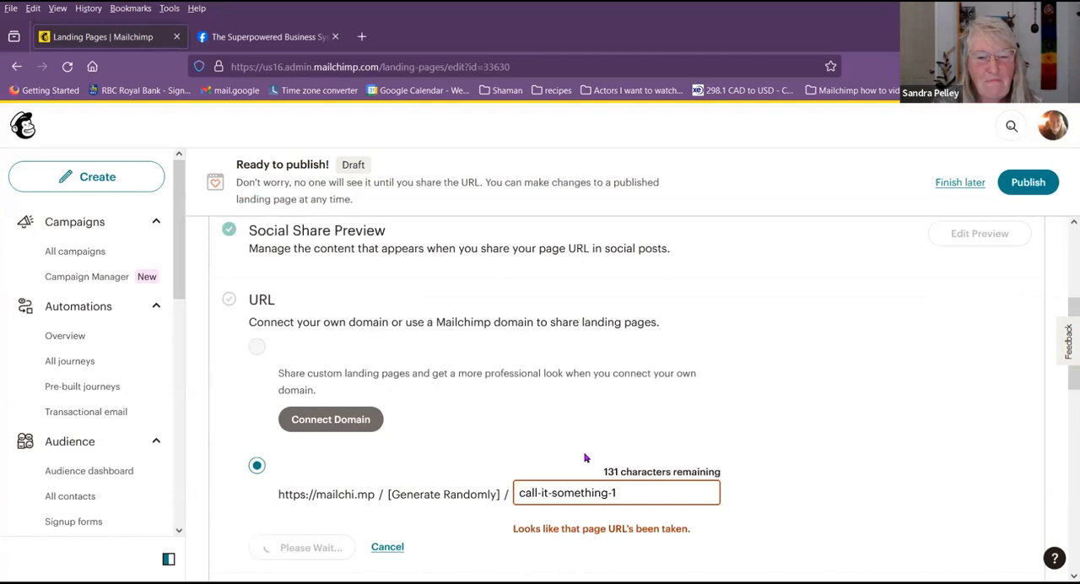
scroll(800, 377, up, 2)
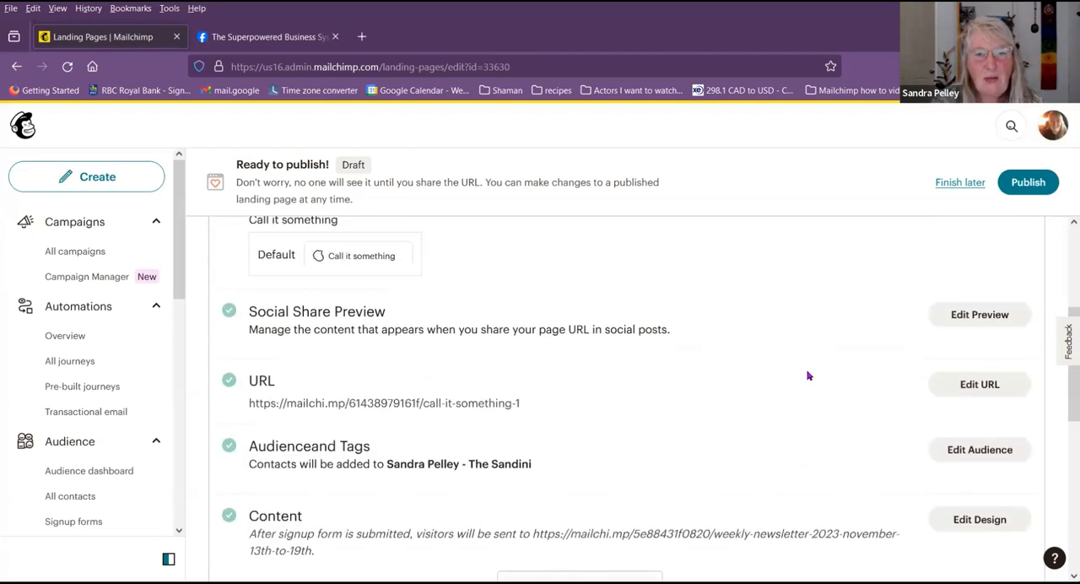
Step: Open the image library for the landing page's site icon and show 100 files per page
scroll(861, 333, up, 2)
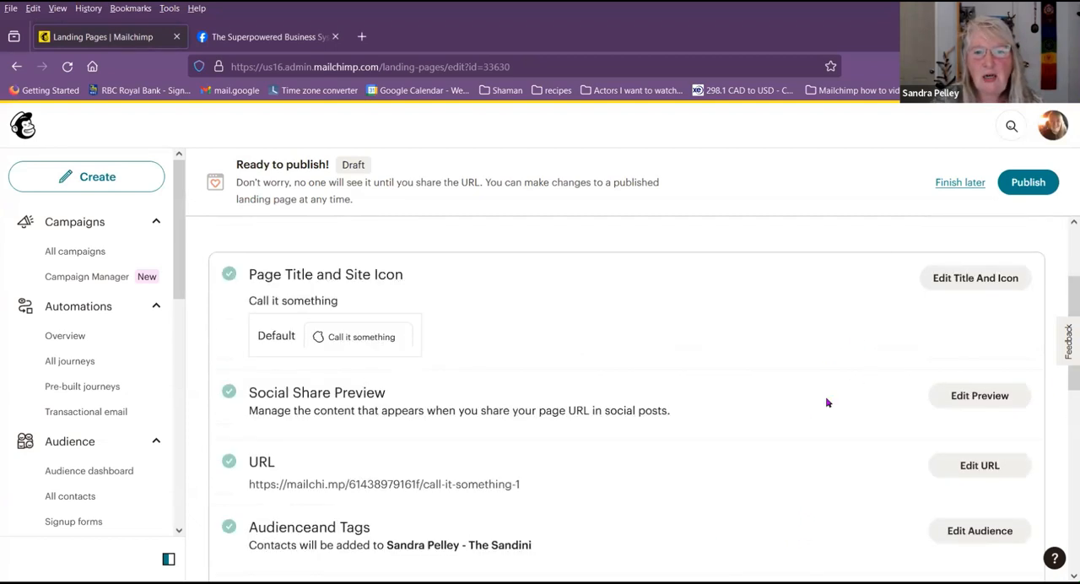
click(970, 283)
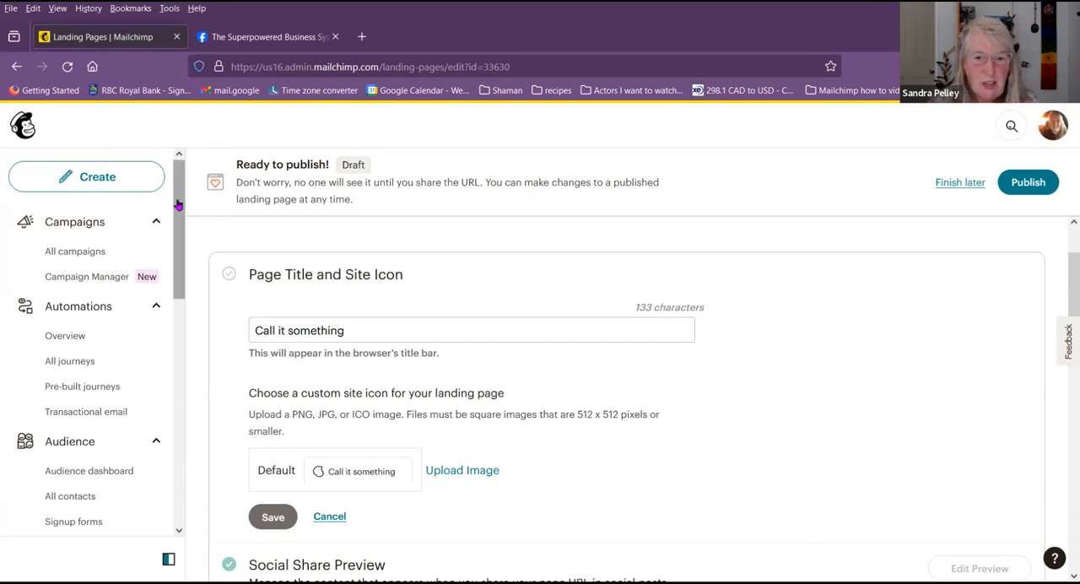
click(463, 470)
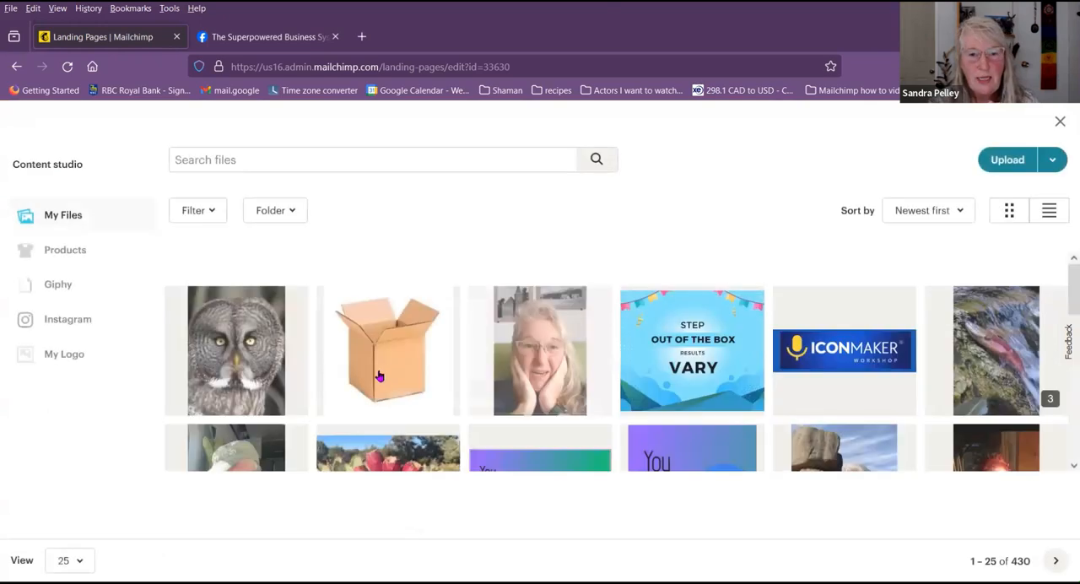
scroll(524, 349, down, 2)
scroll(523, 350, down, 10)
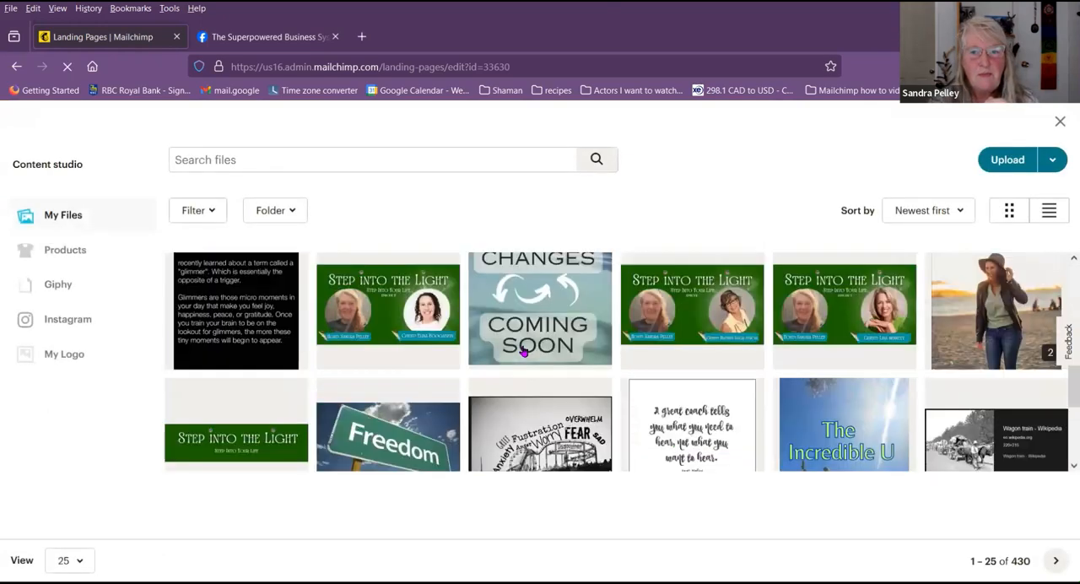
click(80, 560)
click(84, 534)
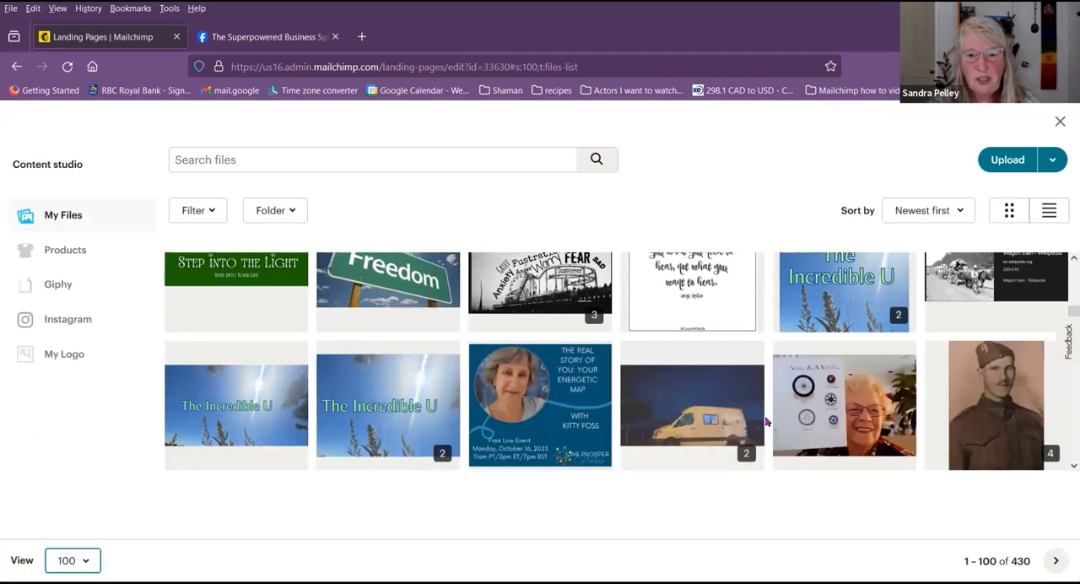
scroll(729, 419, down, 6)
scroll(766, 421, down, 15)
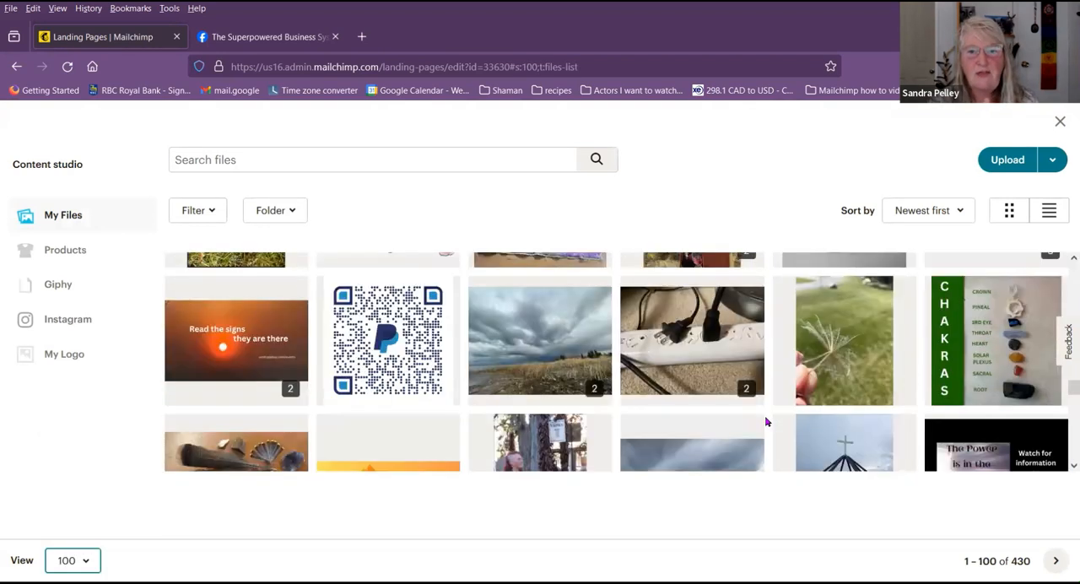
Step: Find the multicolored gear logo on the second page of files and use it as the landing page's custom site icon
click(1055, 560)
scroll(559, 389, up, 4)
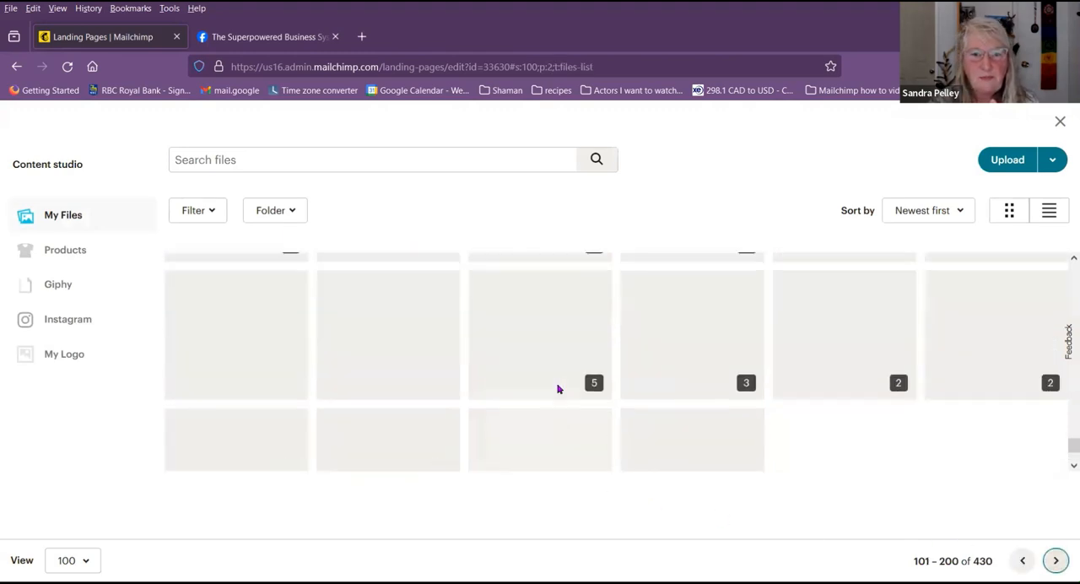
scroll(555, 395, down, 4)
scroll(555, 397, up, 5)
scroll(555, 397, up, 10)
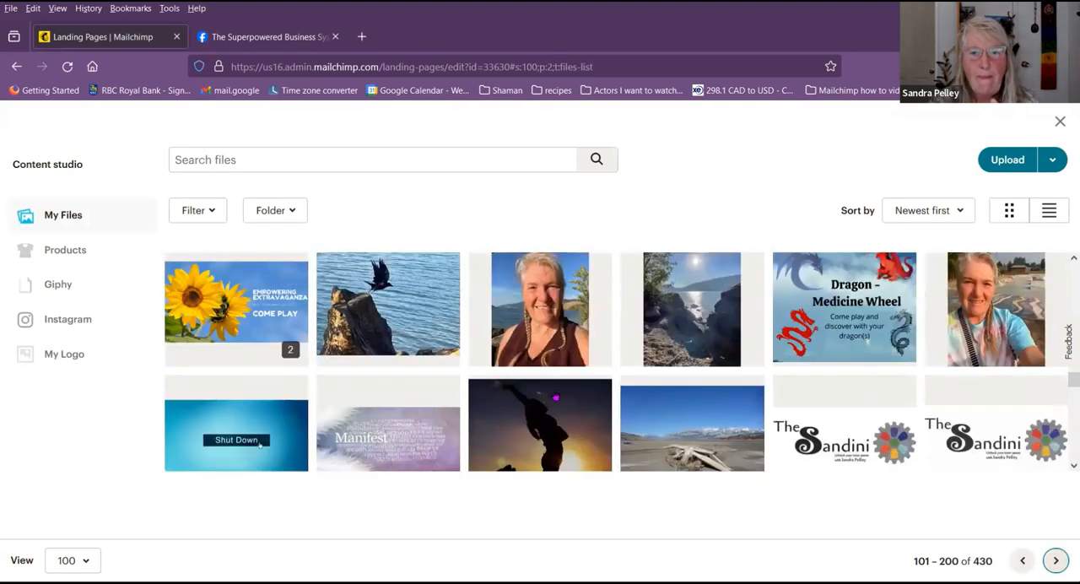
scroll(556, 397, up, 2)
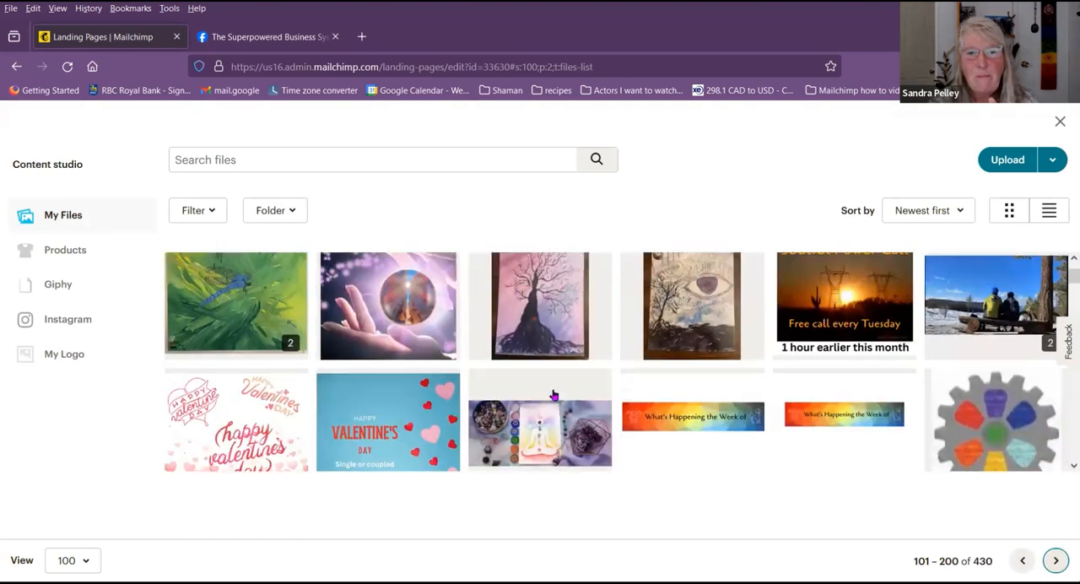
click(1010, 419)
click(1038, 159)
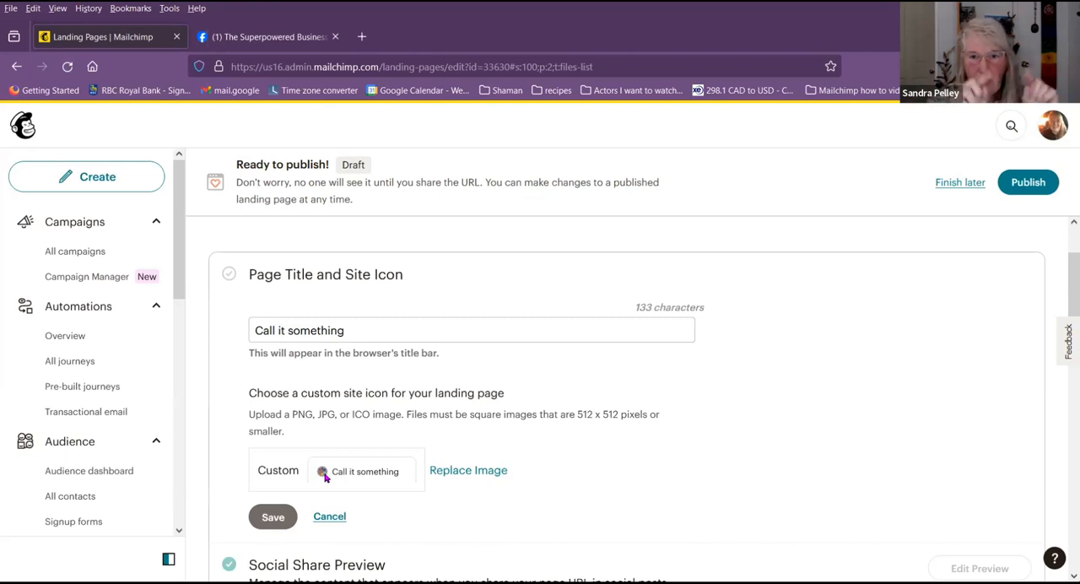
Step: Try to replace the landing page's site icon with the gray owl photo from the first page of files
click(475, 473)
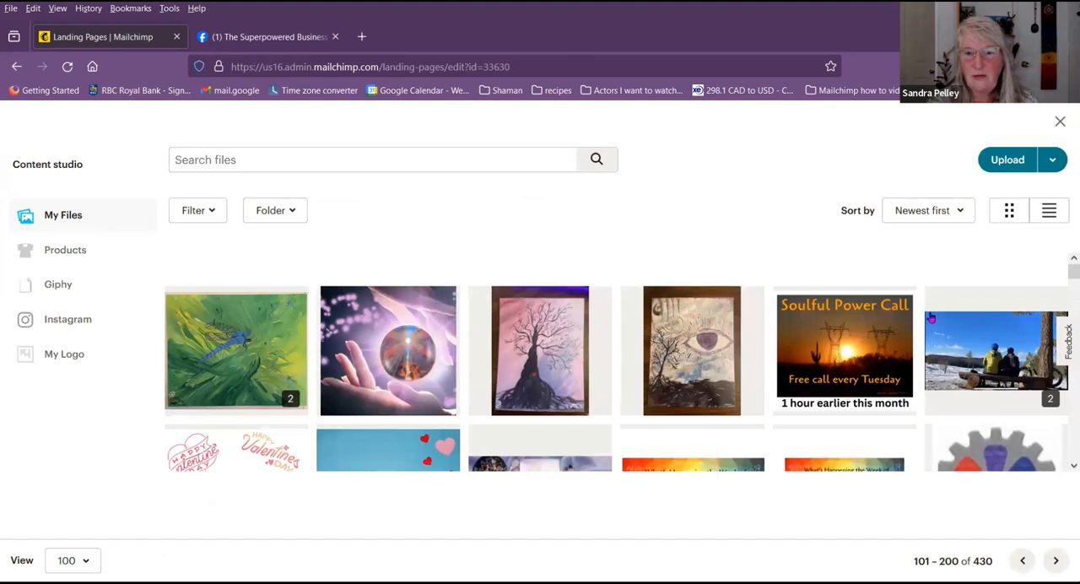
click(1022, 561)
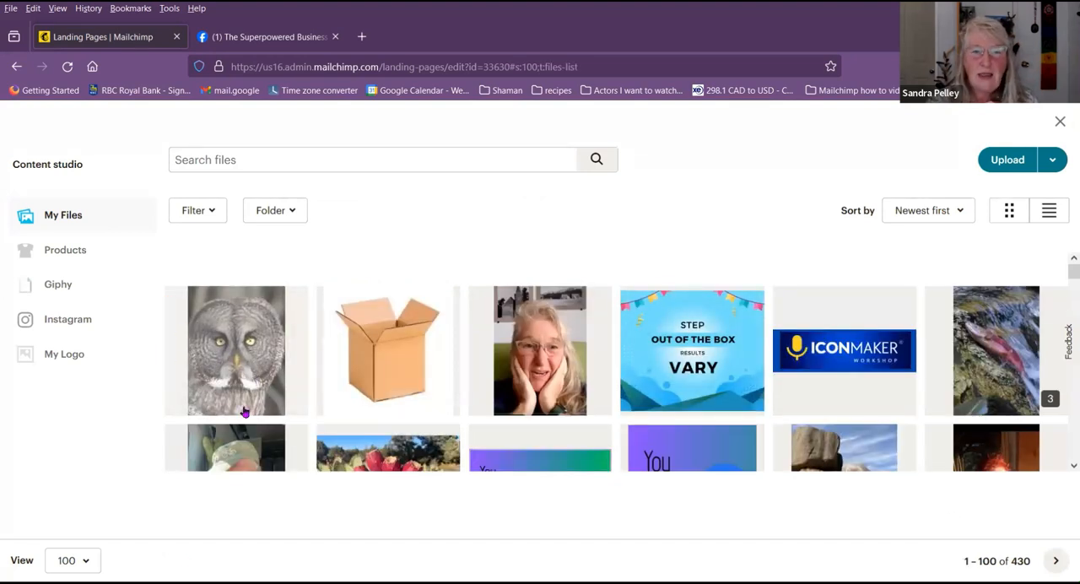
double_click(240, 352)
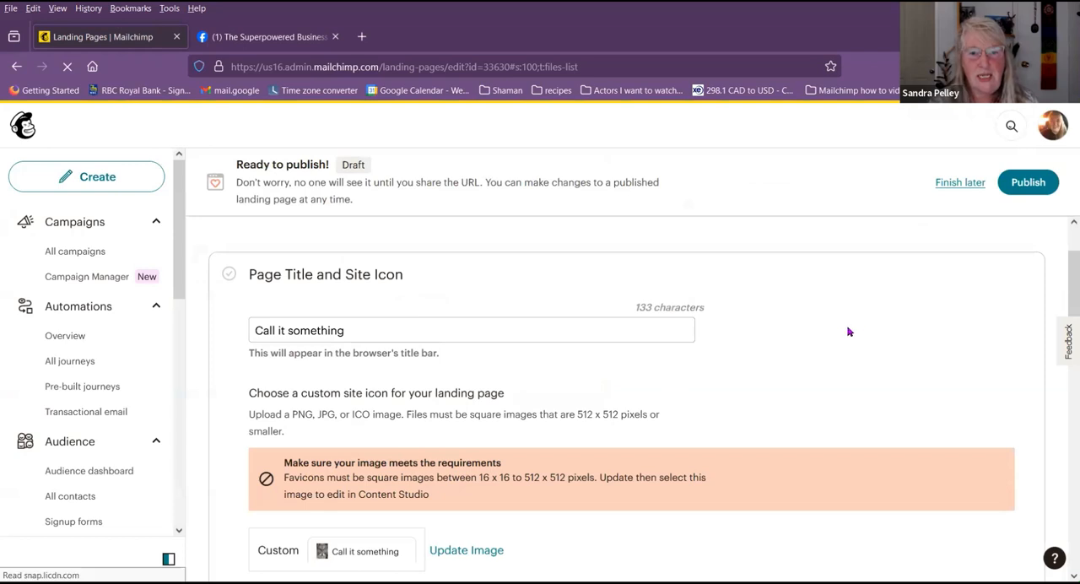
scroll(852, 329, down, 1)
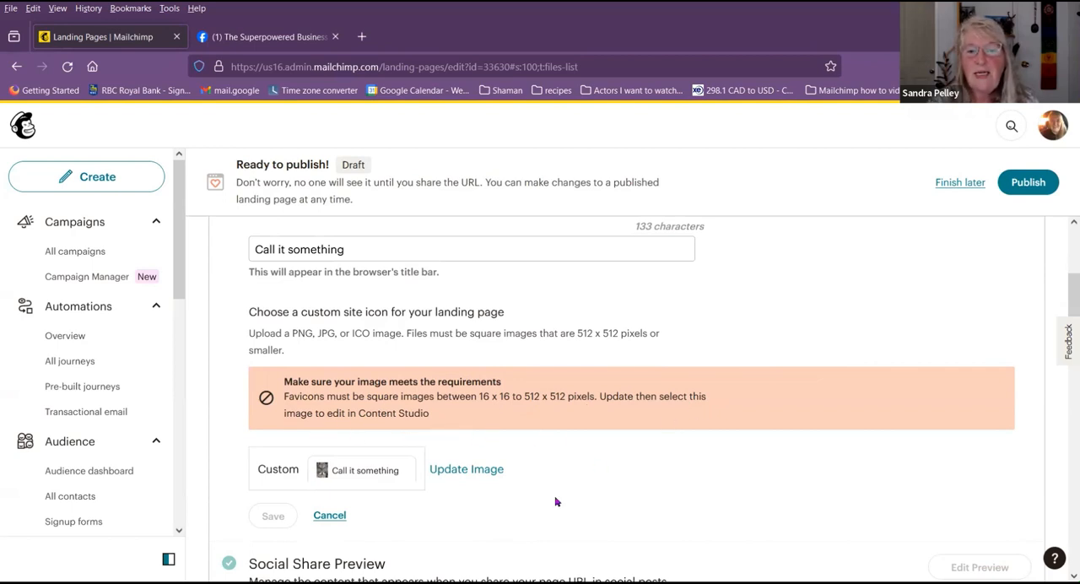
Step: Open the gray owl photo from the image library for editing and crop it to a square
click(463, 470)
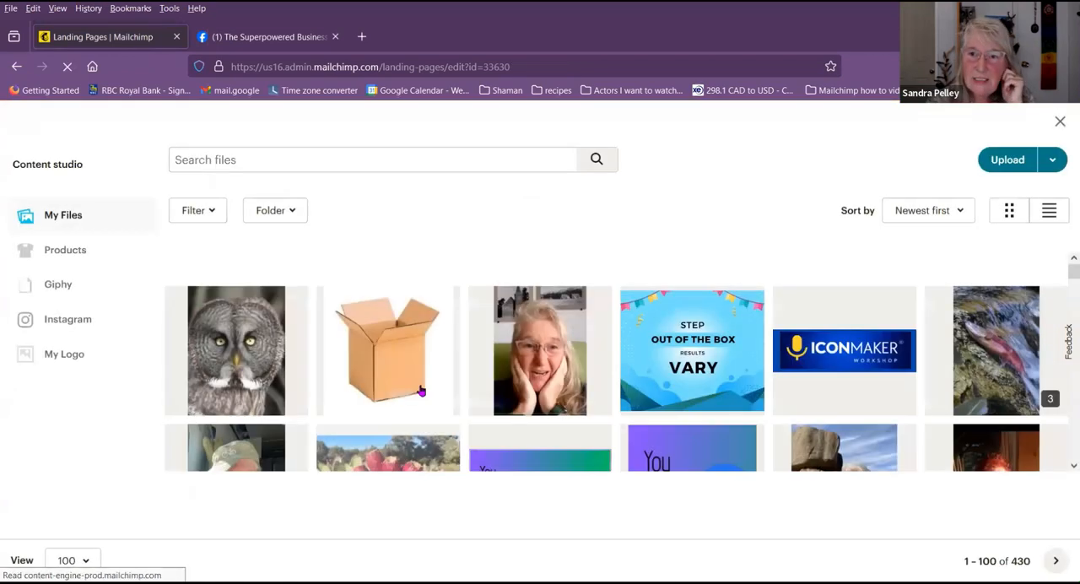
click(257, 350)
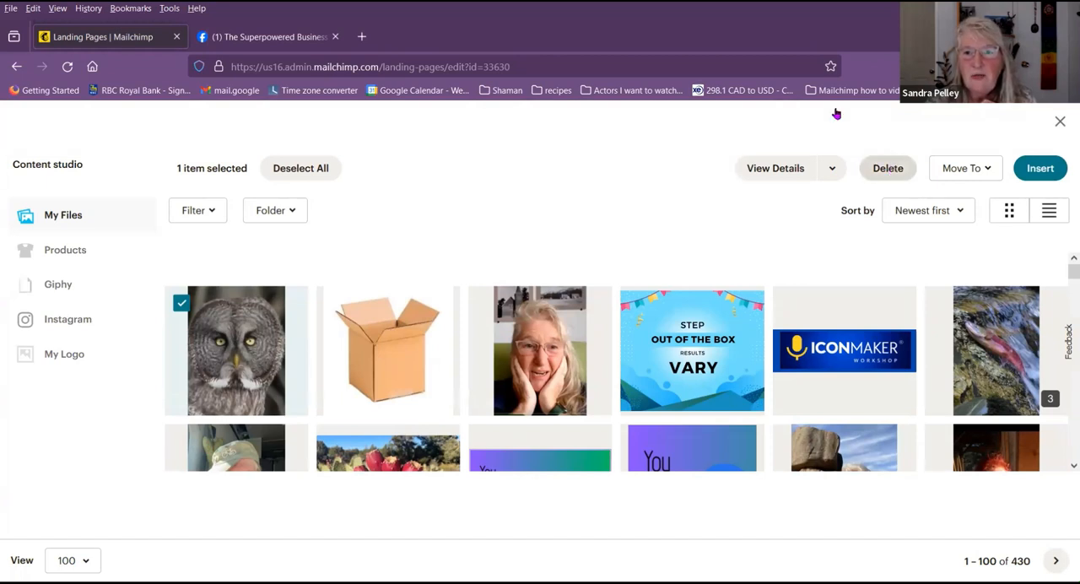
click(832, 168)
click(801, 212)
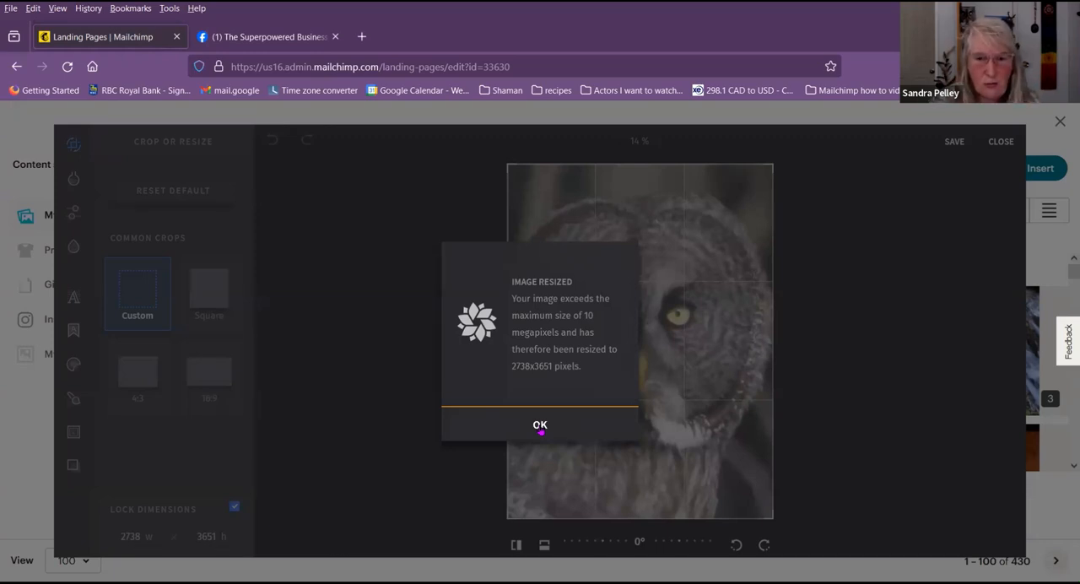
click(540, 427)
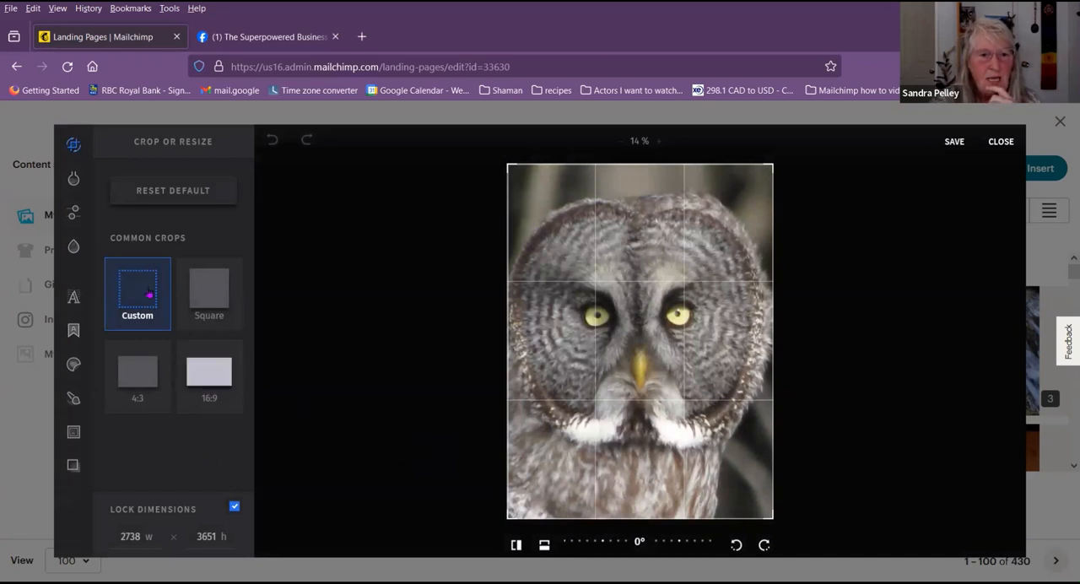
click(207, 299)
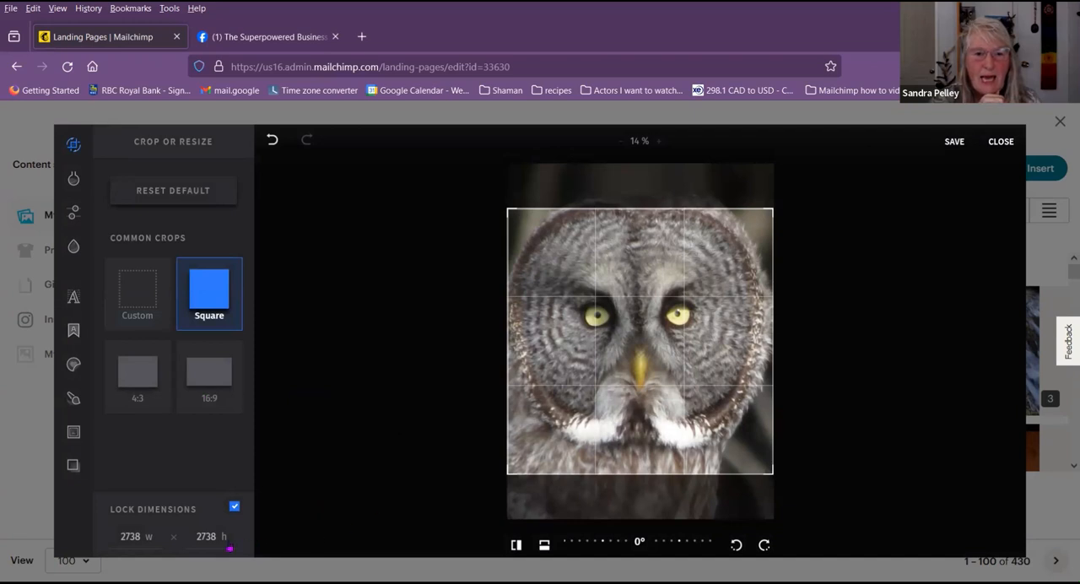
Step: Resize the square owl image to 512 x 512 pixels, save it, and use it as the landing page's site icon
click(153, 541)
key(BackSpace)
key(BackSpace)
key(BackSpace)
key(BackSpace)
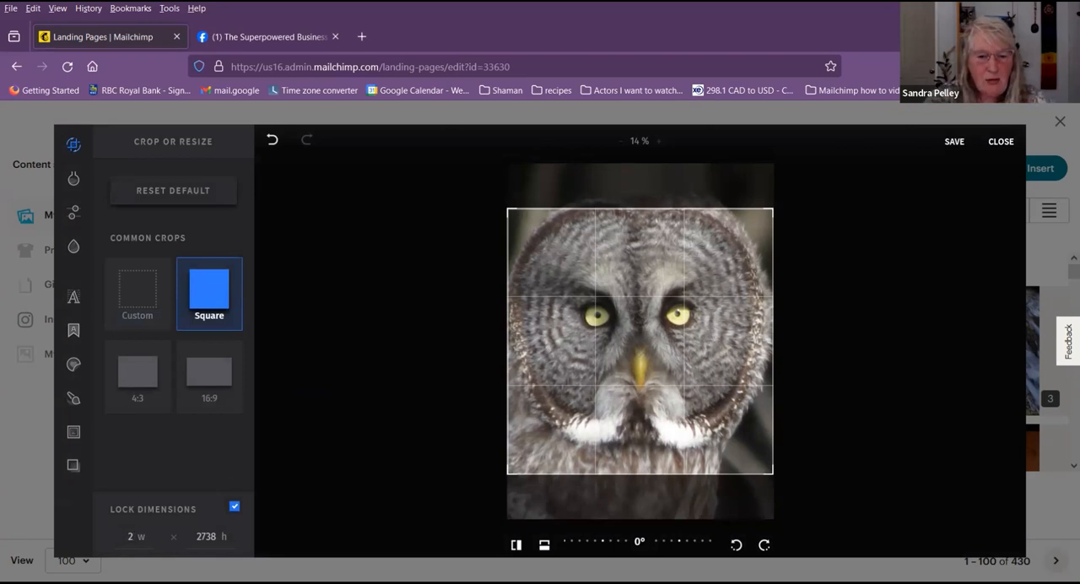
text(512)
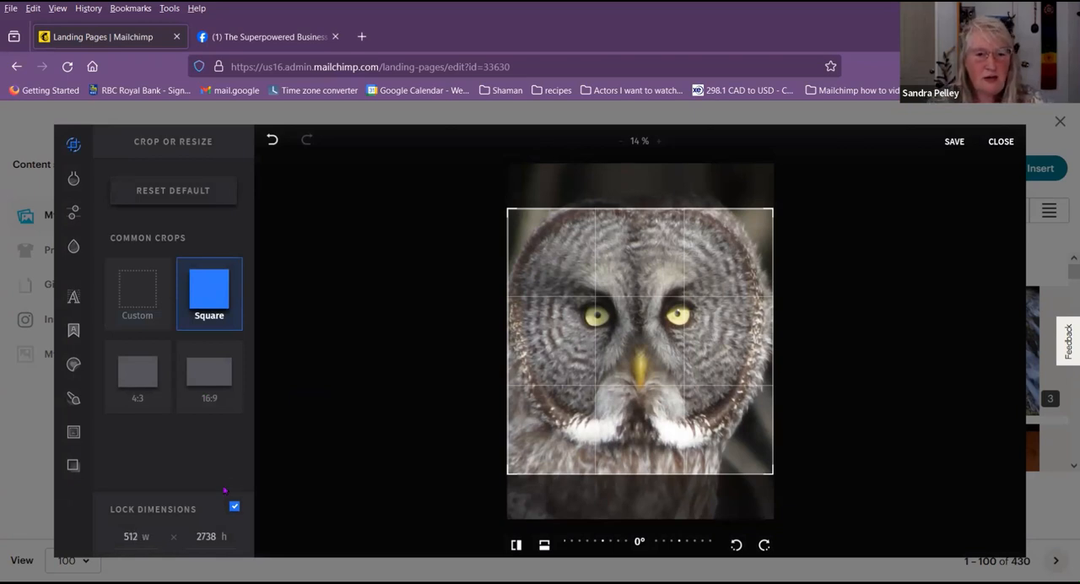
click(305, 457)
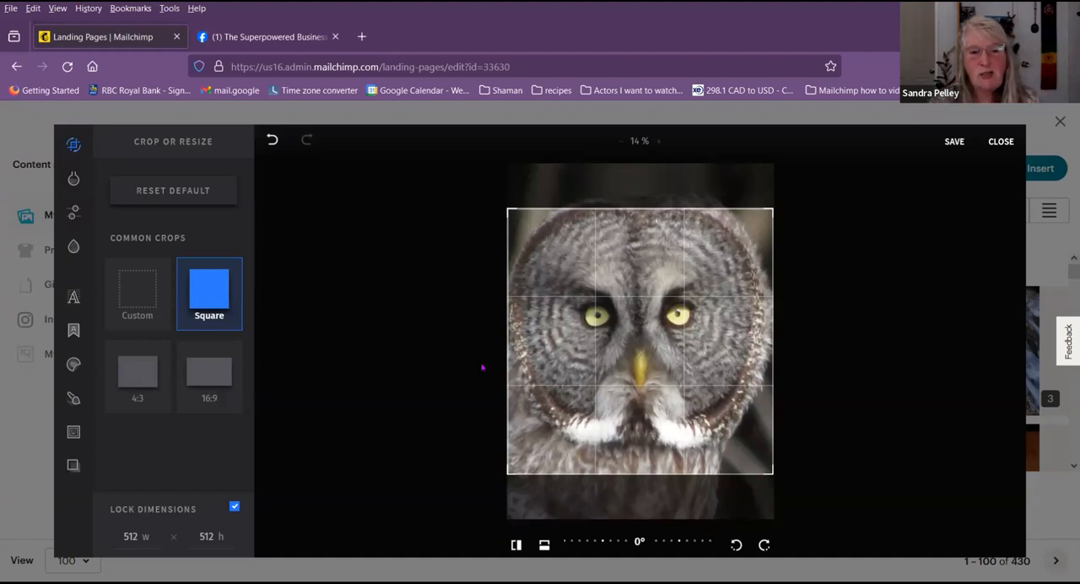
click(955, 141)
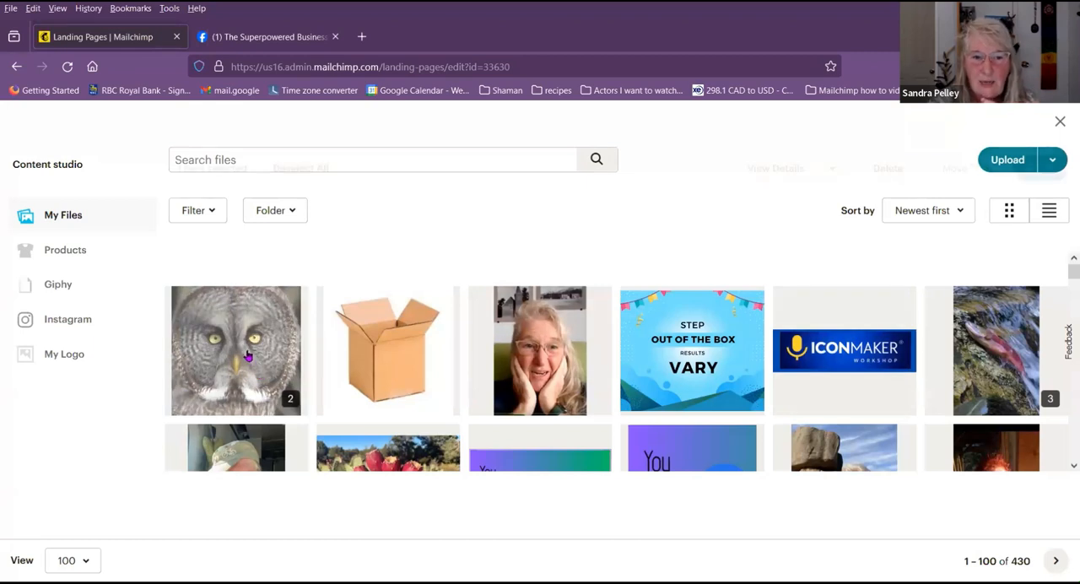
click(249, 358)
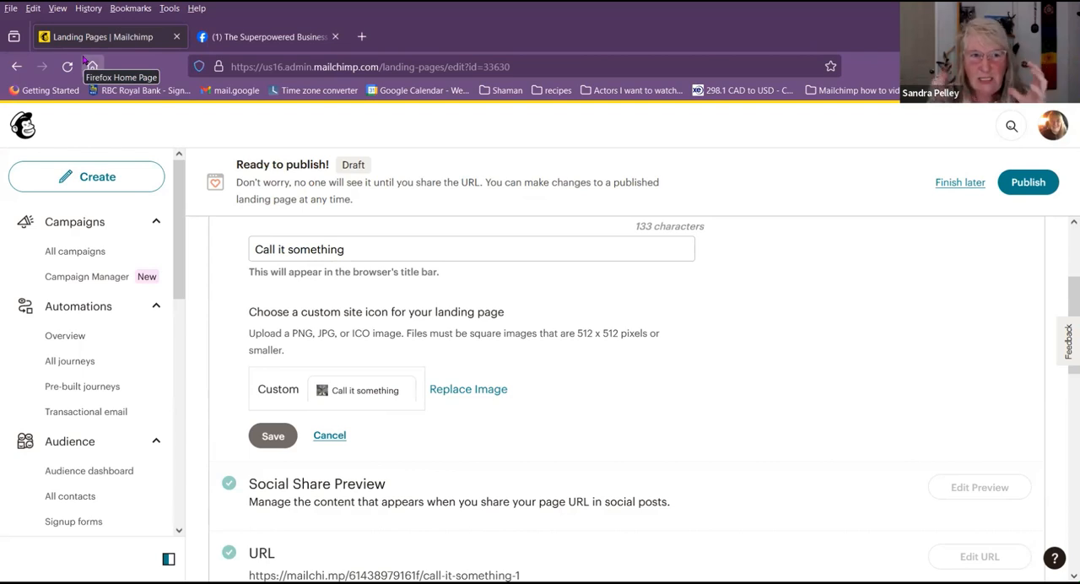
Step: Replace the site icon with the multicolored gear logo from the second page of files and save the title and icon settings
click(452, 391)
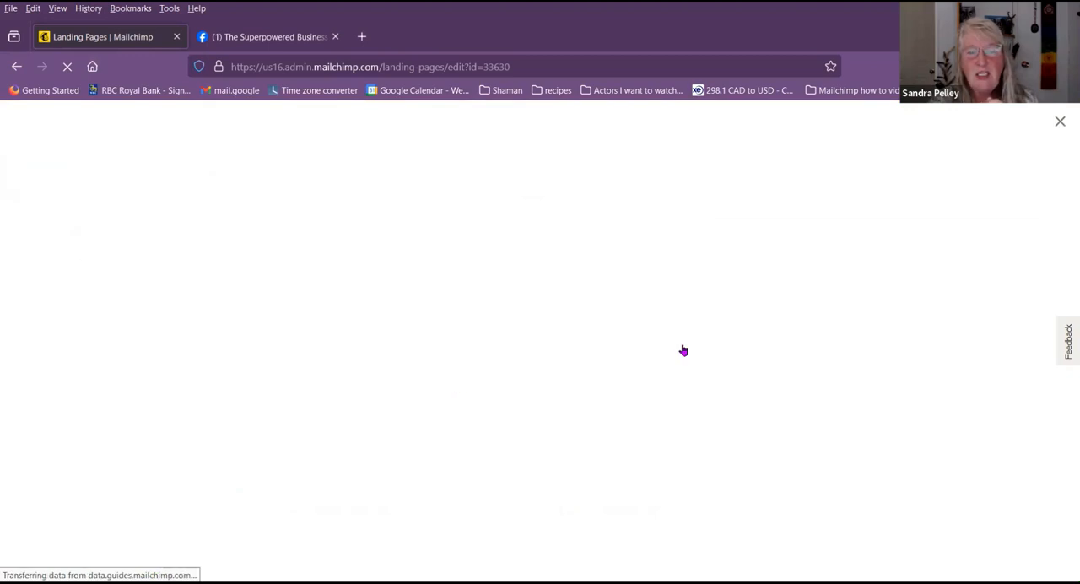
scroll(771, 313, down, 5)
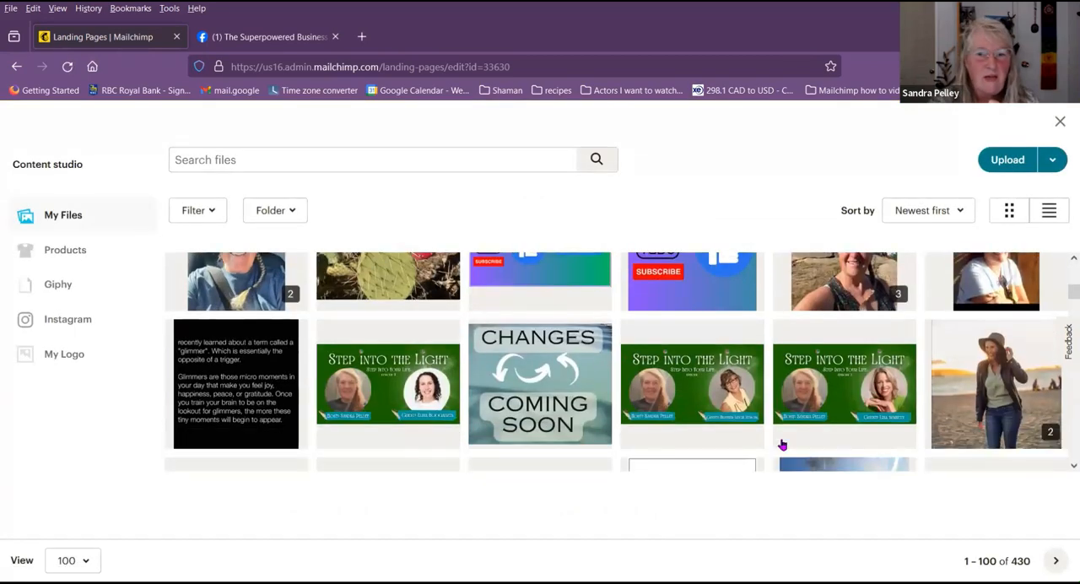
scroll(785, 413, down, 20)
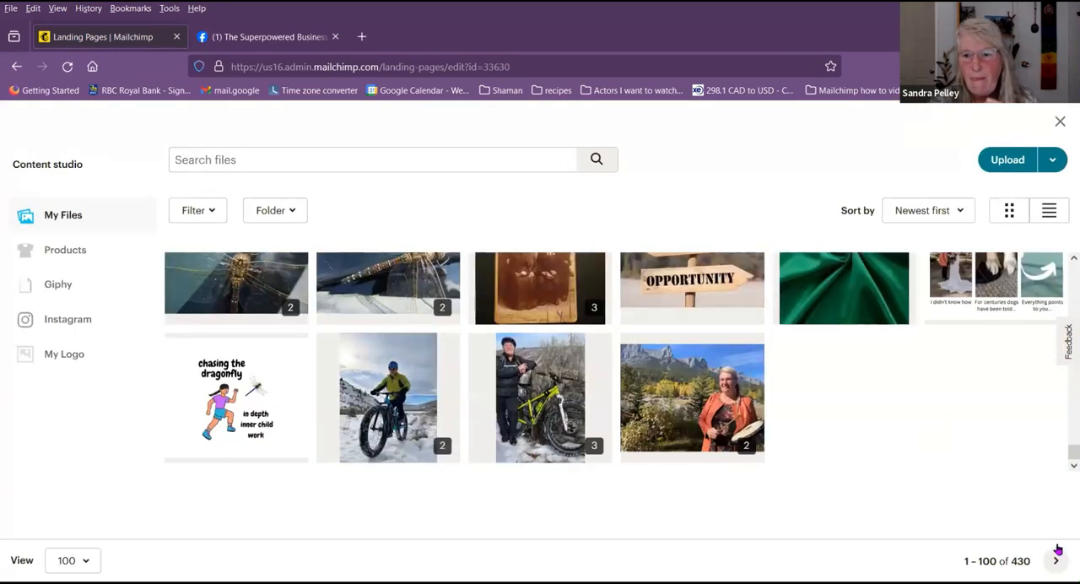
click(1049, 559)
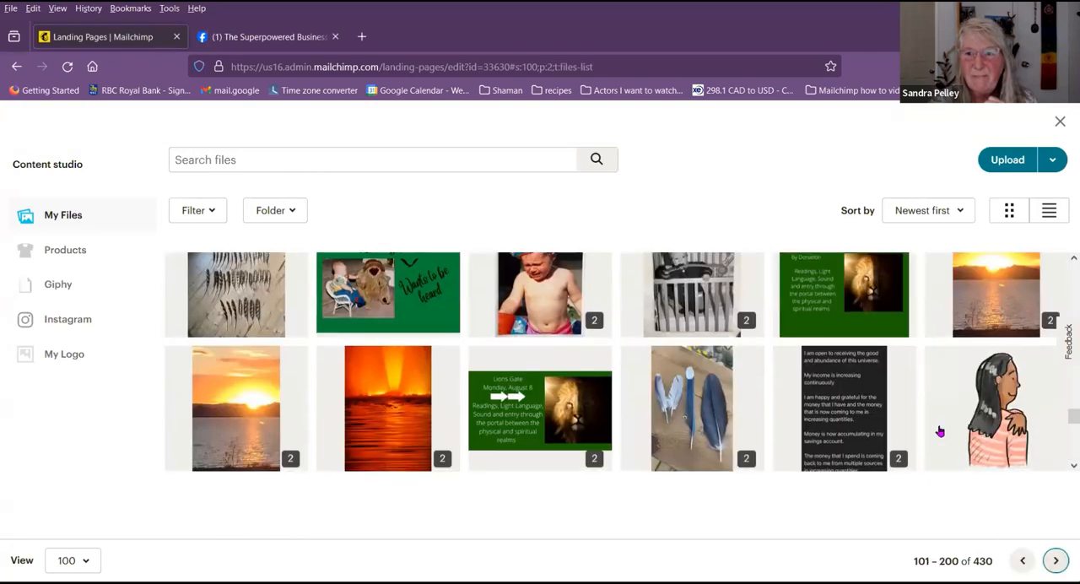
scroll(939, 431, up, 15)
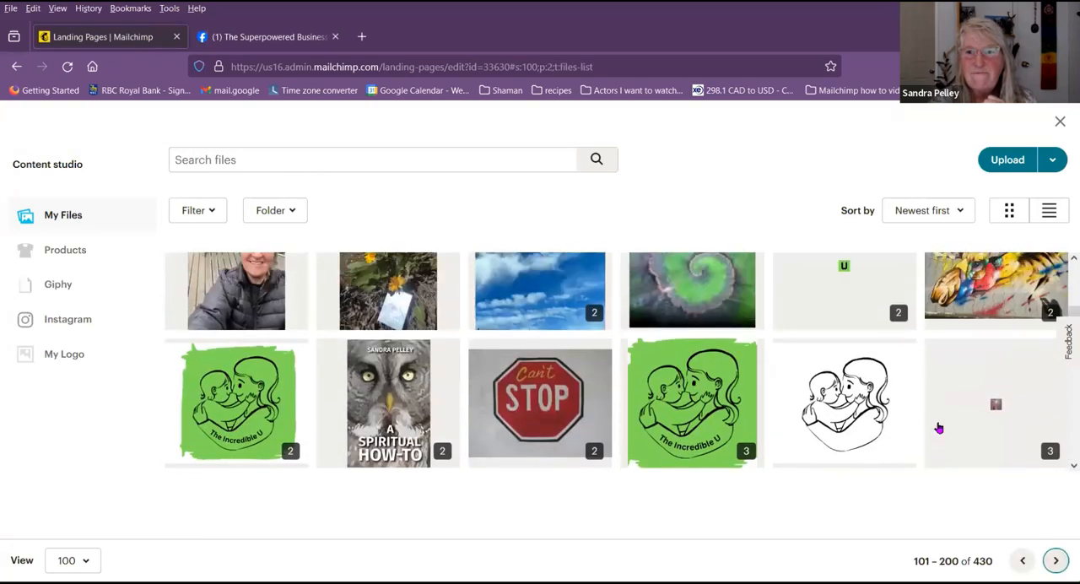
scroll(939, 426, up, 4)
click(938, 420)
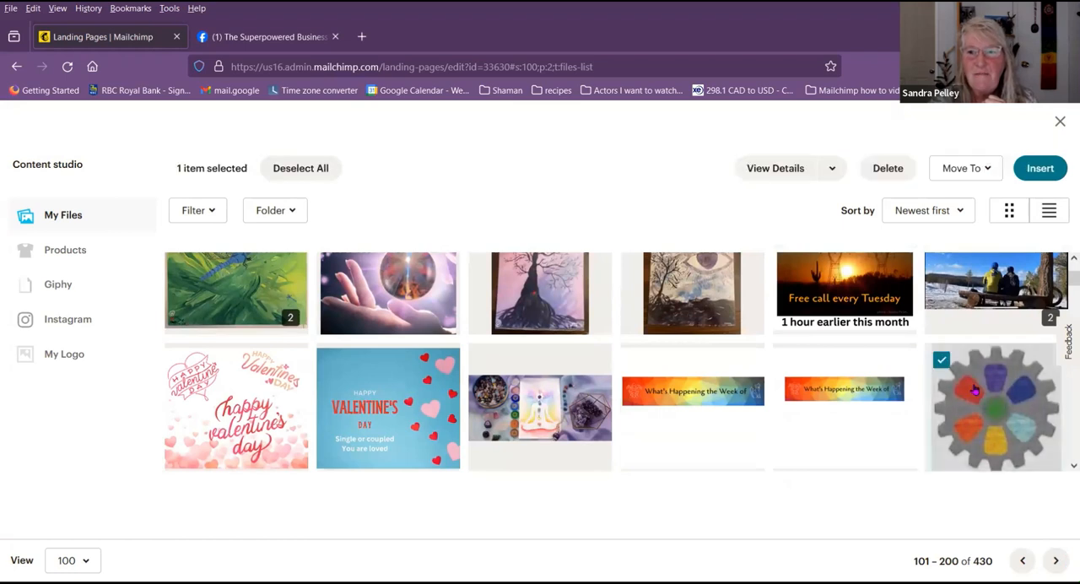
click(1037, 166)
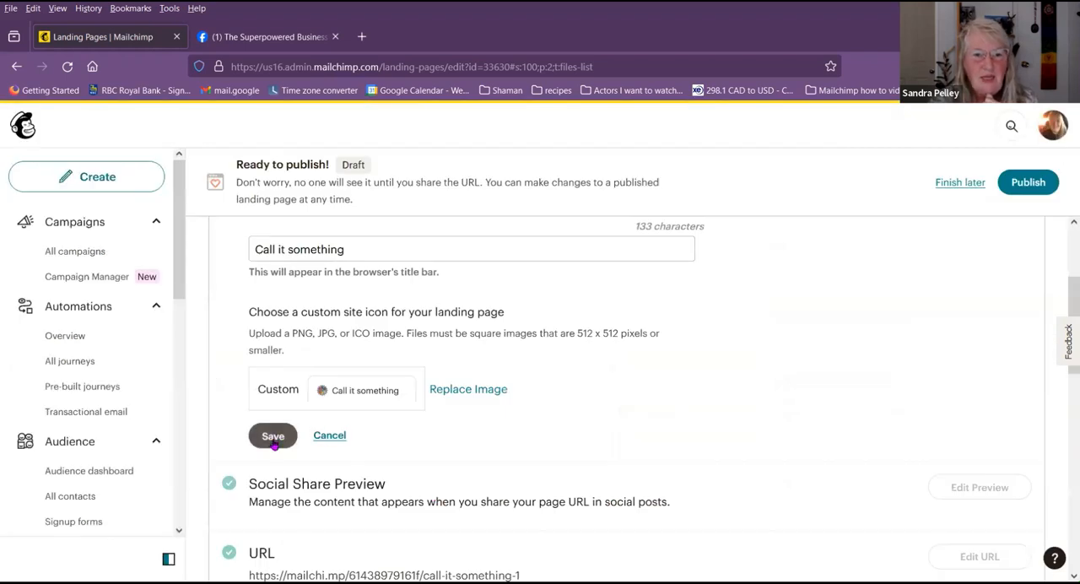
click(273, 437)
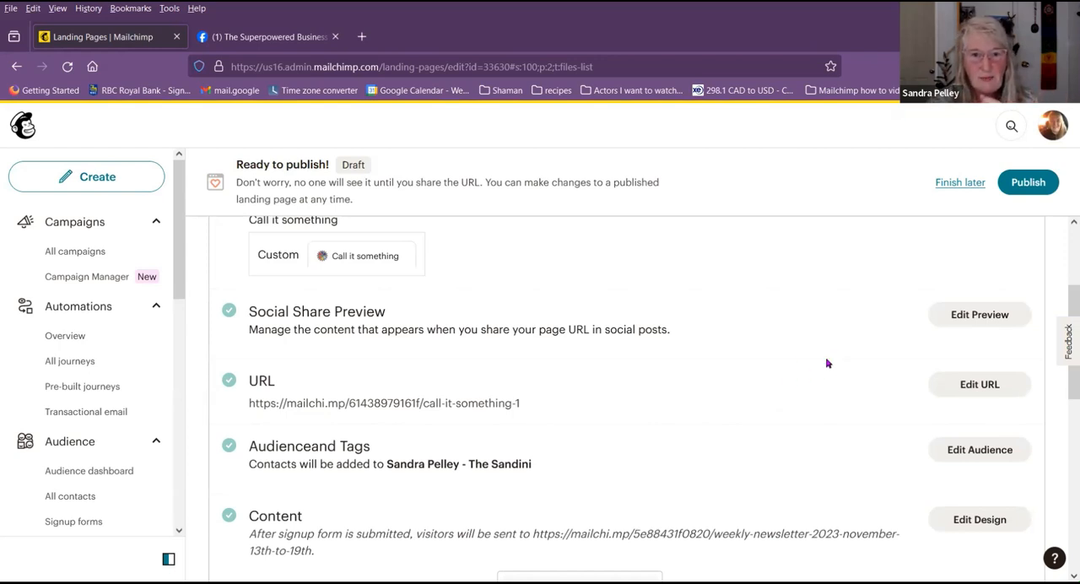
Step: Replace the social share preview image with the larger rainbow What's Happening the Week of banner and save the preview settings
click(979, 315)
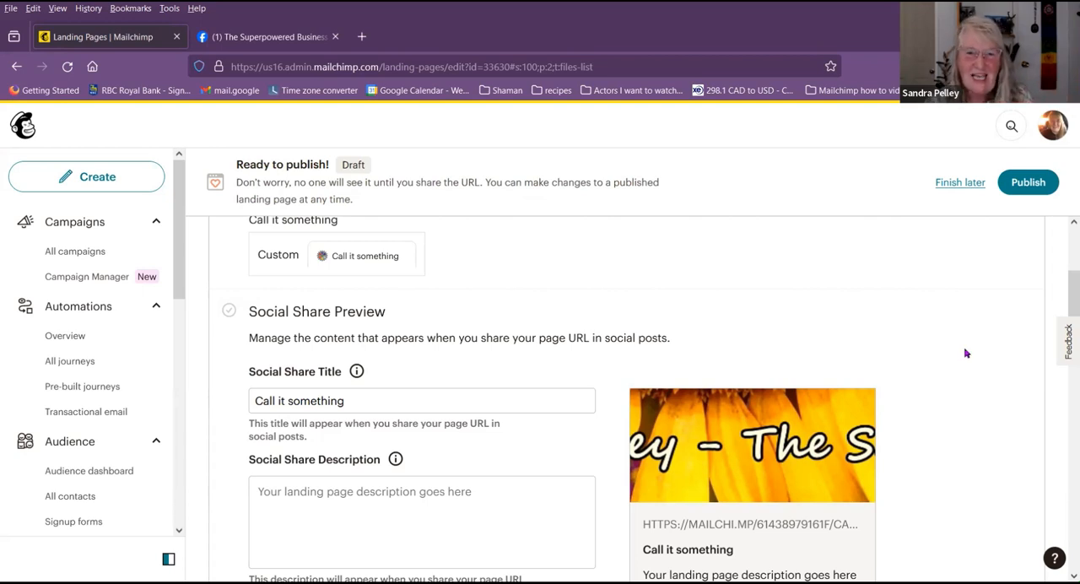
scroll(950, 399, down, 3)
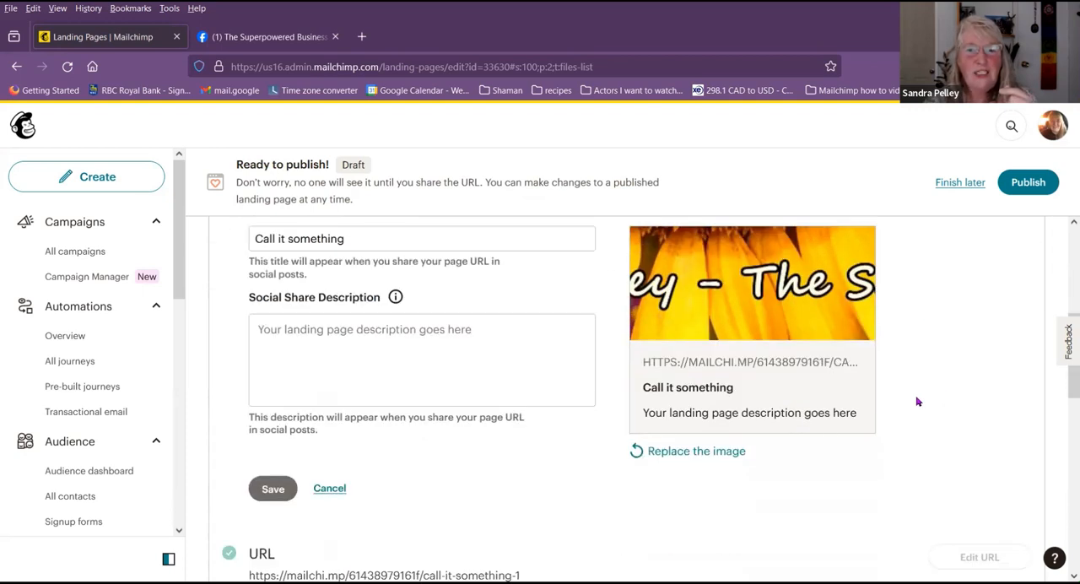
click(718, 452)
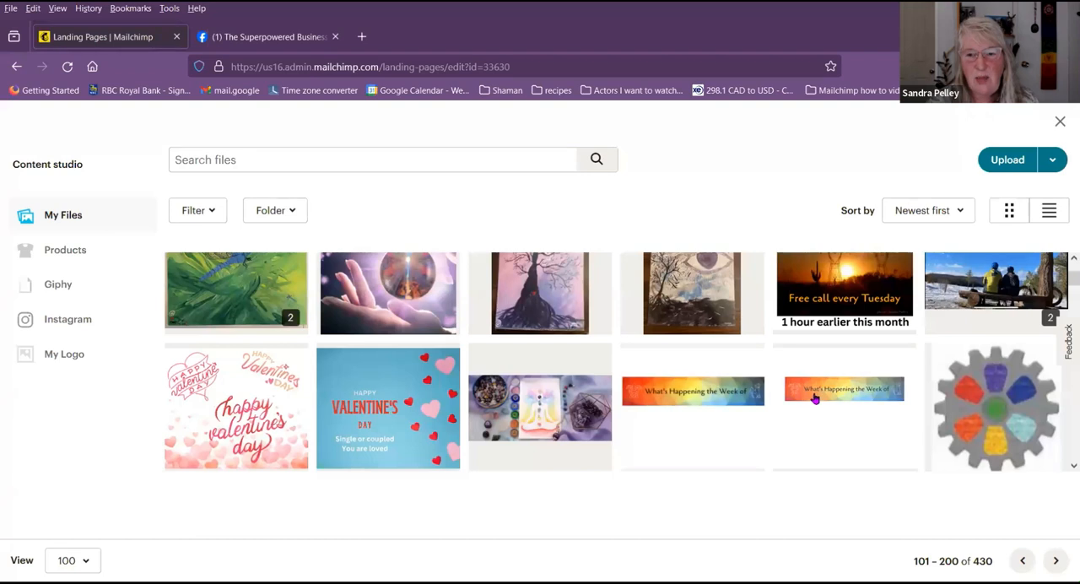
double_click(700, 402)
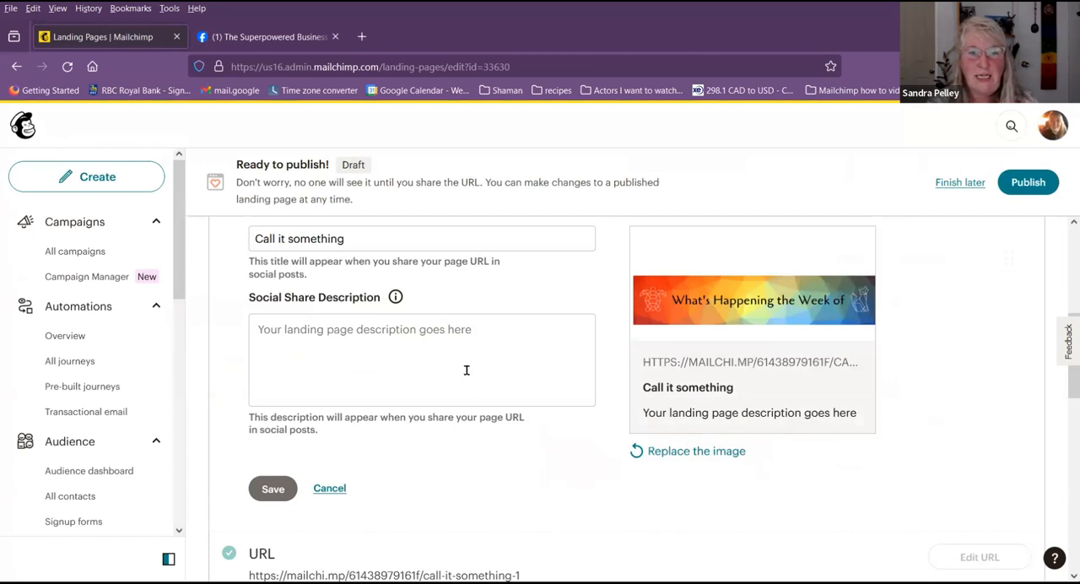
click(490, 335)
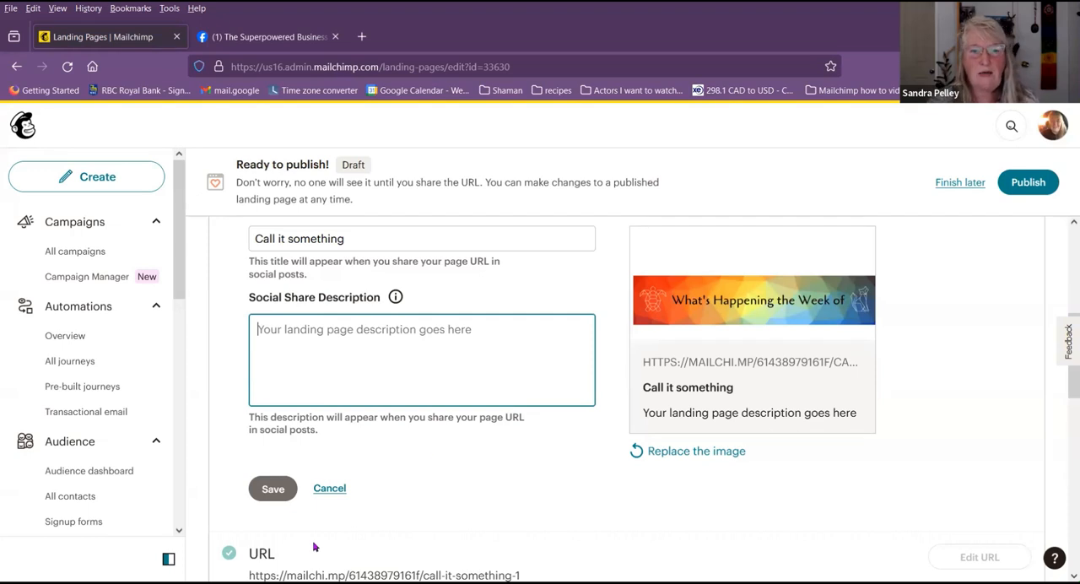
click(271, 491)
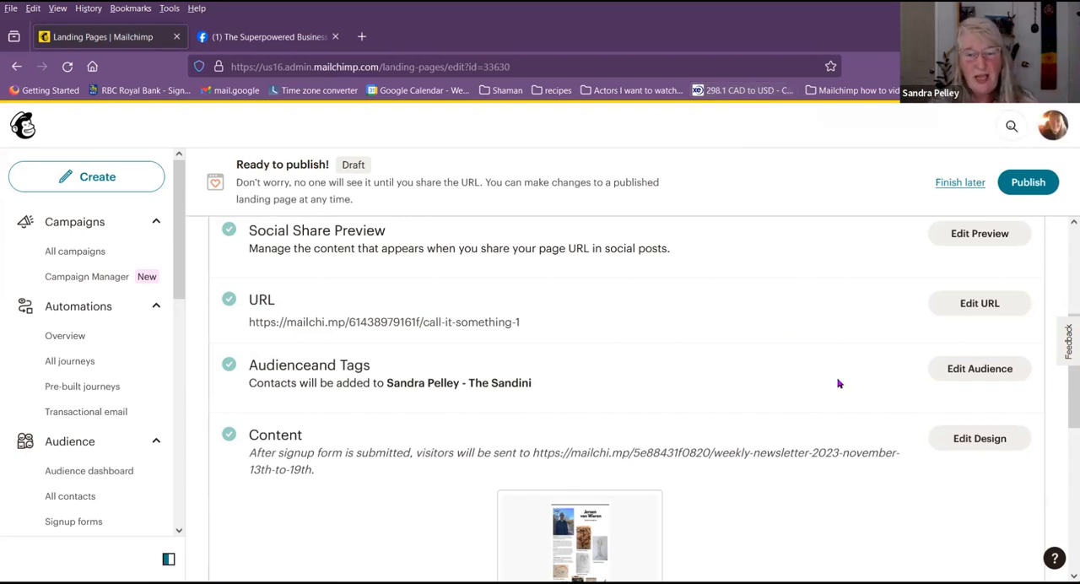
Step: Open the landing page's audience and tags settings and check the audience choices
click(982, 372)
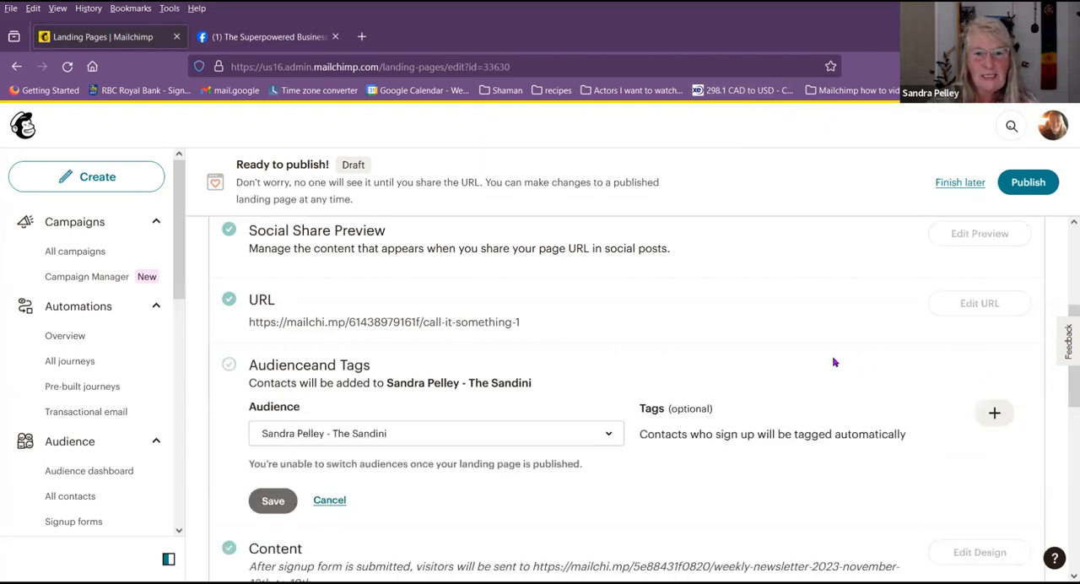
click(509, 439)
click(524, 436)
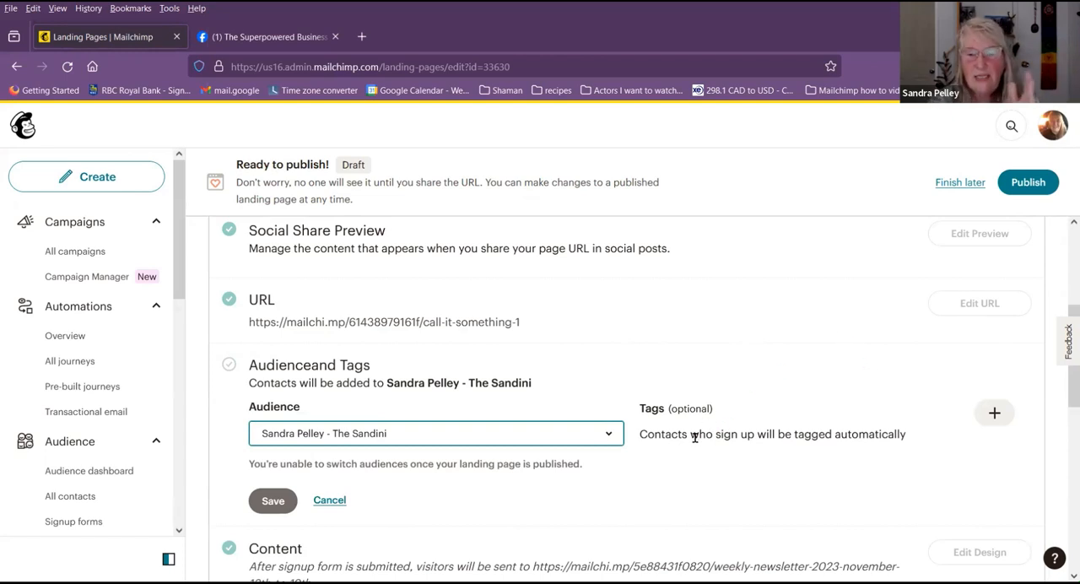
Step: Create a new tag named call it something and assign it to contacts who sign up on the landing page
click(995, 416)
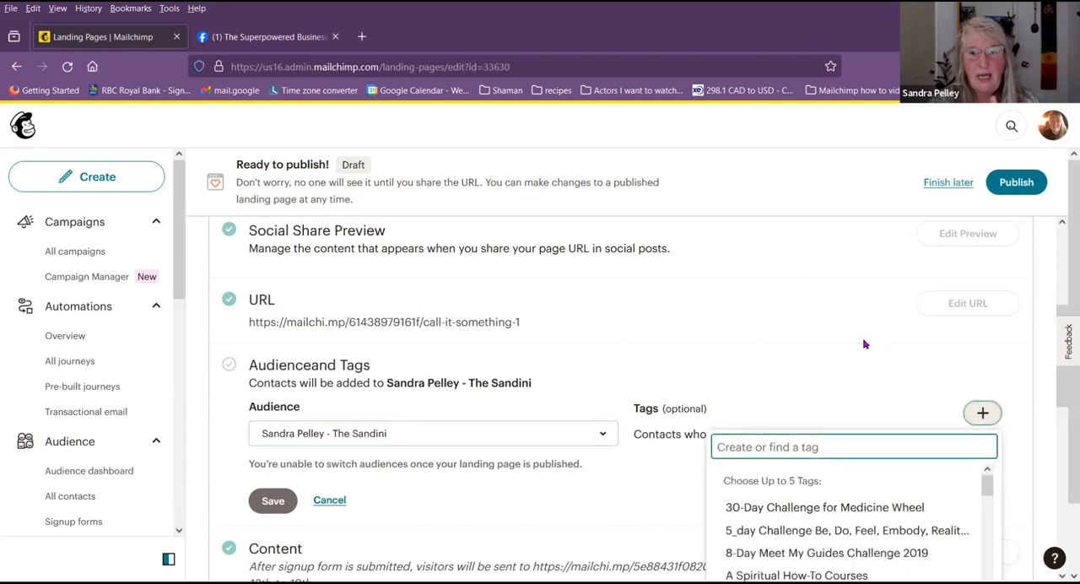
scroll(863, 343, down, 2)
scroll(941, 347, down, 3)
scroll(942, 346, down, 10)
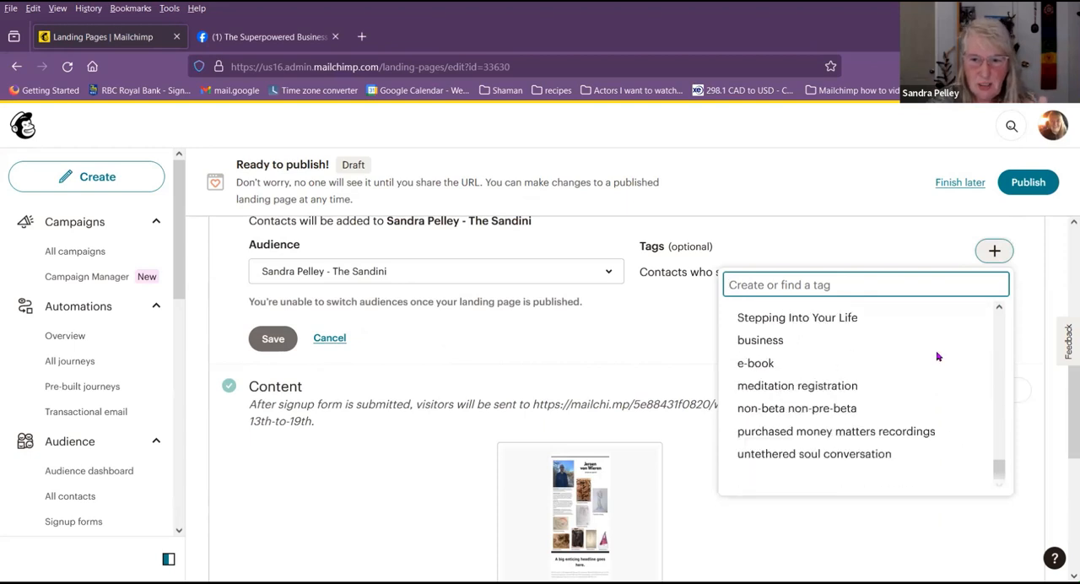
scroll(917, 365, up, 13)
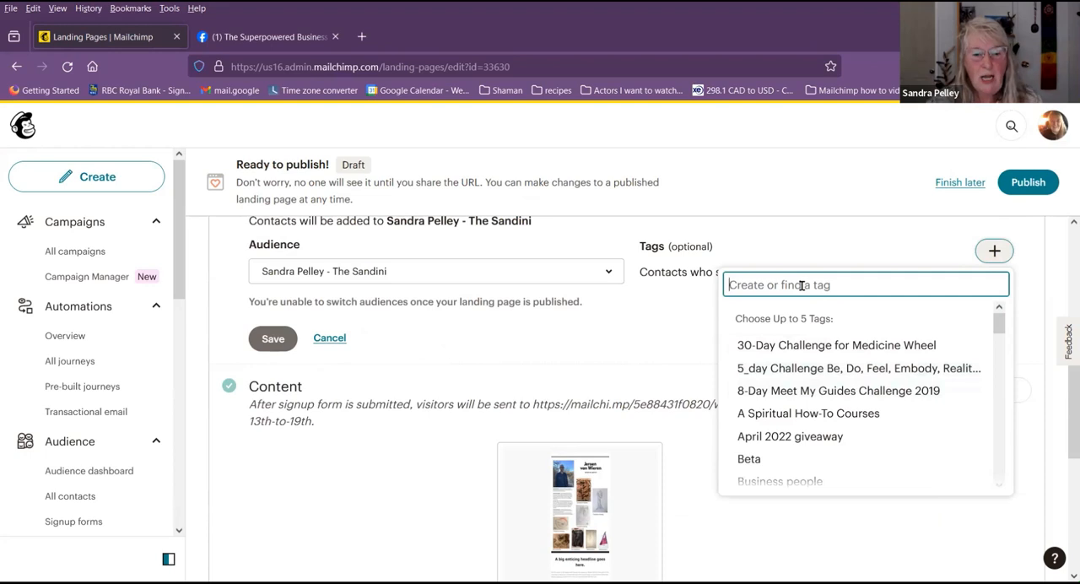
text(call it )
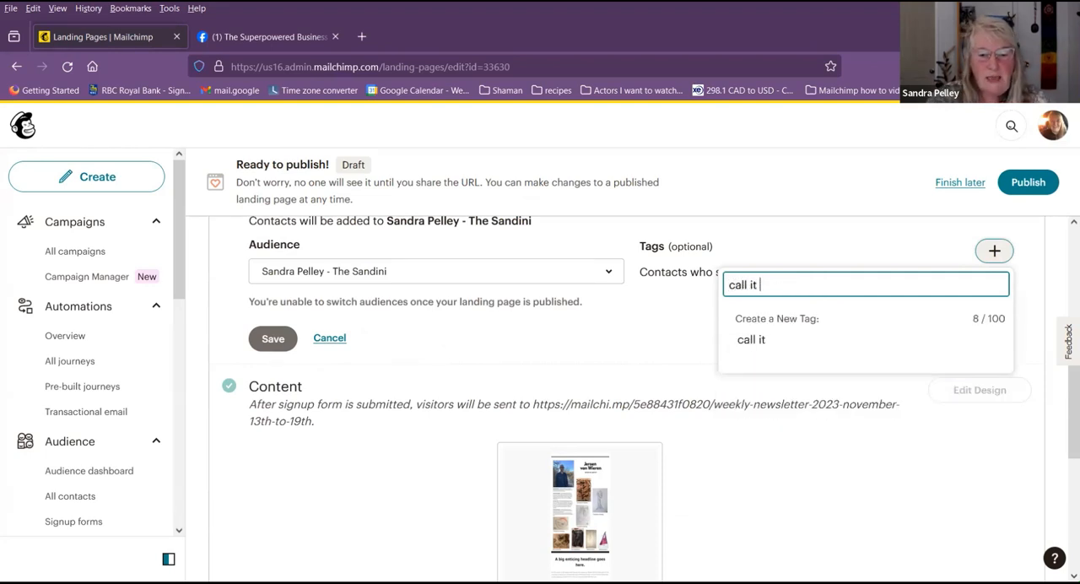
text(something)
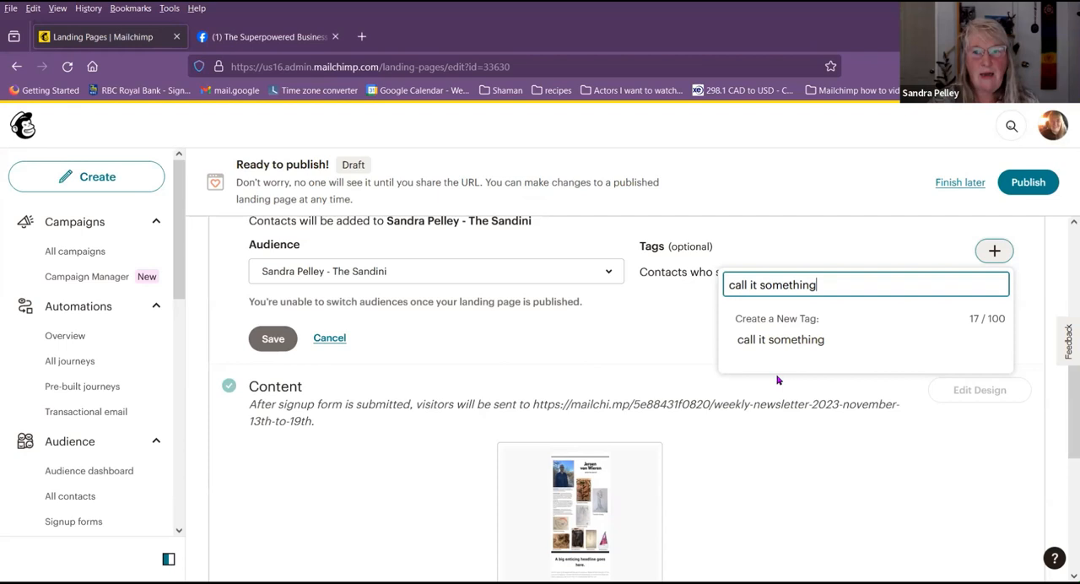
click(781, 341)
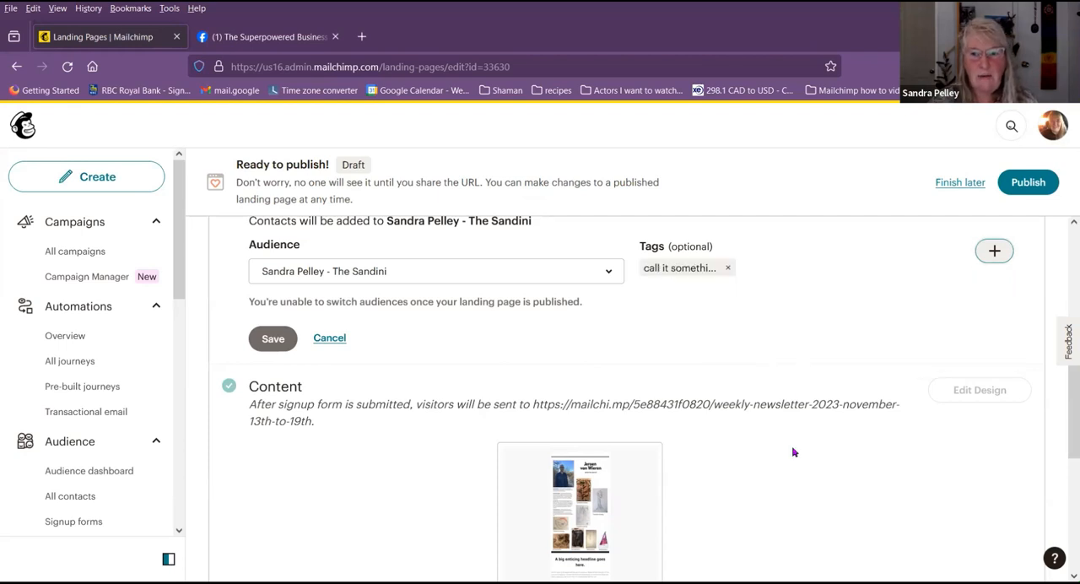
Step: Check the list of selectable tags and save the landing page's audience and tags settings
click(997, 251)
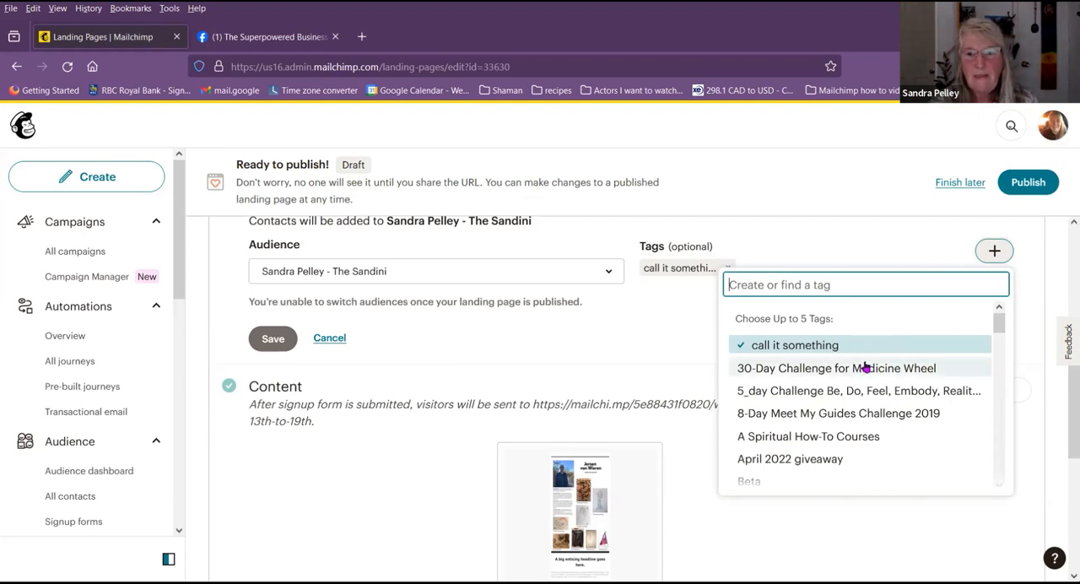
scroll(865, 367, down, 3)
scroll(863, 366, up, 3)
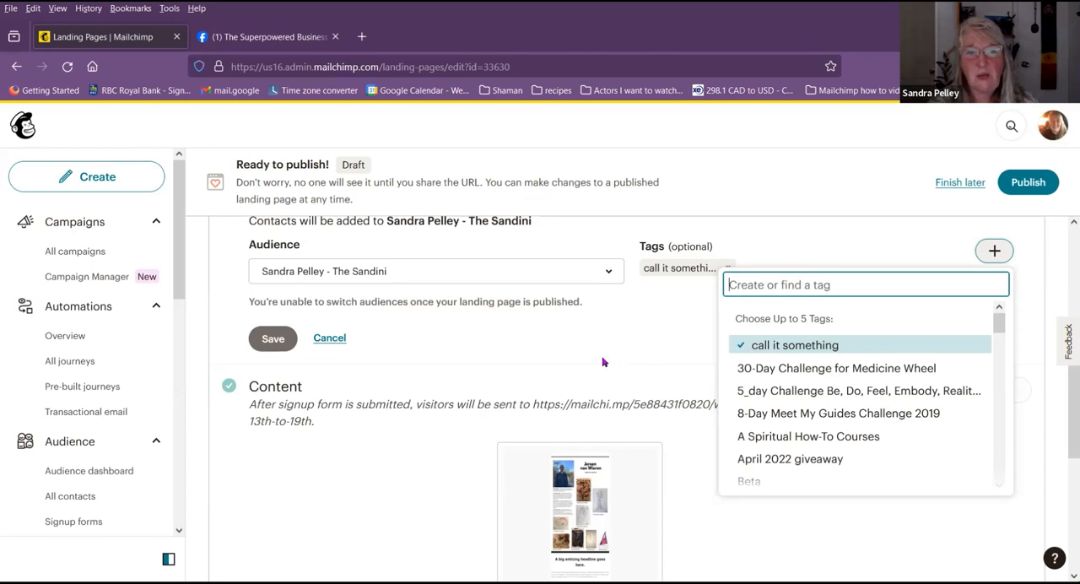
click(278, 338)
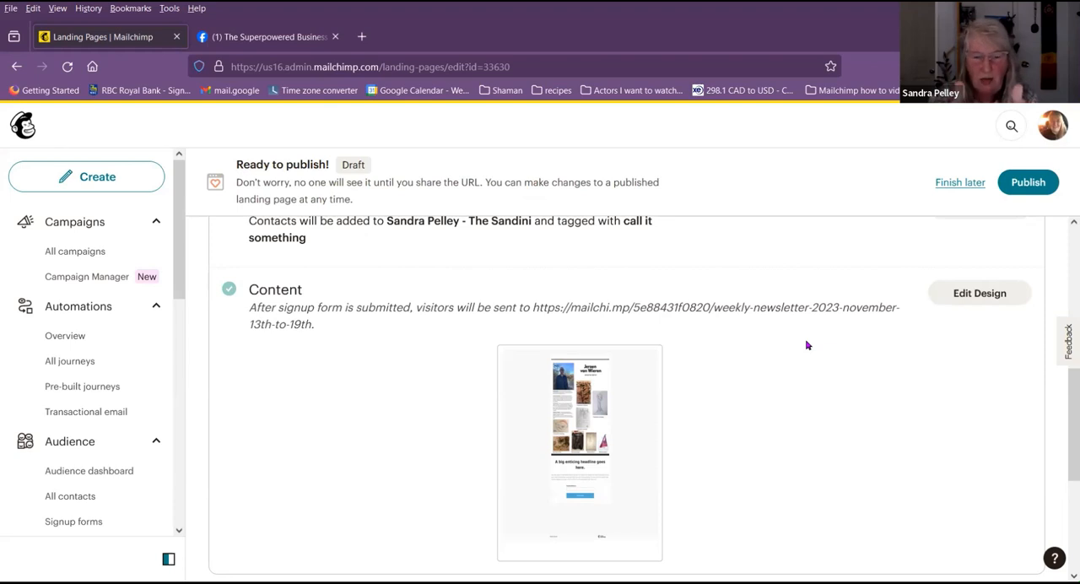
Step: Open the landing page's design, review its content, and open the signup form block's content settings down to the button options
click(973, 295)
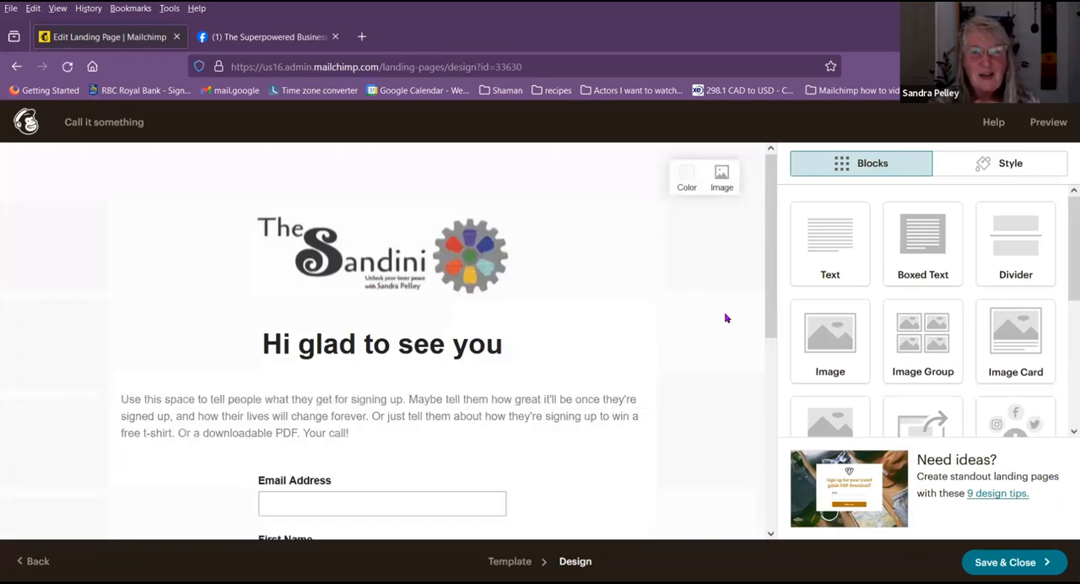
scroll(653, 338, down, 1)
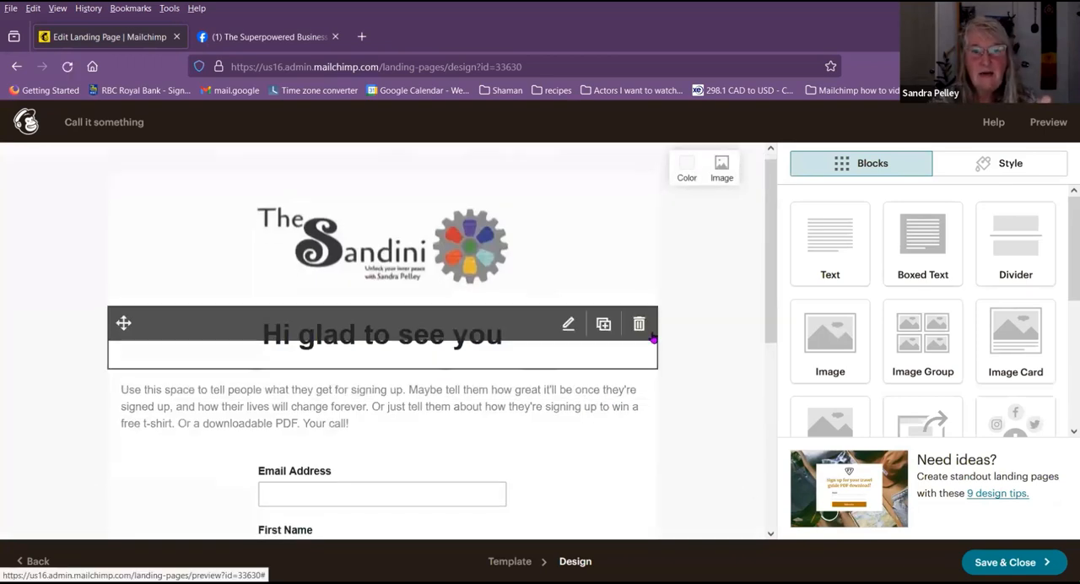
scroll(654, 338, down, 5)
scroll(580, 348, up, 1)
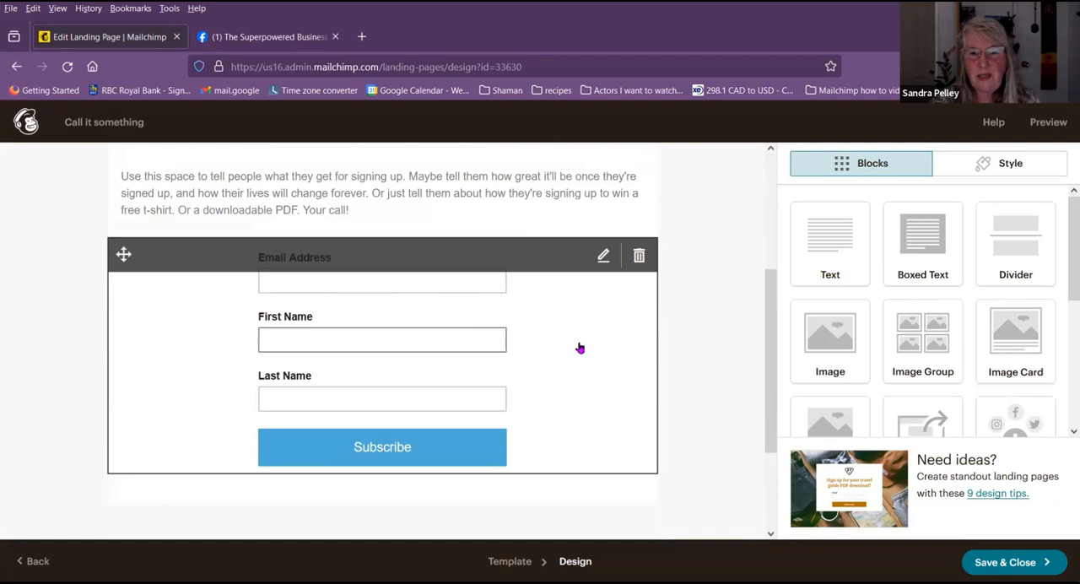
scroll(580, 348, up, 5)
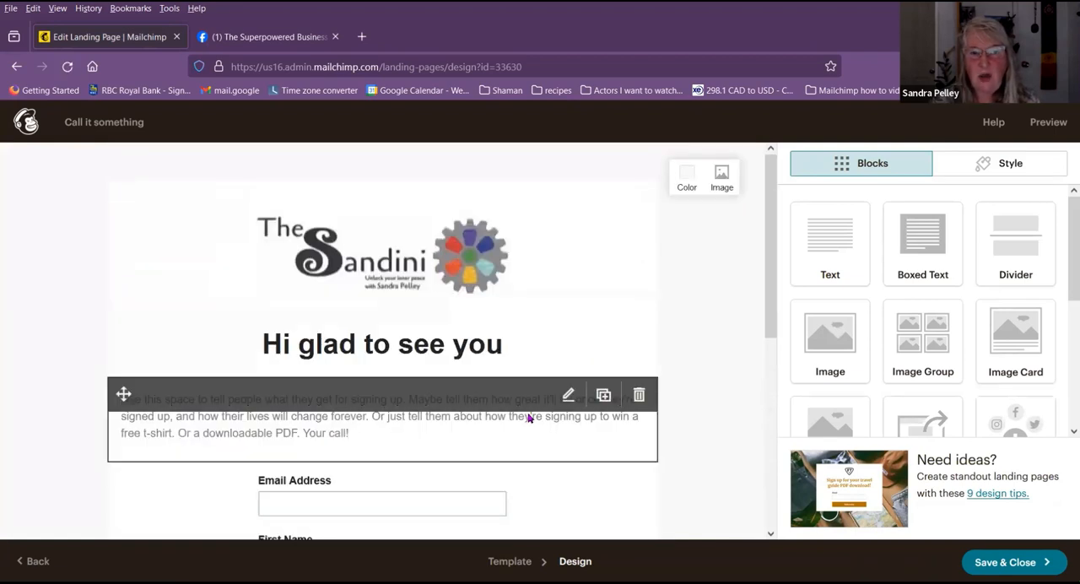
scroll(546, 354, down, 4)
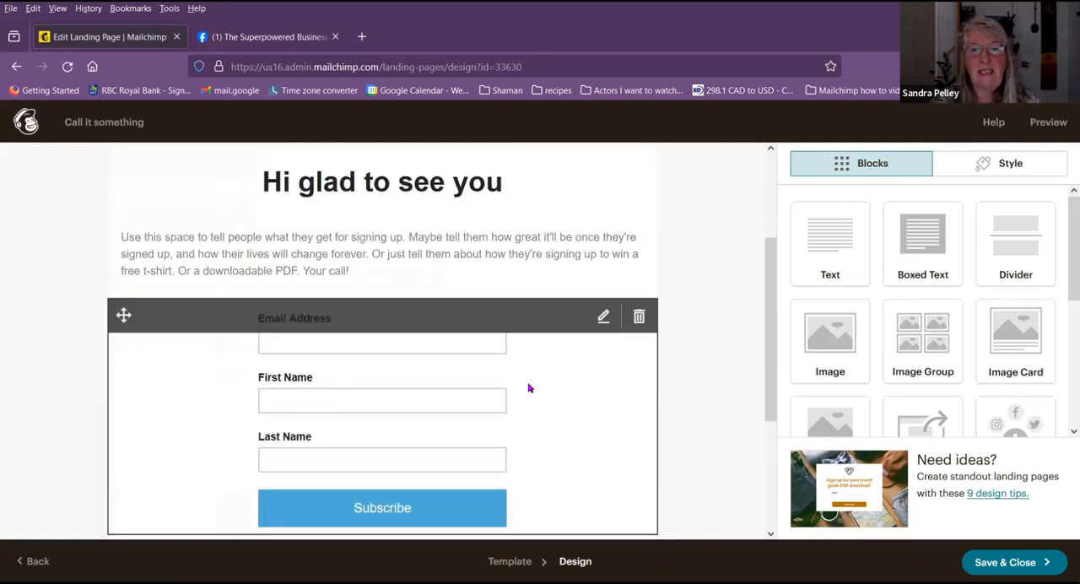
click(603, 317)
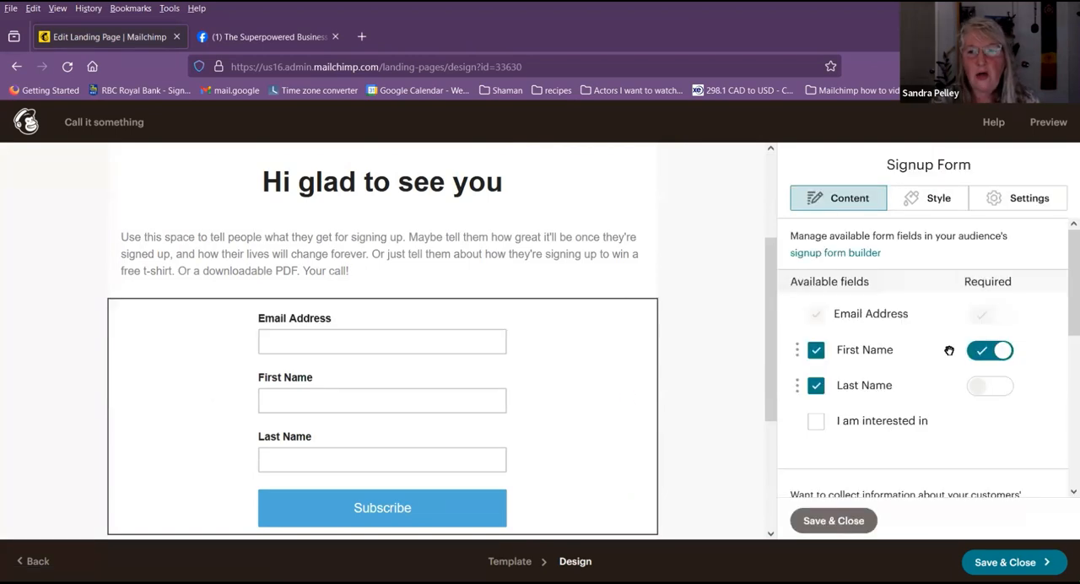
scroll(937, 355, down, 4)
scroll(928, 389, down, 2)
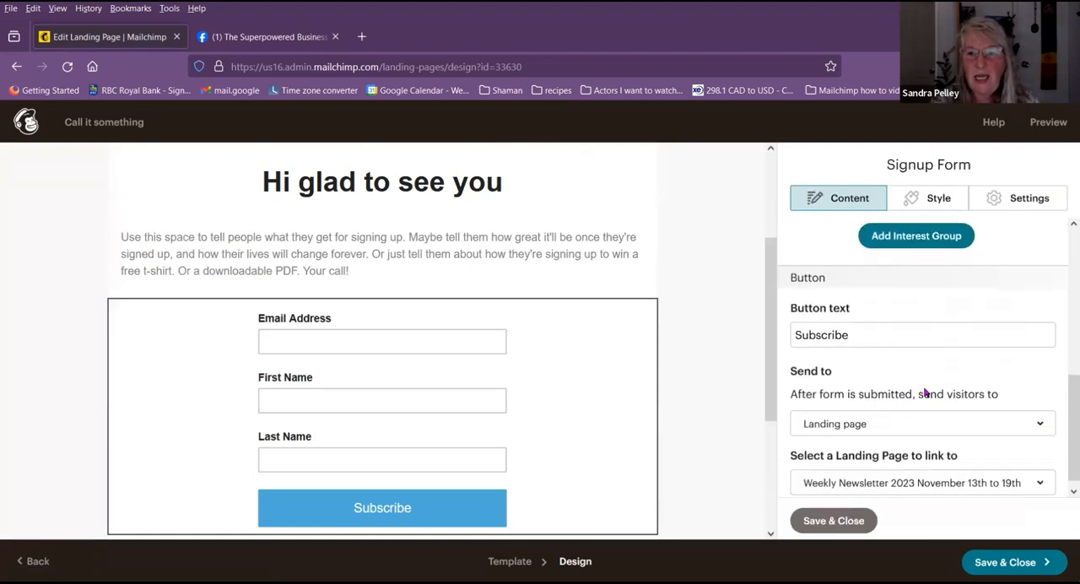
Step: Try the confirmation message as the signup form's destination, check its text, and return the destination to Landing page
click(906, 411)
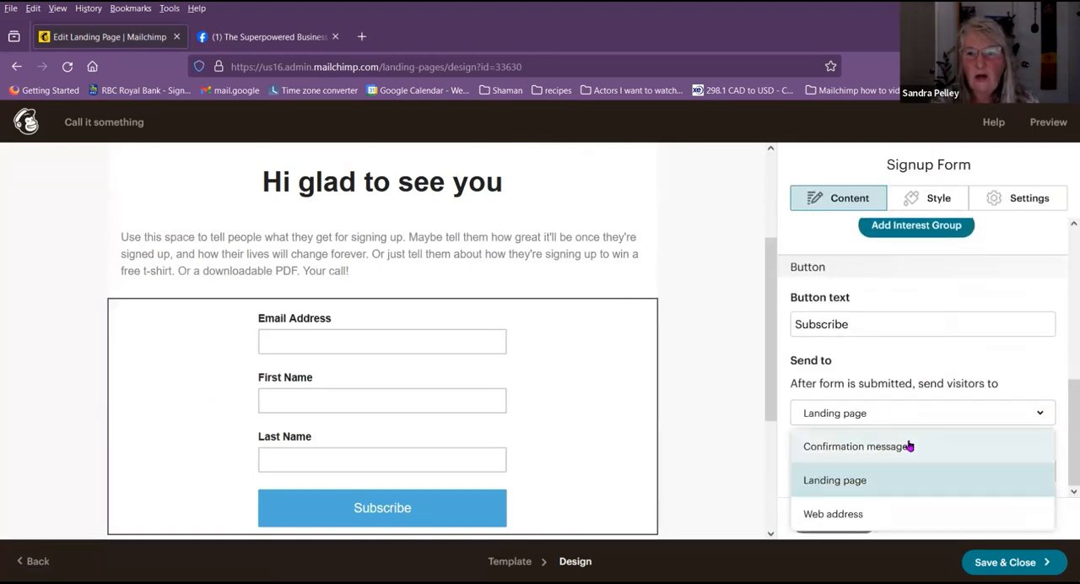
click(907, 445)
scroll(967, 405, down, 2)
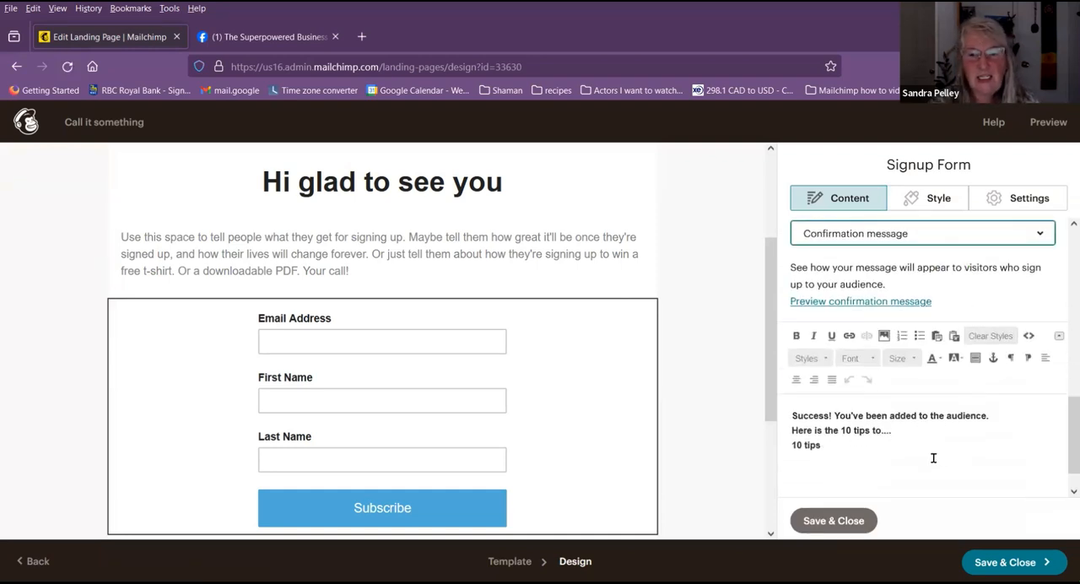
scroll(938, 452, up, 2)
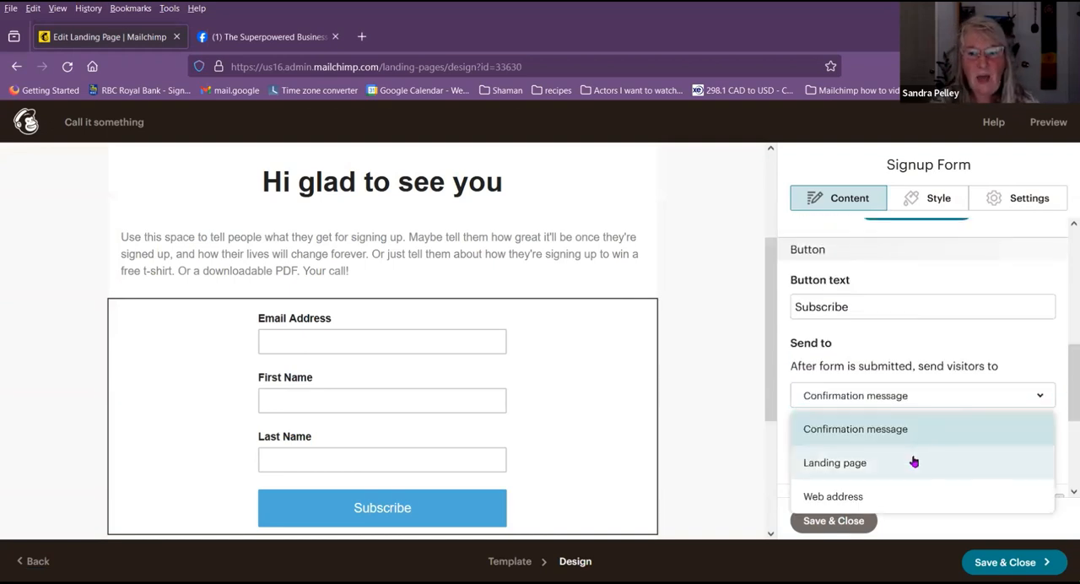
click(914, 461)
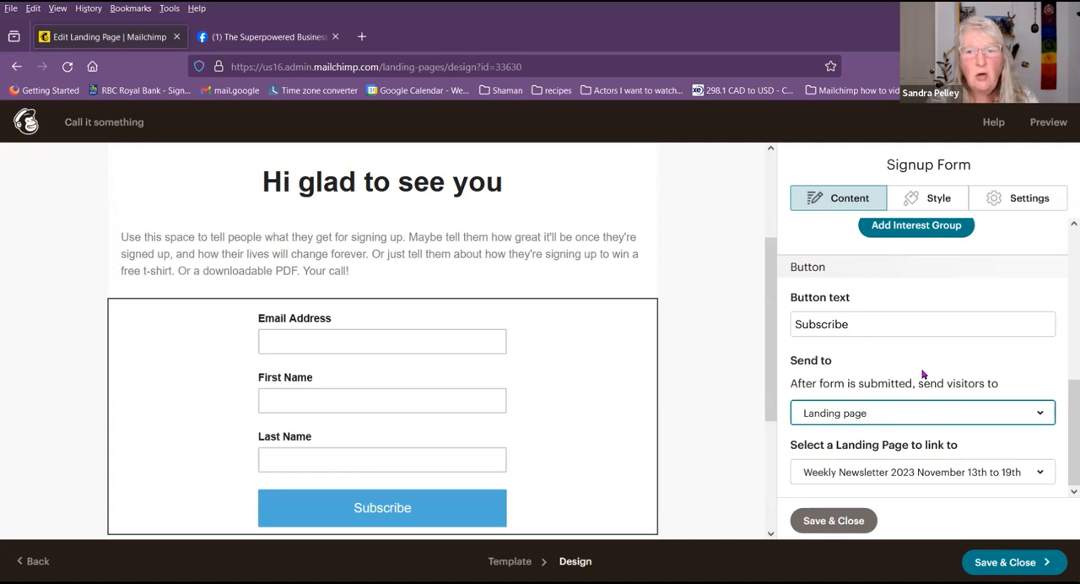
Step: Send visitors to the confirmation message after form submission, check the 10 tips text, and save and close the form and design
click(941, 414)
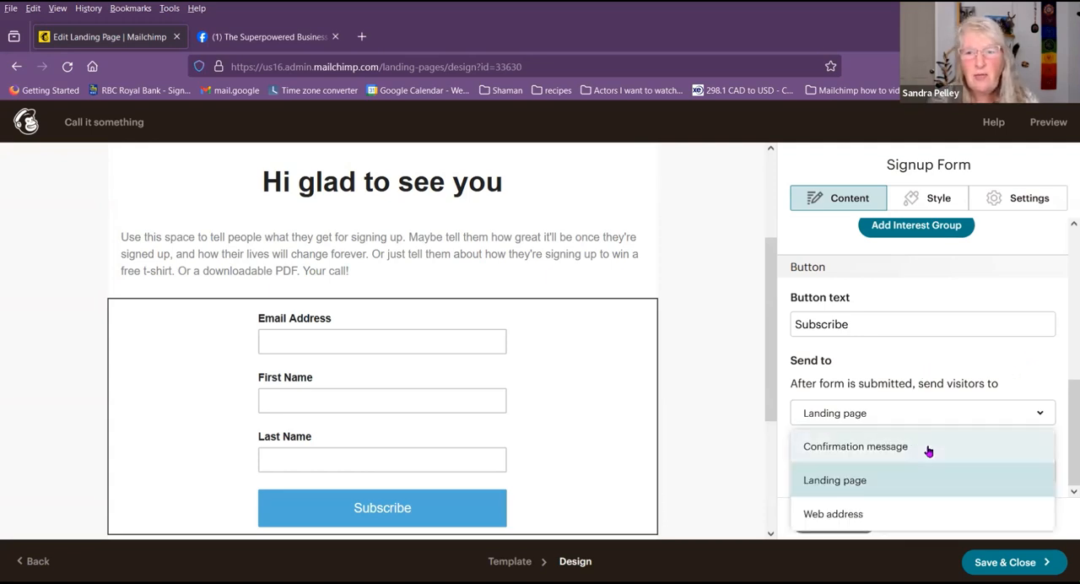
click(925, 445)
drag(772, 386, 776, 393)
scroll(1045, 351, down, 1)
scroll(1045, 351, down, 2)
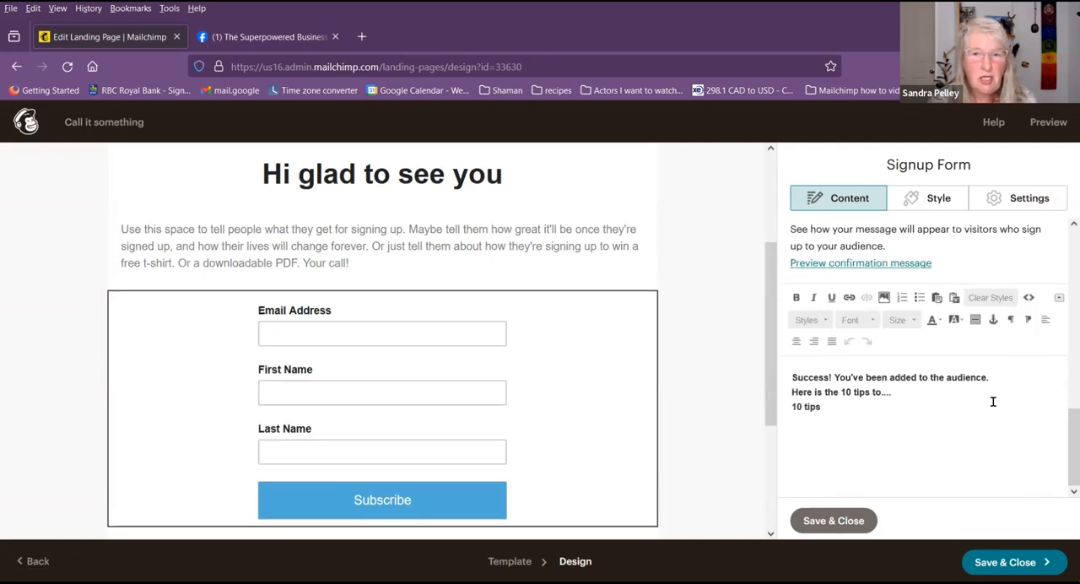
drag(825, 415, 790, 408)
click(853, 522)
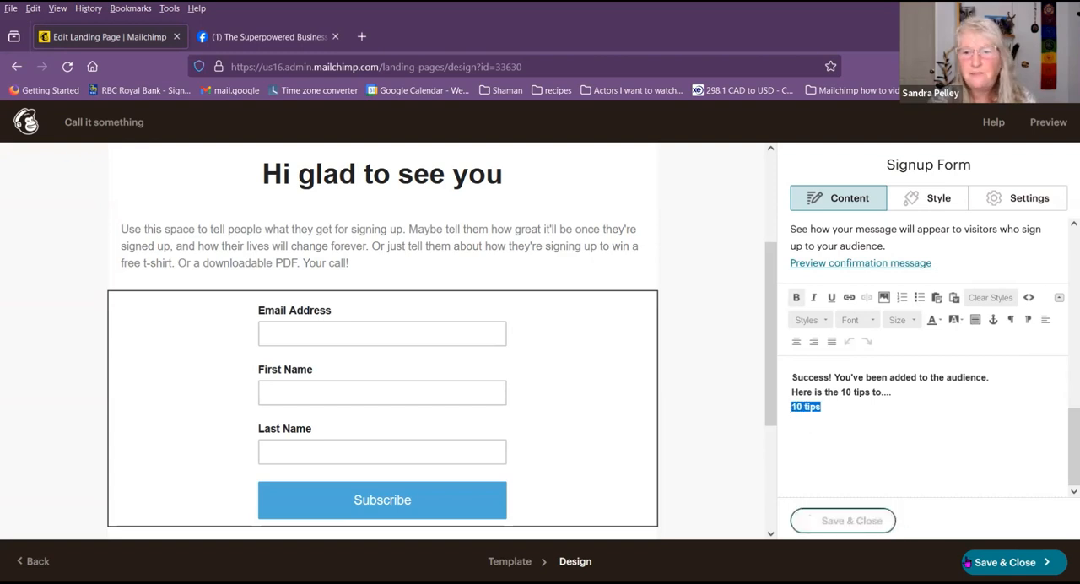
click(1013, 562)
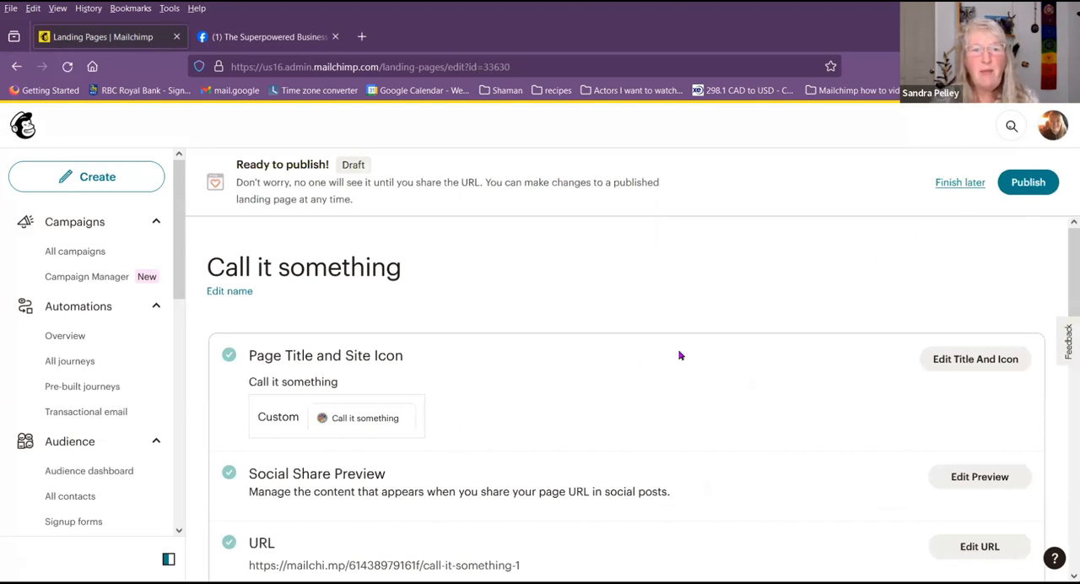
Step: Review the landing page checklist, publish the Call it something page, and copy its share link
scroll(681, 355, down, 10)
scroll(685, 355, down, 2)
scroll(687, 354, up, 10)
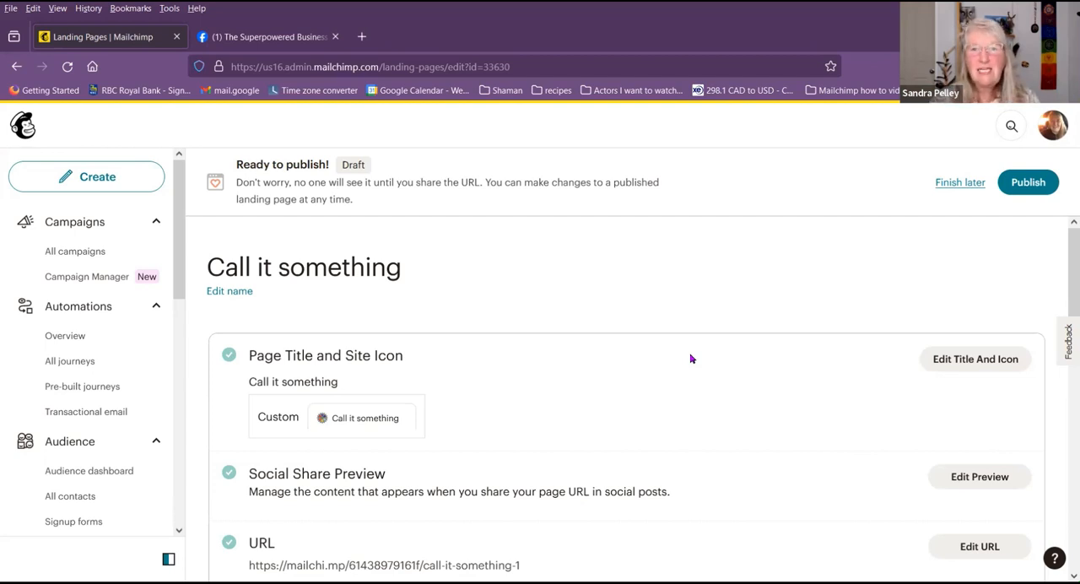
click(1013, 182)
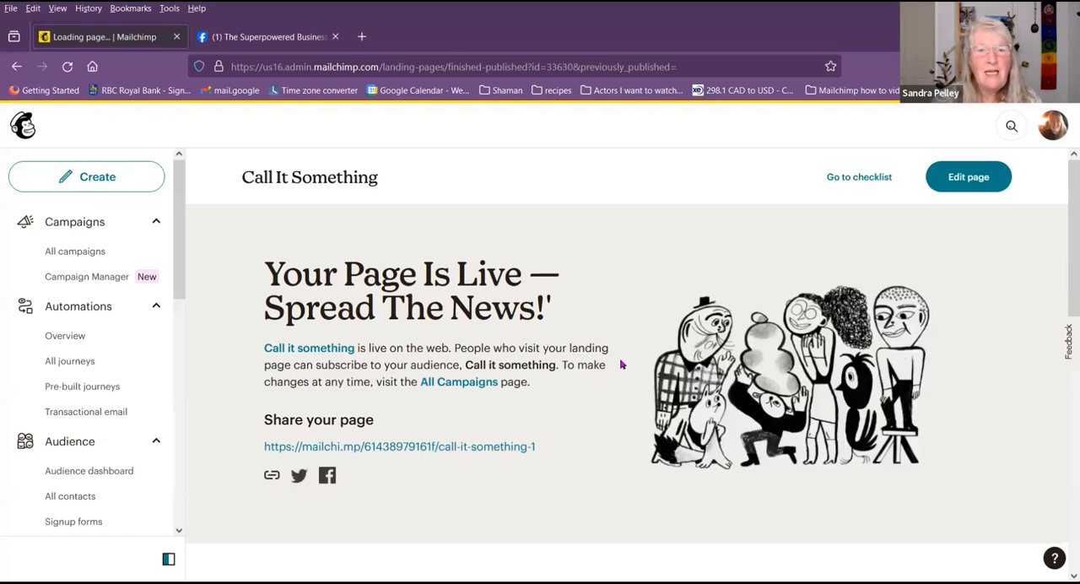
click(271, 477)
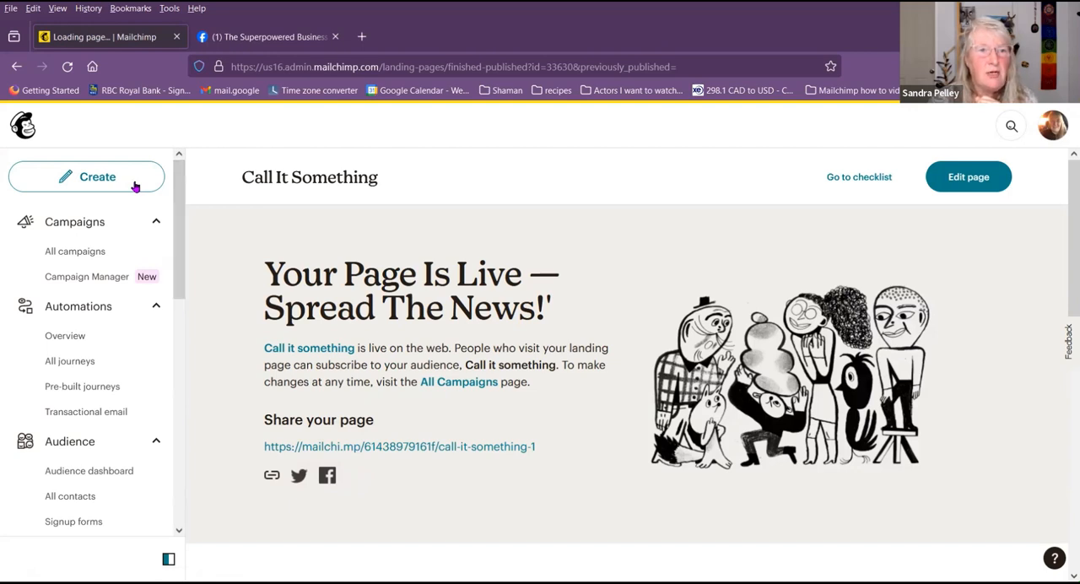
Step: Open the list of all campaigns and look over its entries, filters and folders
click(91, 254)
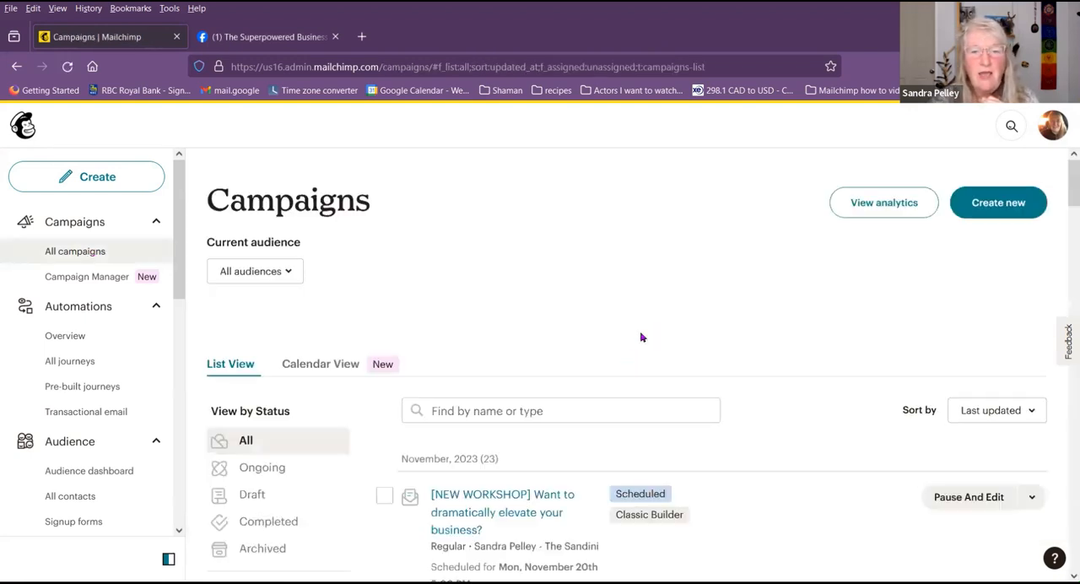
scroll(640, 346, down, 2)
scroll(694, 390, down, 2)
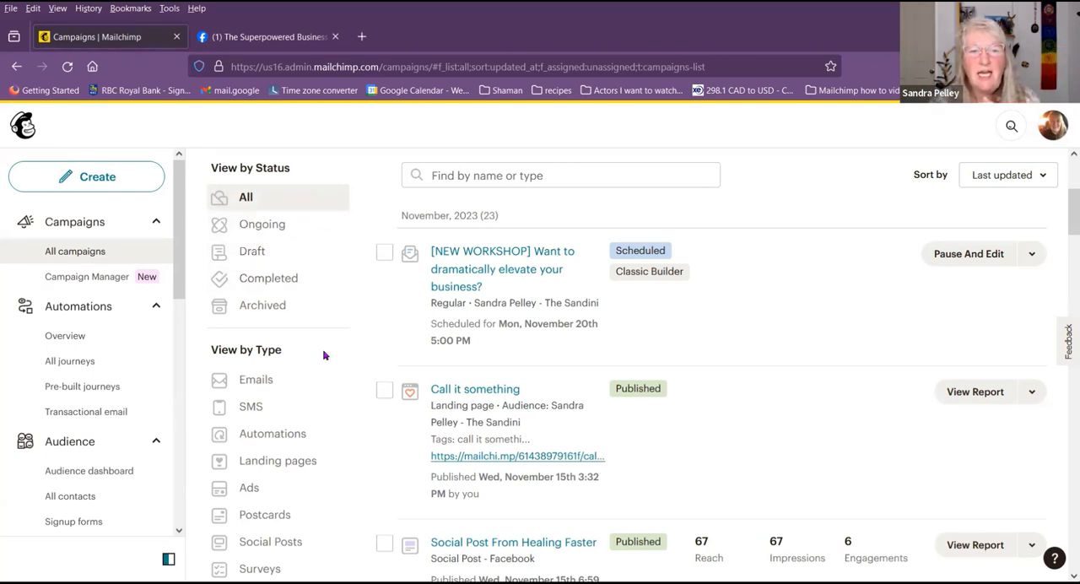
scroll(324, 356, down, 3)
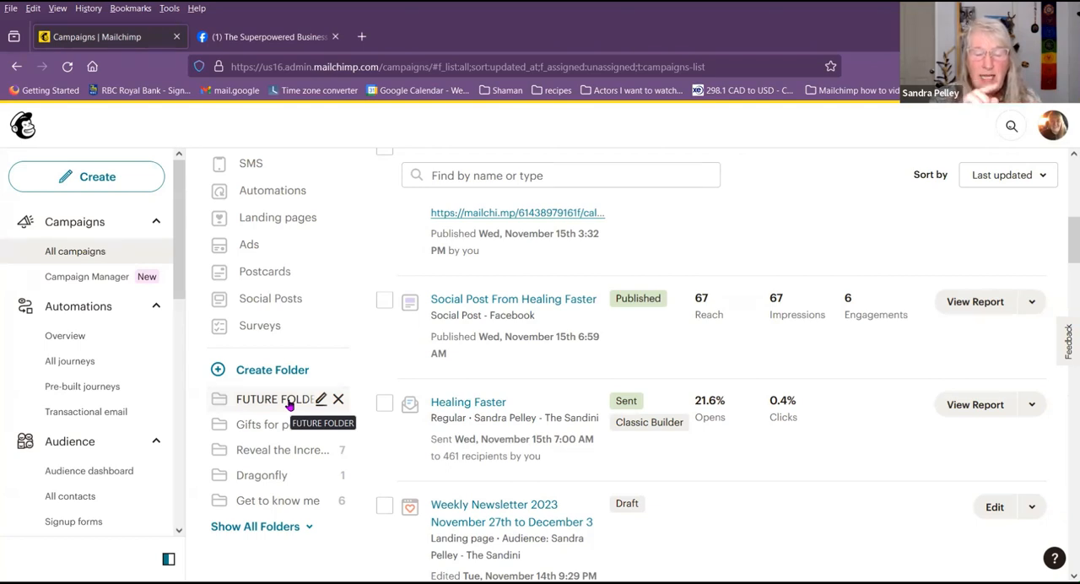
Step: Select the Healing Faster campaign, view the folders it can be moved to, and clear the selection
click(384, 409)
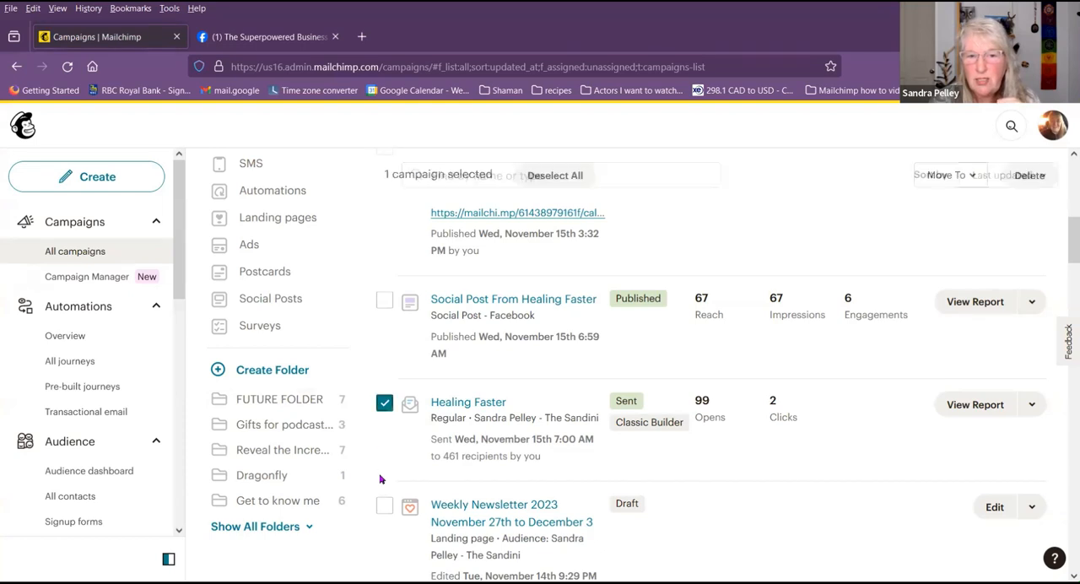
click(957, 176)
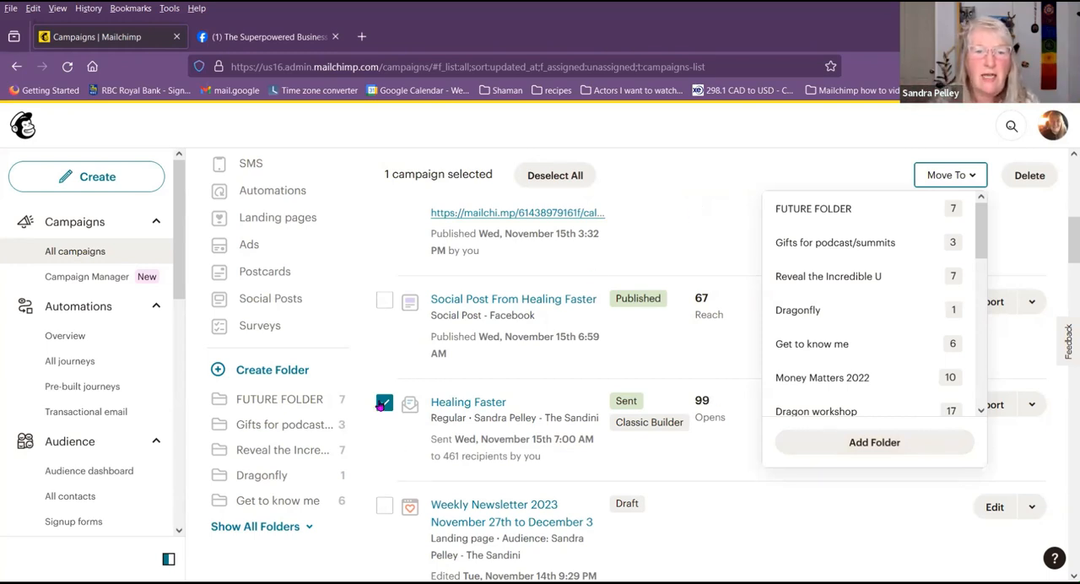
click(384, 404)
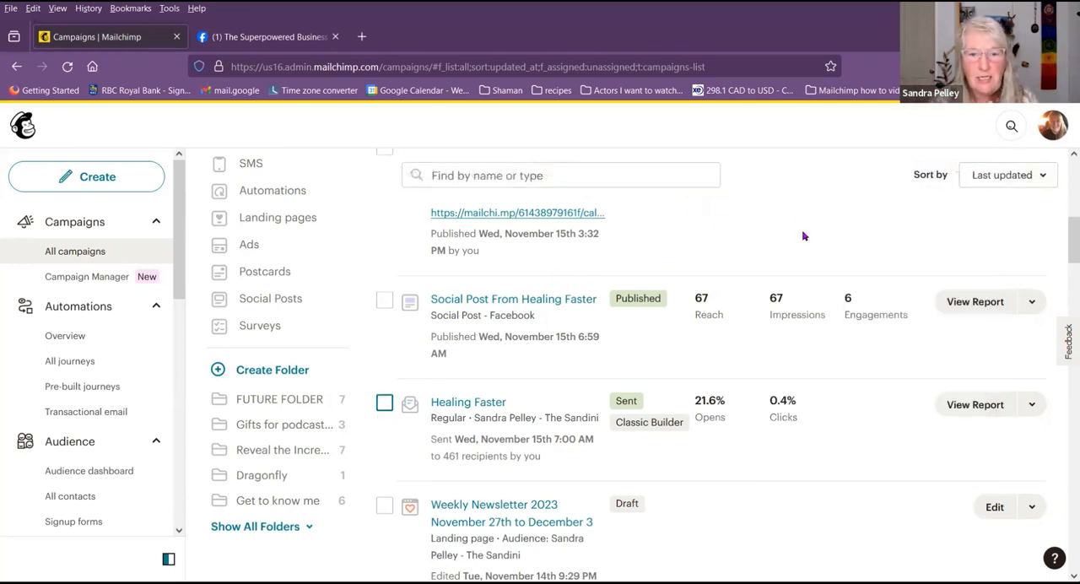
Step: Show the additional actions available for the published Call it something landing page
scroll(802, 237, up, 2)
scroll(796, 234, up, 3)
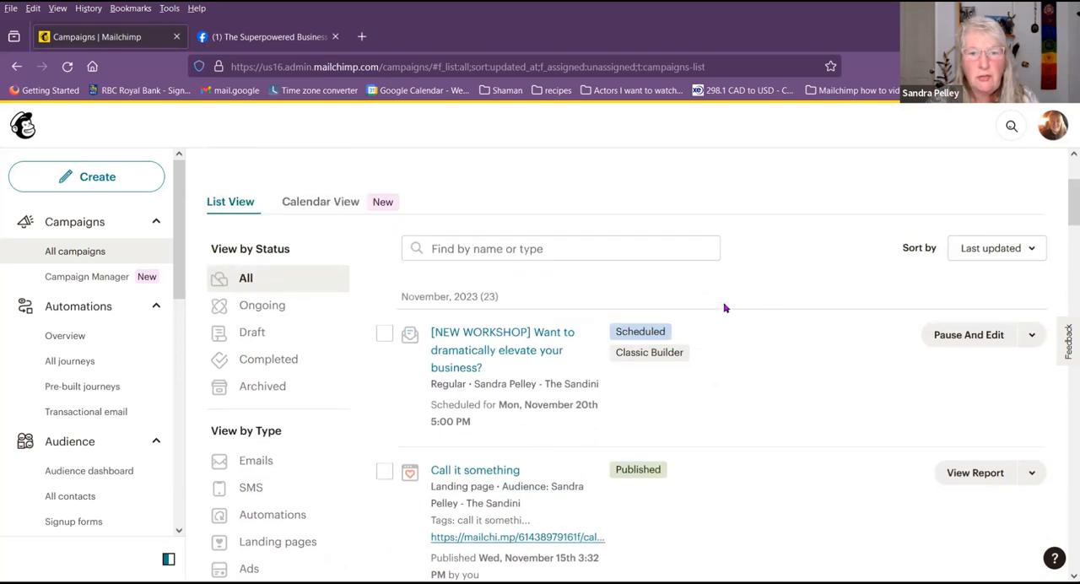
scroll(723, 306, down, 2)
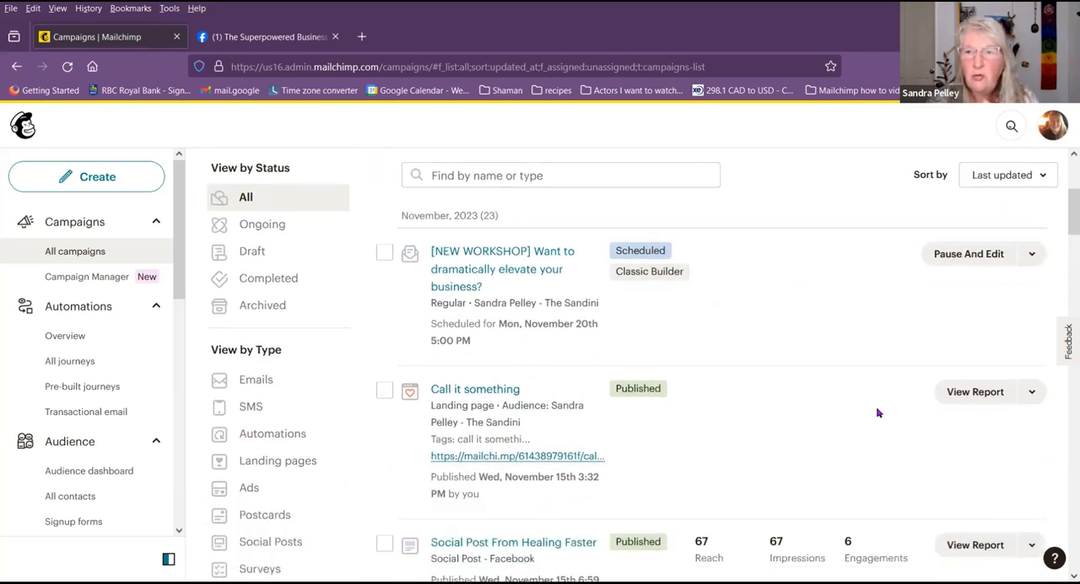
click(1033, 393)
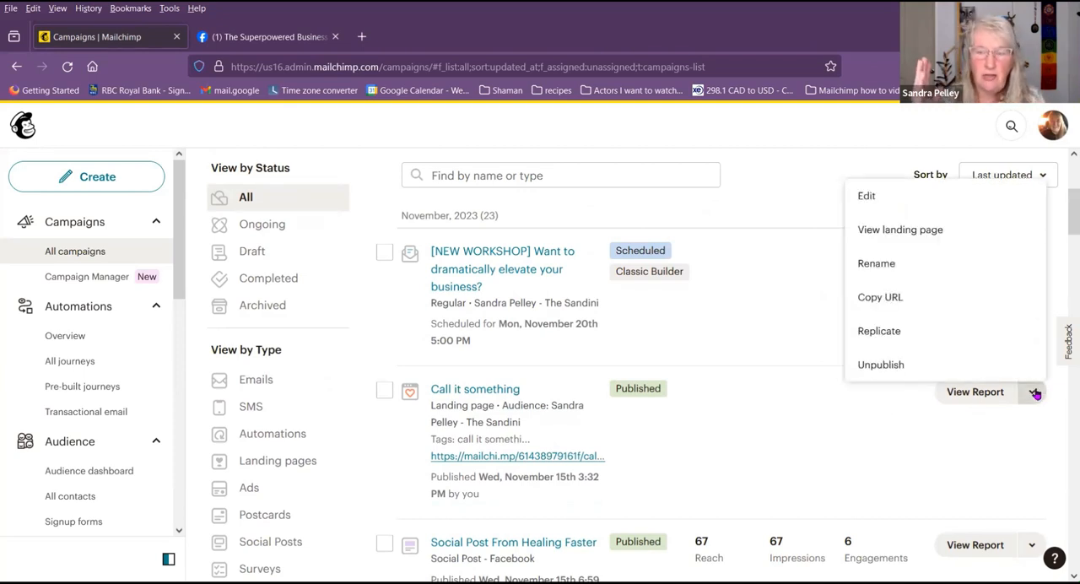
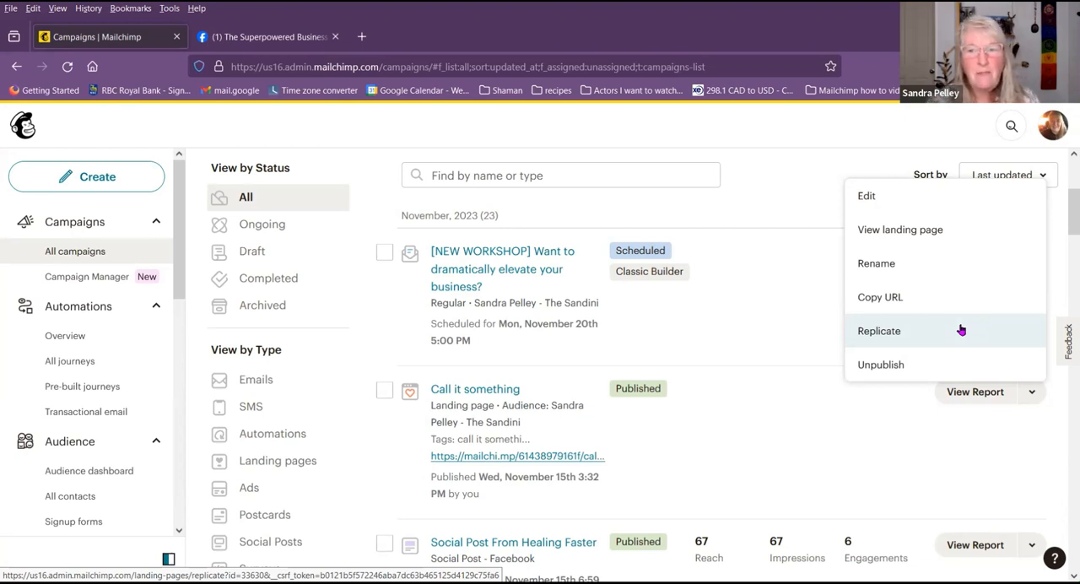
Step: Replicate the published Call it something landing page and rename the copy summit so and so
click(961, 330)
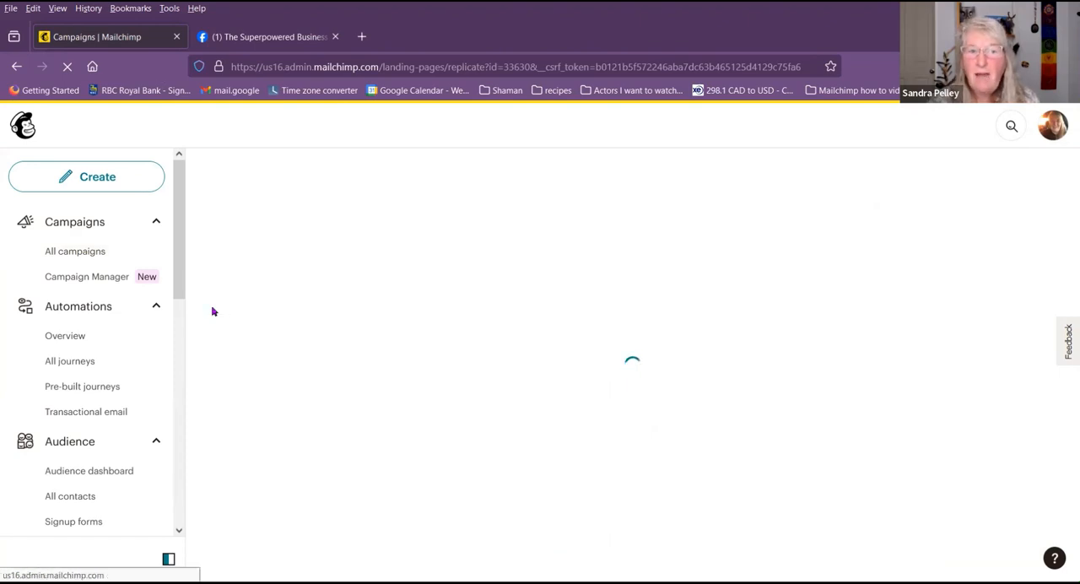
click(234, 292)
drag(387, 269, 210, 283)
text(s)
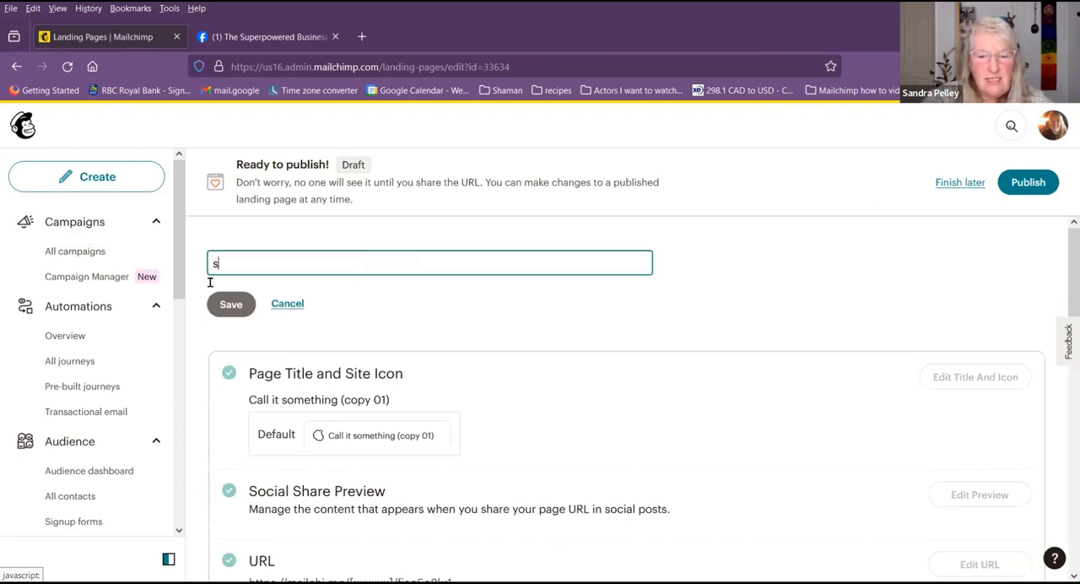
text(ummit so)
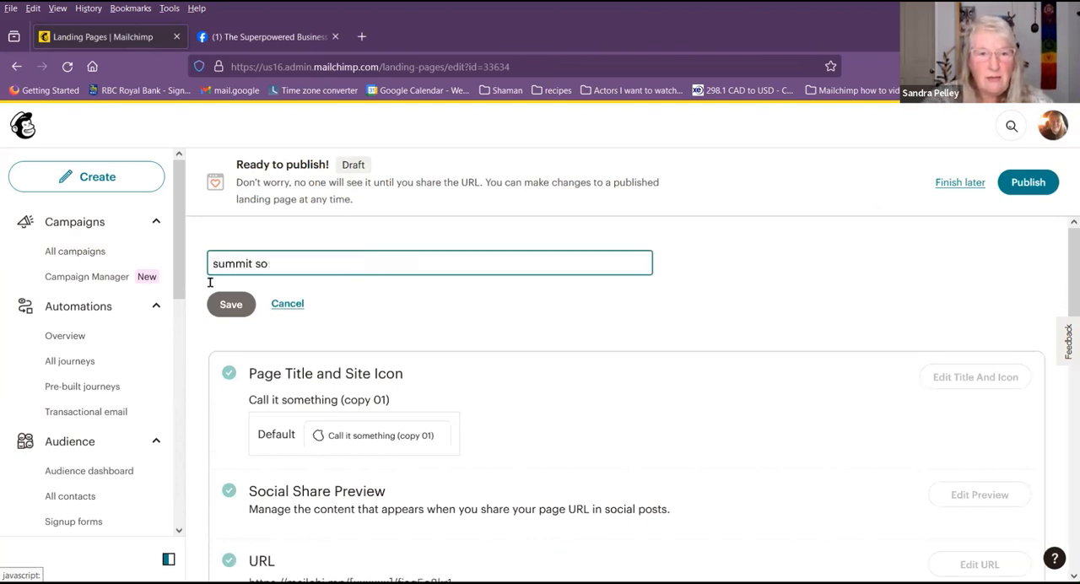
text( and so)
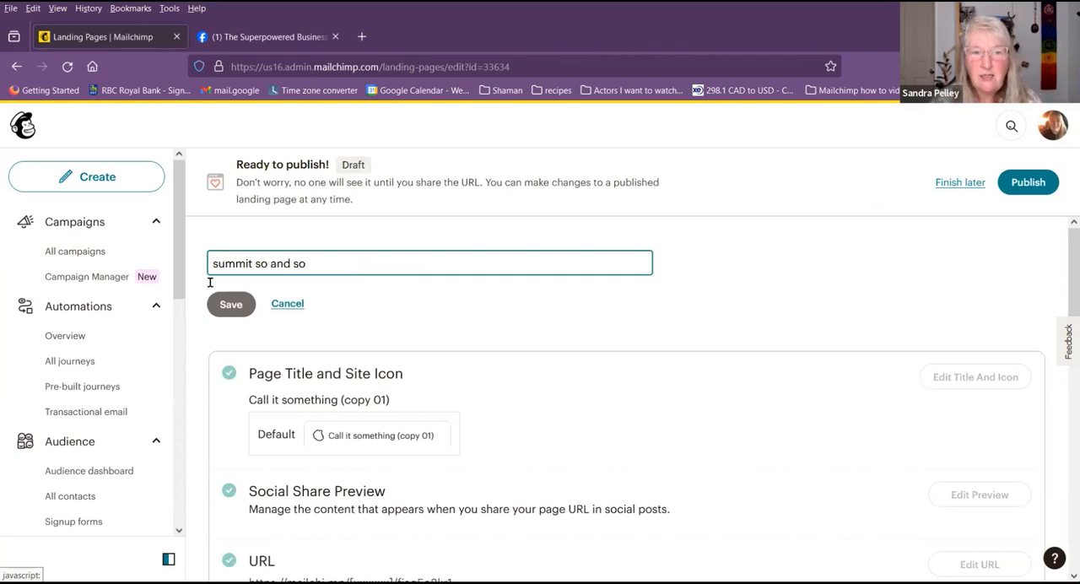
click(231, 306)
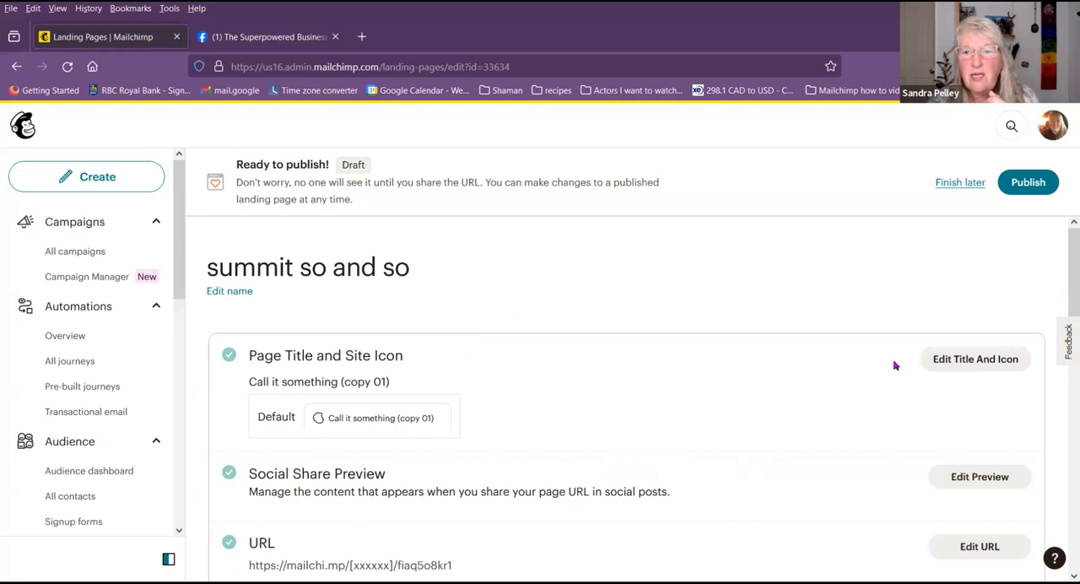
Step: Change the replicated page's browser title to Call it something so and so
click(972, 363)
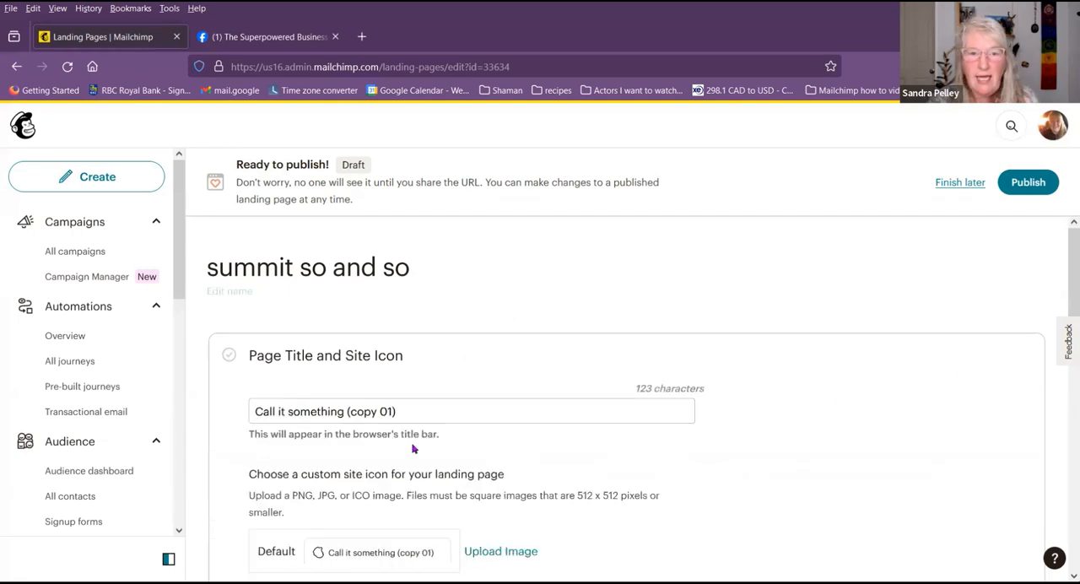
drag(422, 413, 341, 428)
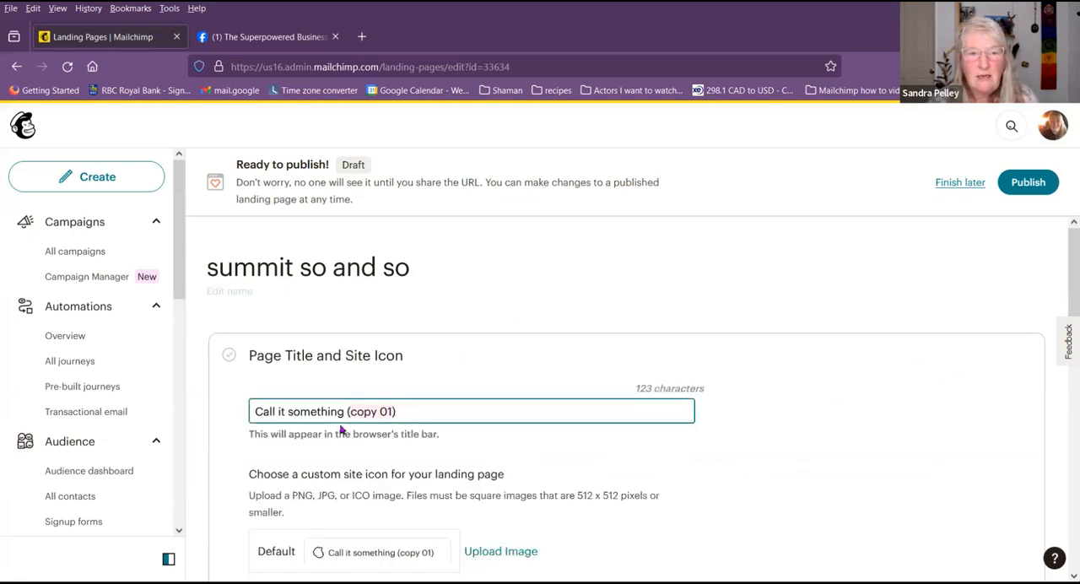
text(so and so)
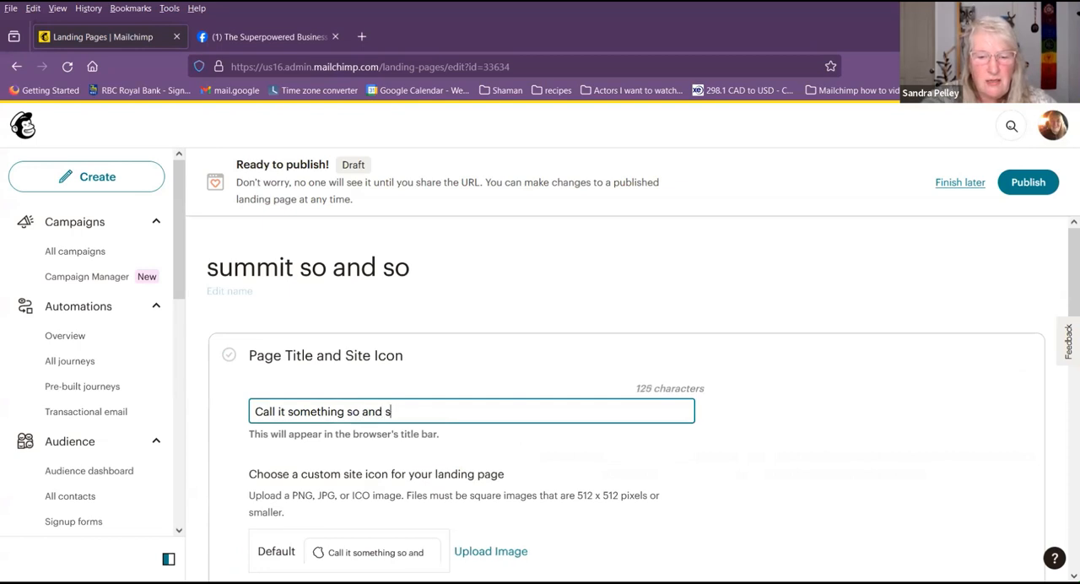
click(839, 436)
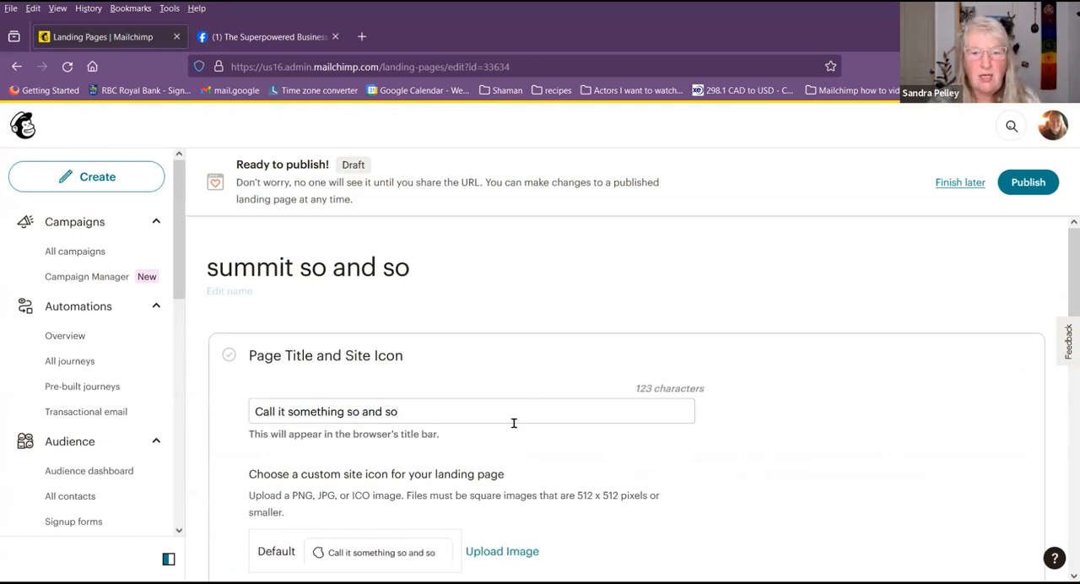
Step: Start choosing a custom site icon from the stored image files, showing 100 files per page
scroll(513, 422, down, 3)
click(503, 309)
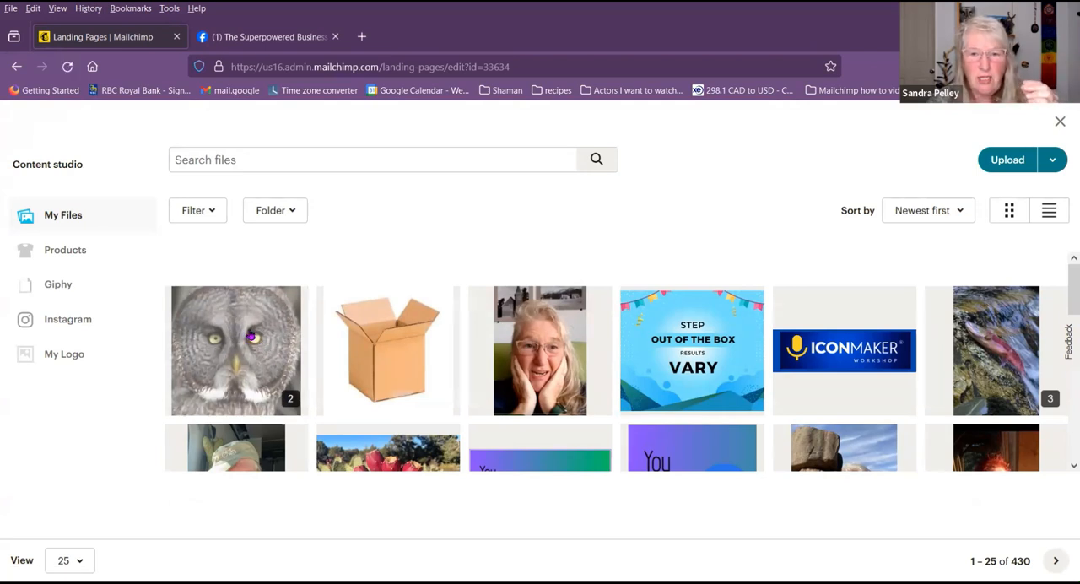
click(80, 563)
click(178, 518)
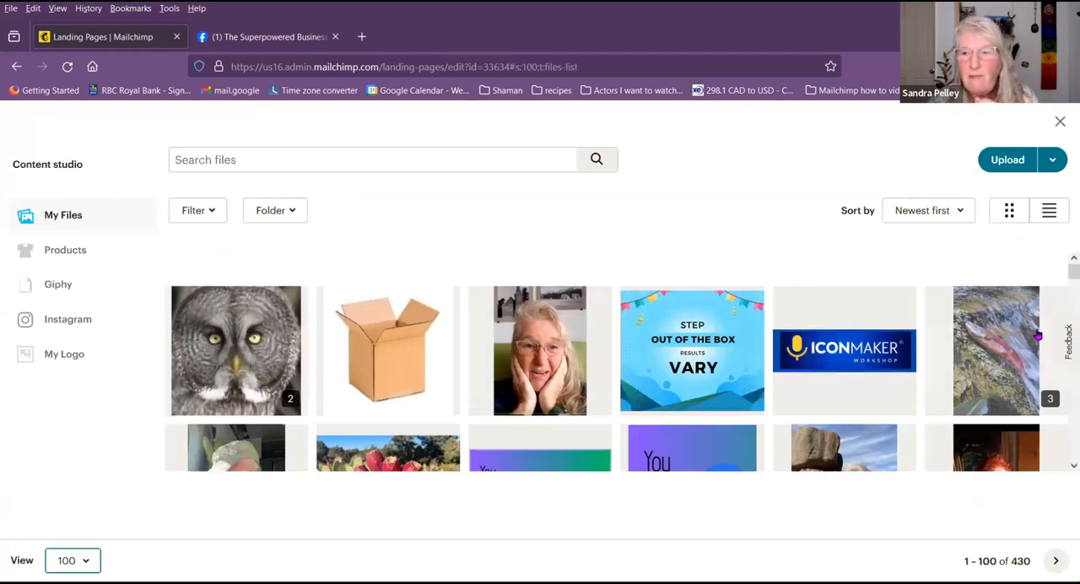
Step: Pick the grey gear image with coloured segments from the second page of files as site icon, and save the title and icon settings
scroll(861, 377, down, 15)
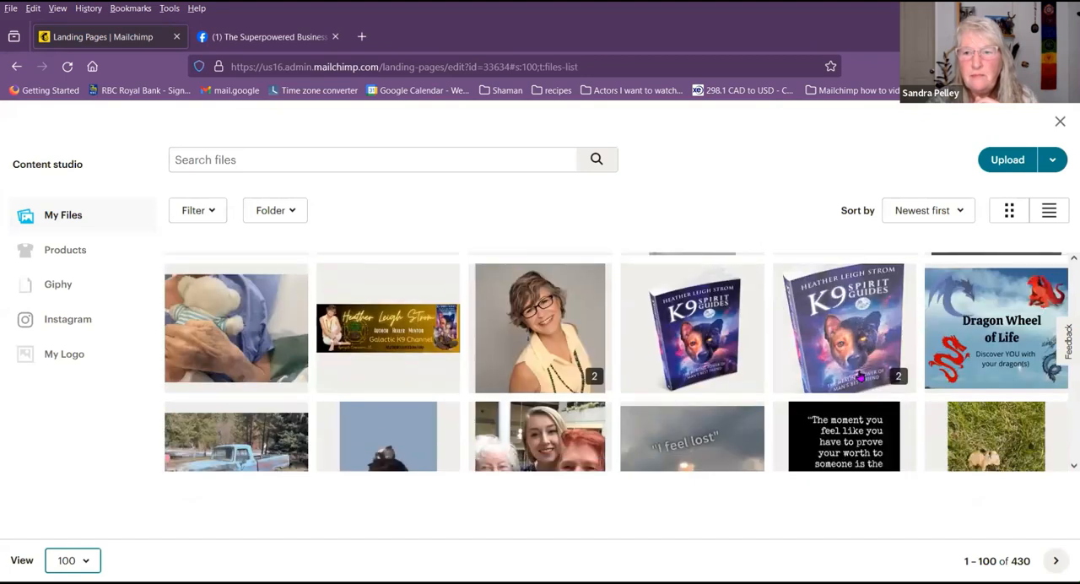
scroll(861, 377, down, 5)
click(1055, 560)
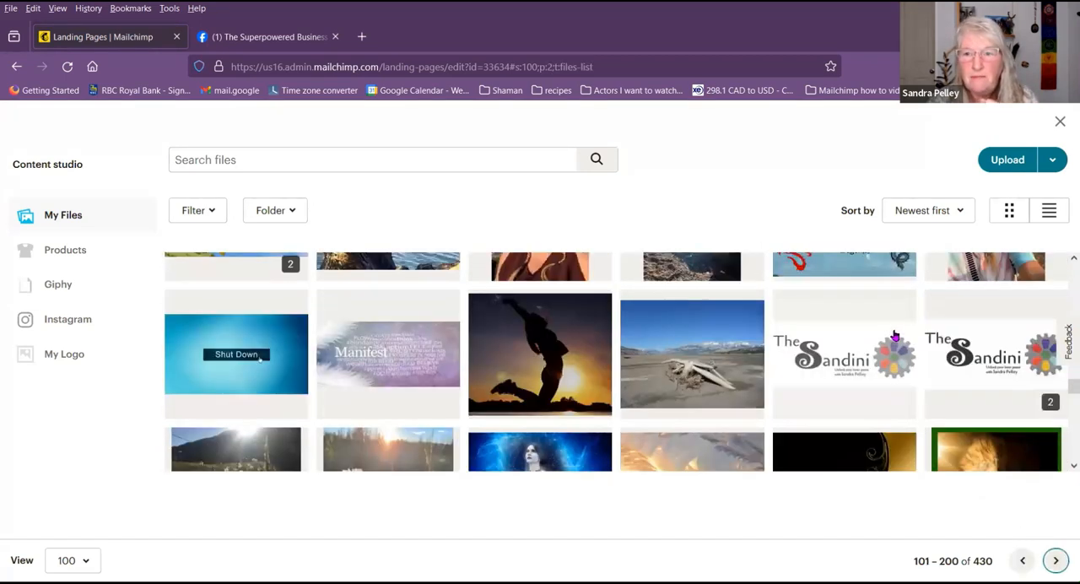
scroll(903, 353, up, 10)
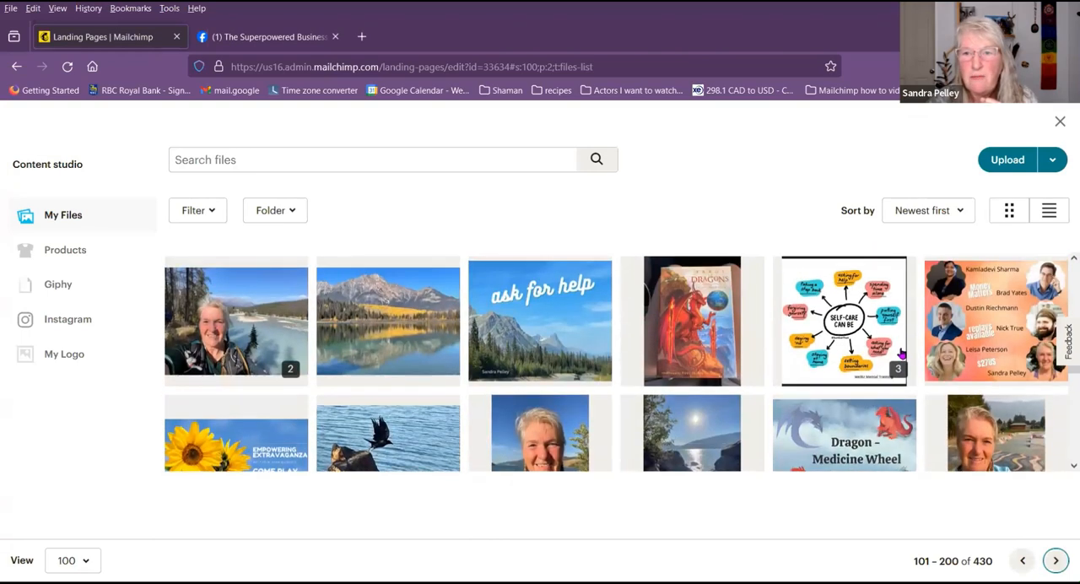
scroll(903, 354, up, 5)
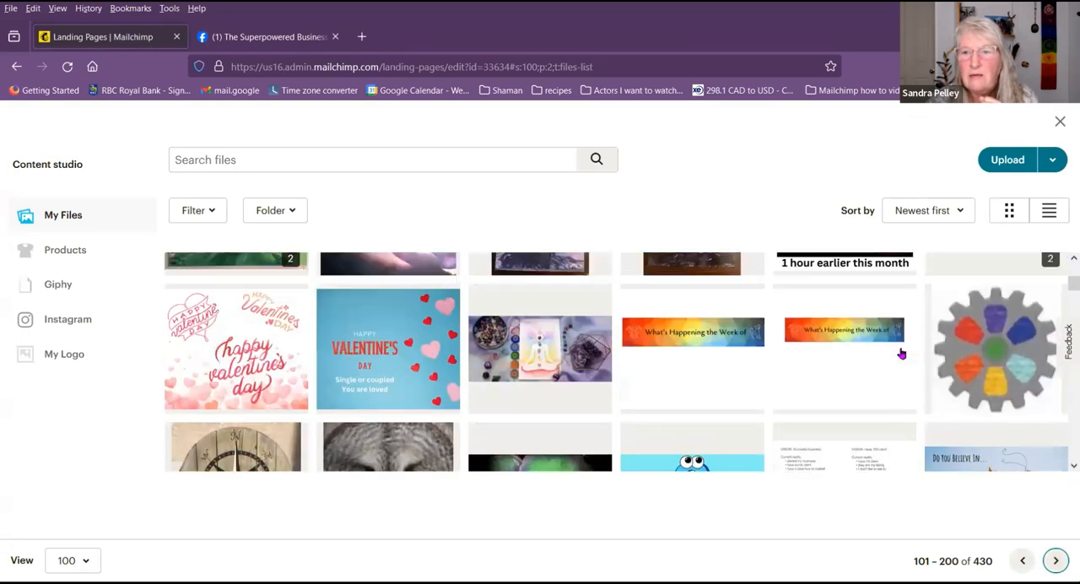
click(962, 382)
click(962, 382)
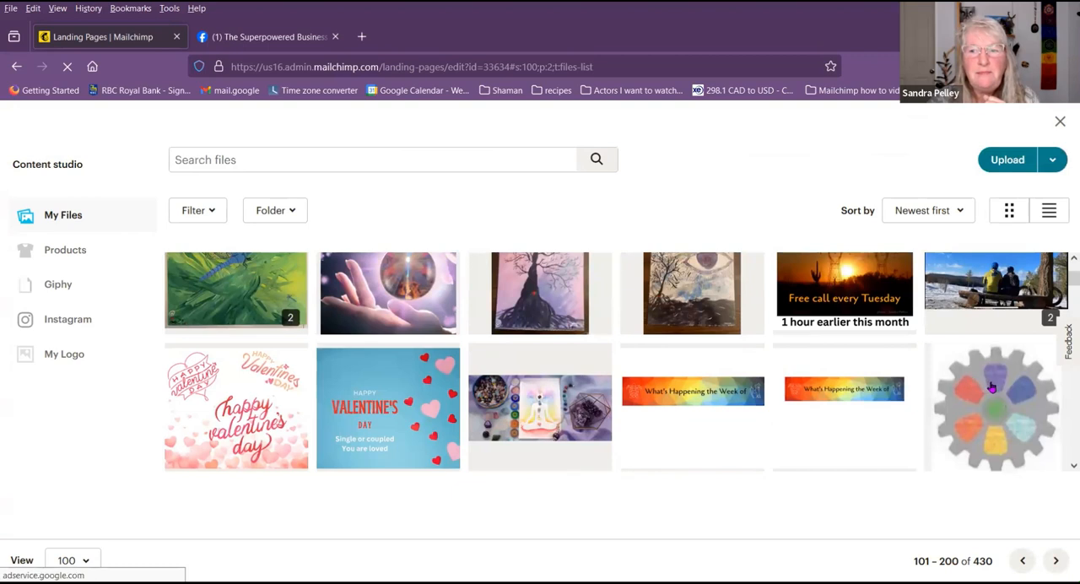
double_click(962, 381)
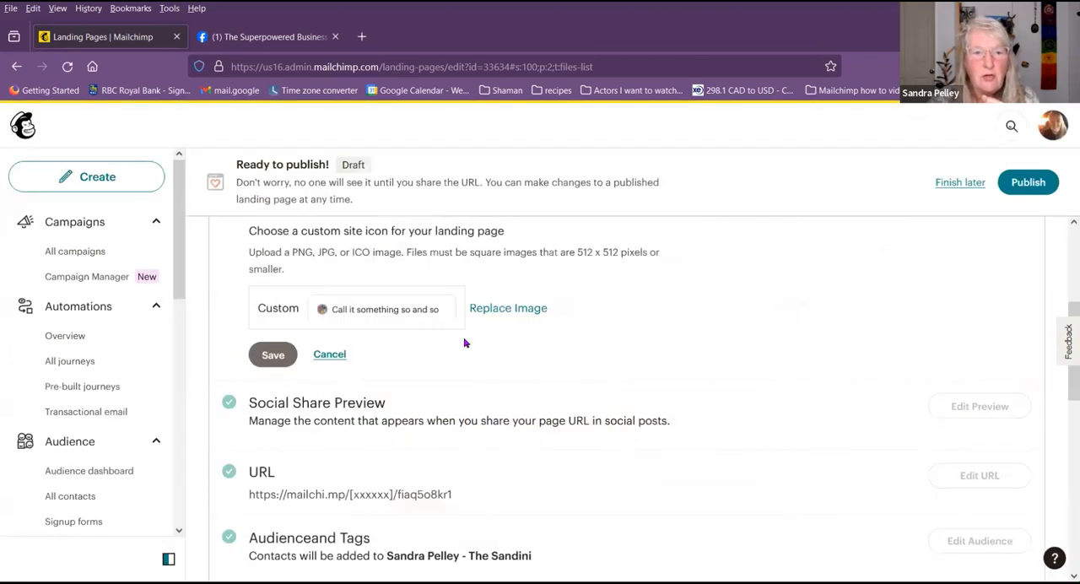
click(267, 354)
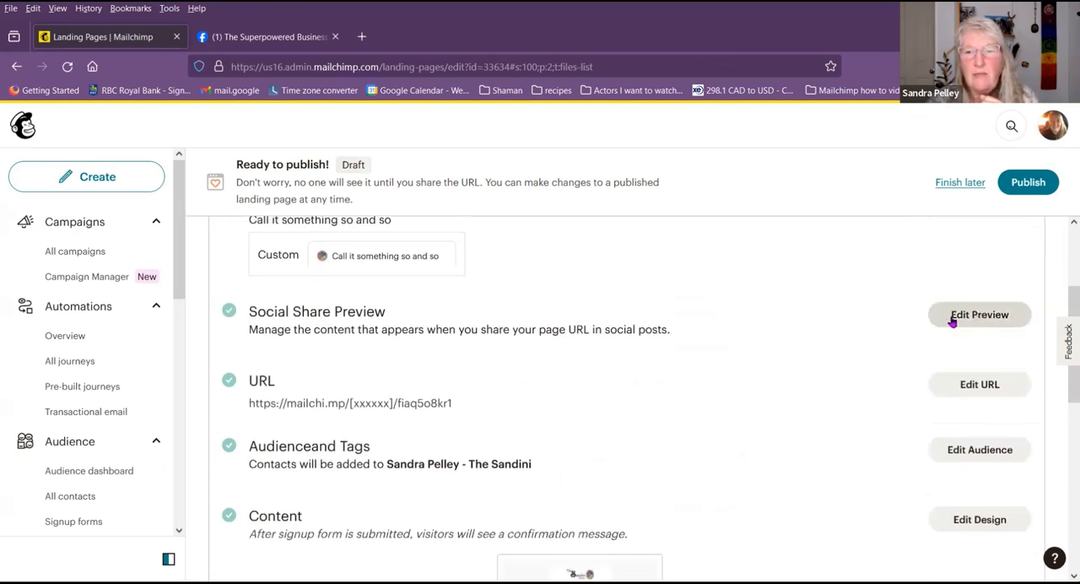
Step: Go through the page's social share preview settings and save them with the description left blank
click(965, 319)
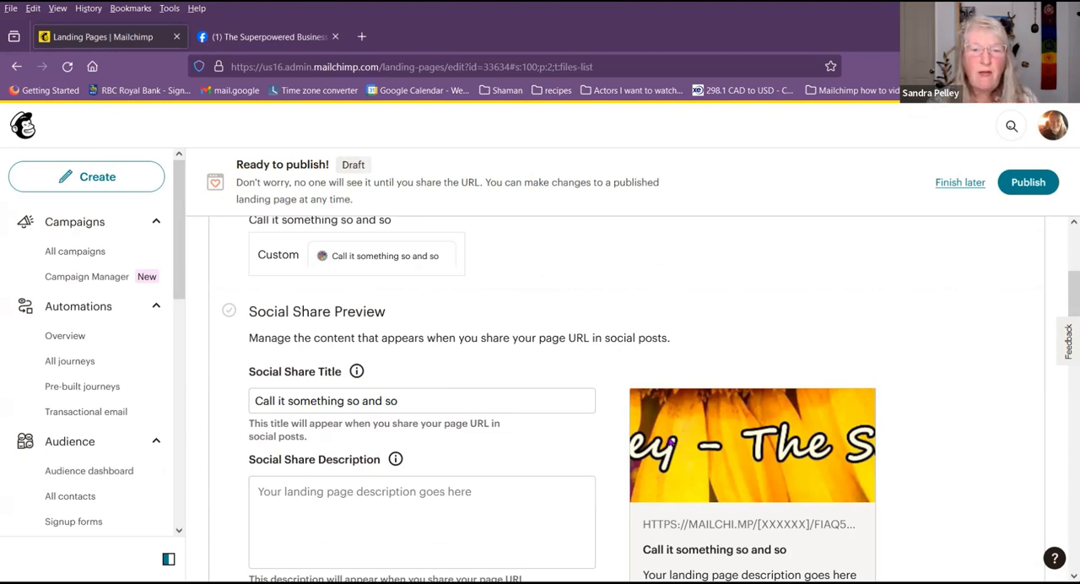
click(403, 503)
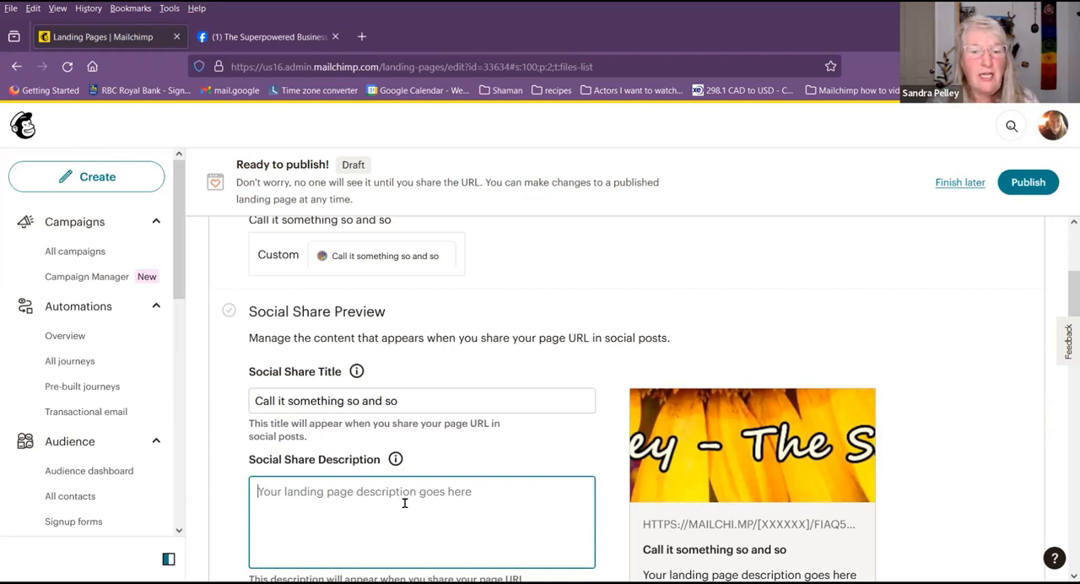
scroll(404, 503, down, 2)
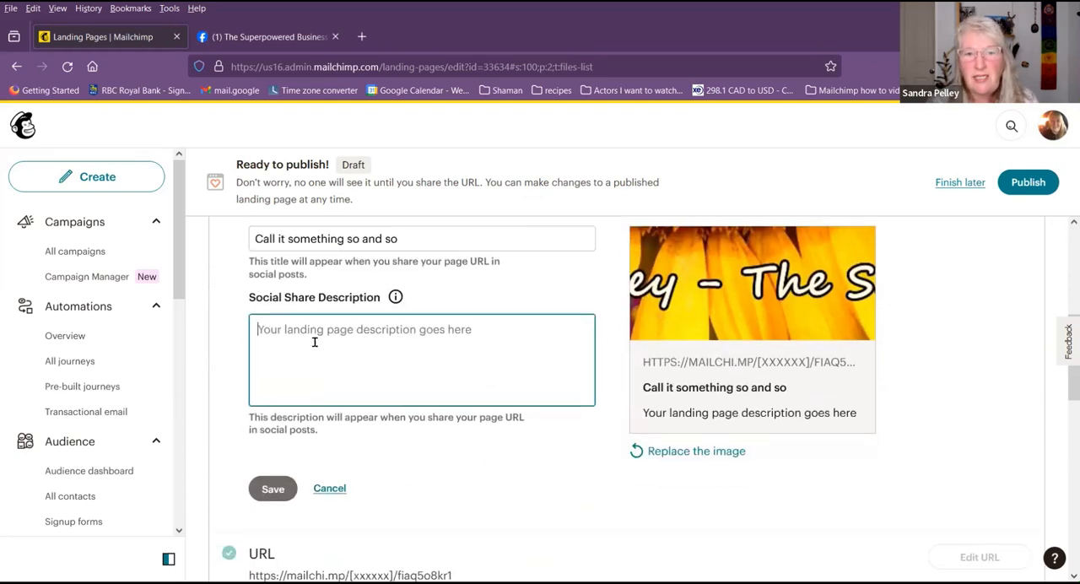
click(282, 491)
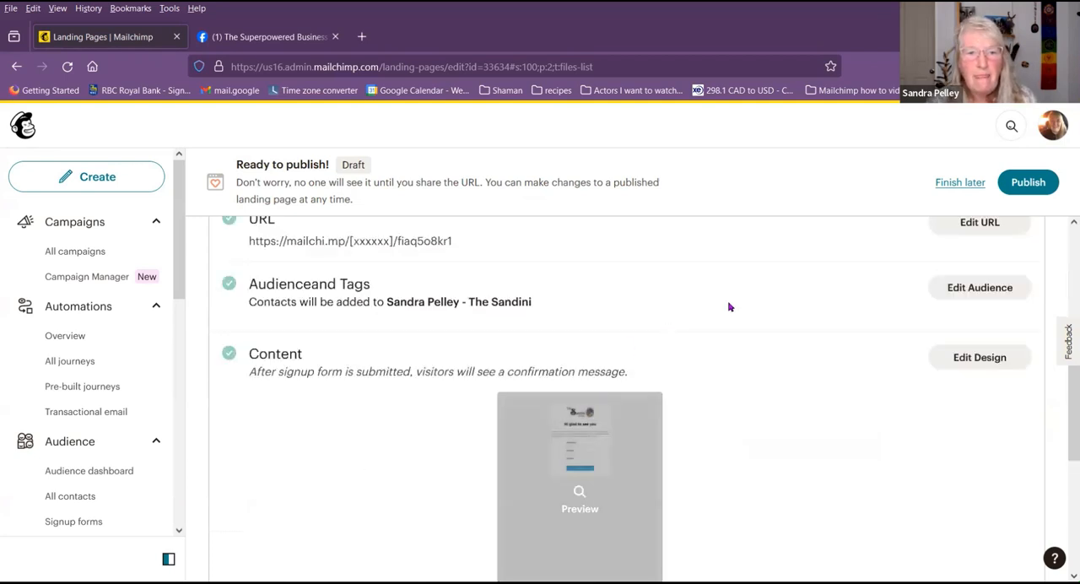
Step: Set the ending of the landing page's Mailchimp URL to so-and-so and save it
scroll(689, 337, up, 1)
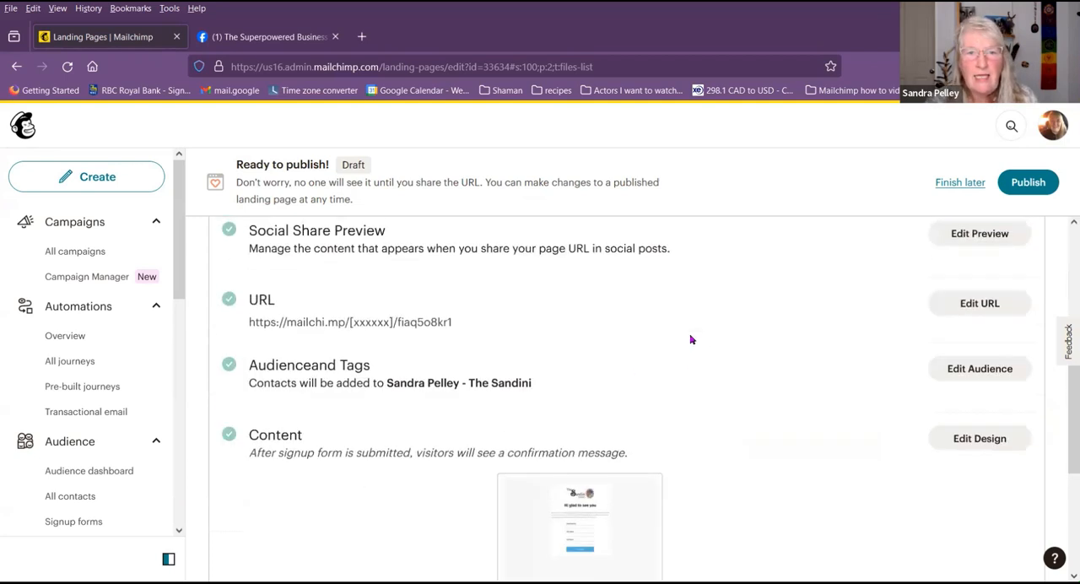
click(962, 308)
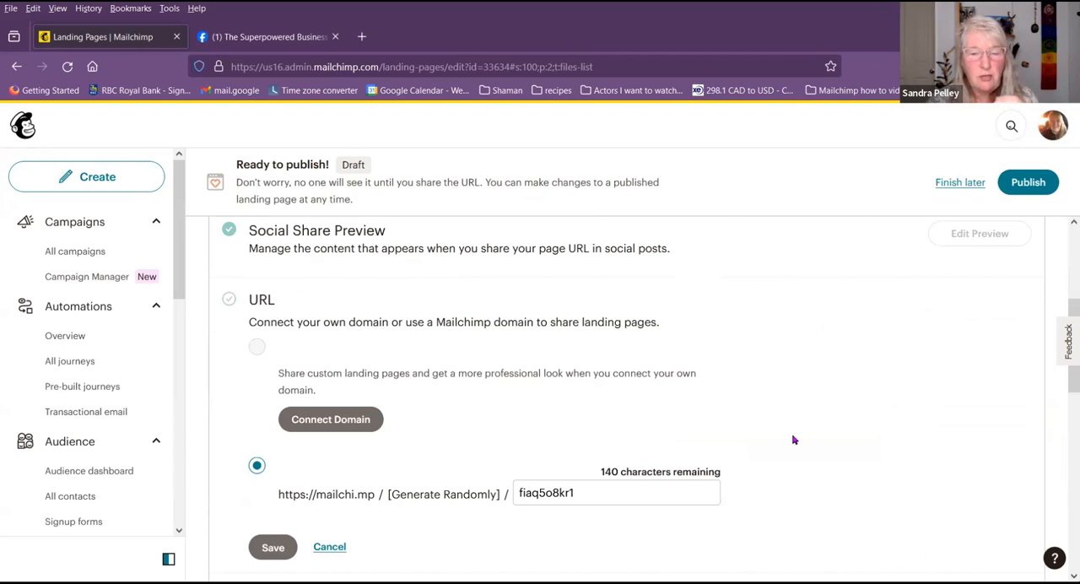
click(573, 492)
key(ctrl+a)
text(s)
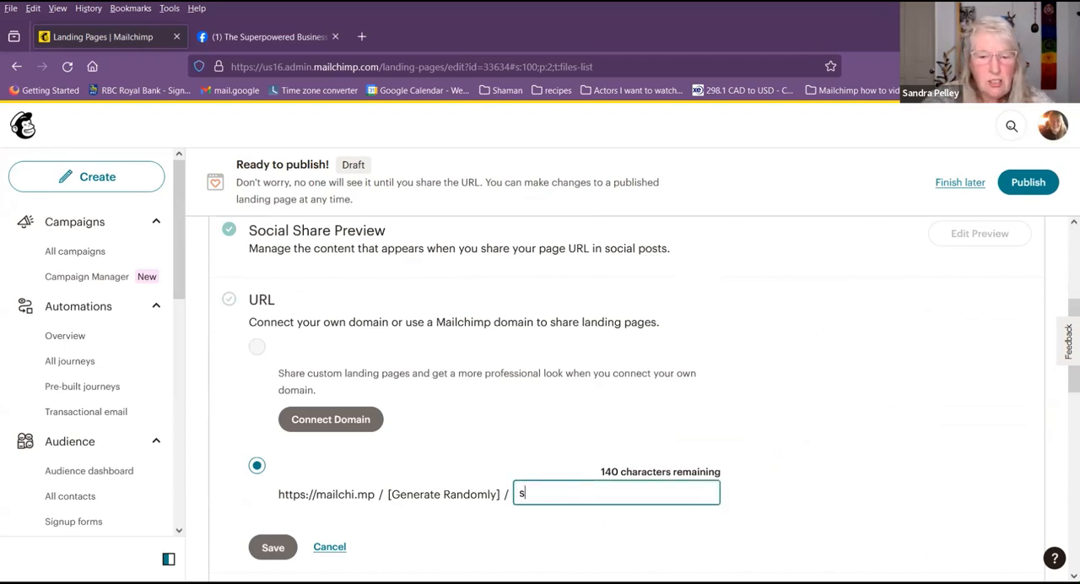
text(o-and-so)
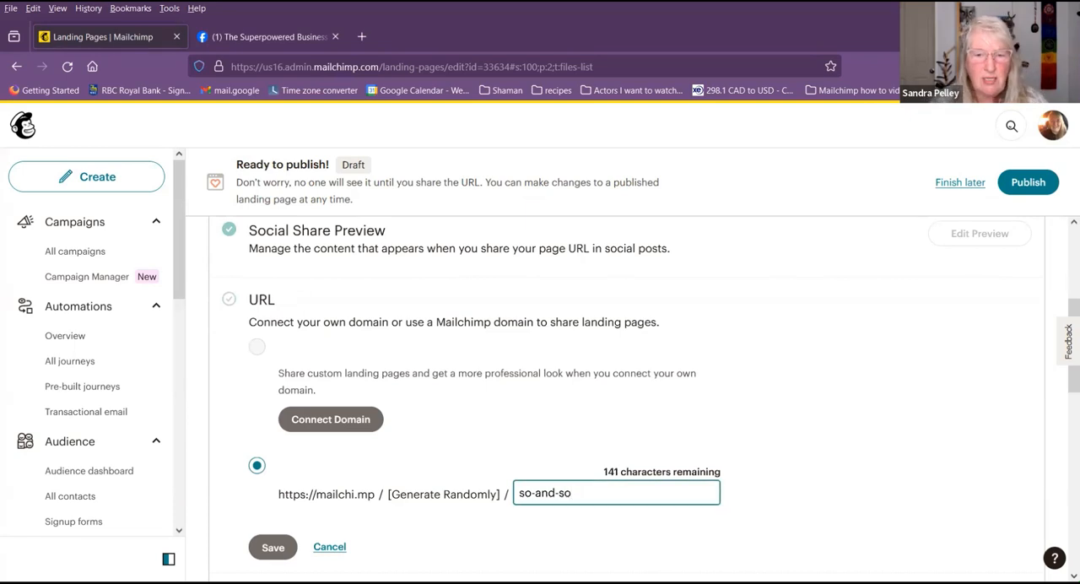
click(262, 550)
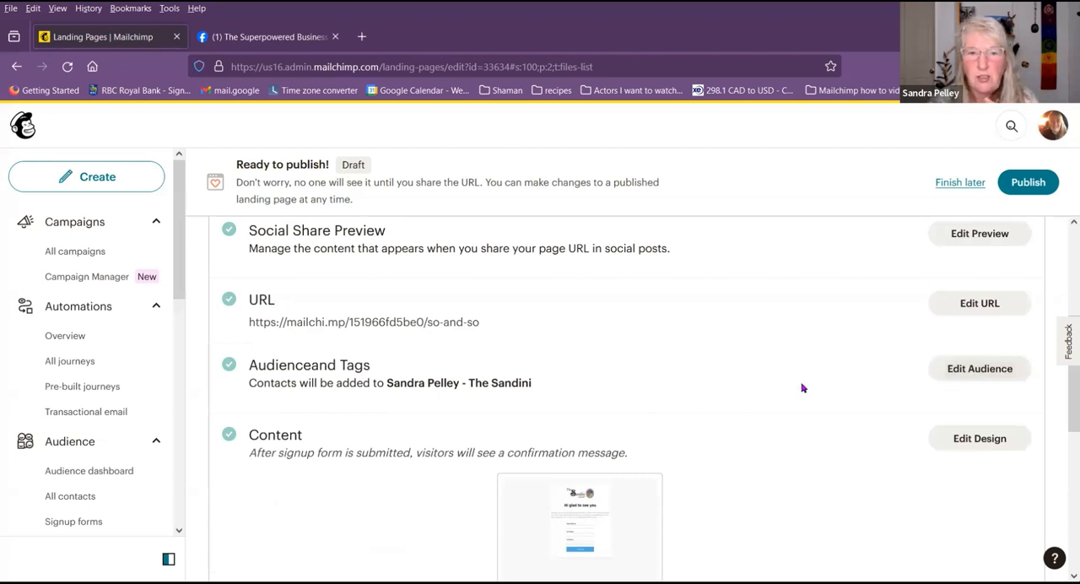
Step: Create a so and so tag for contacts who sign up through the page, and save the audience settings
click(980, 370)
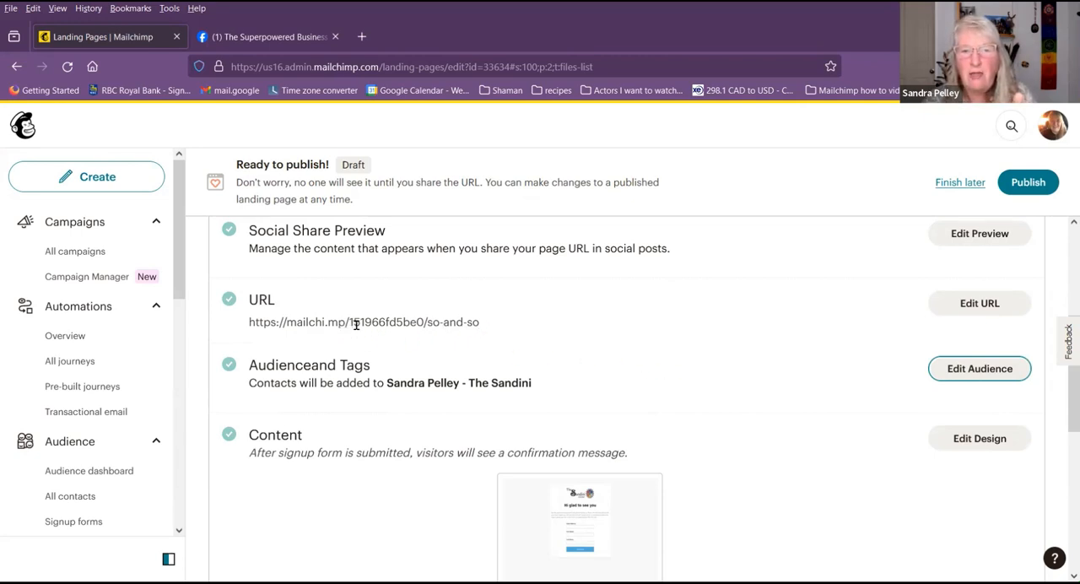
click(986, 375)
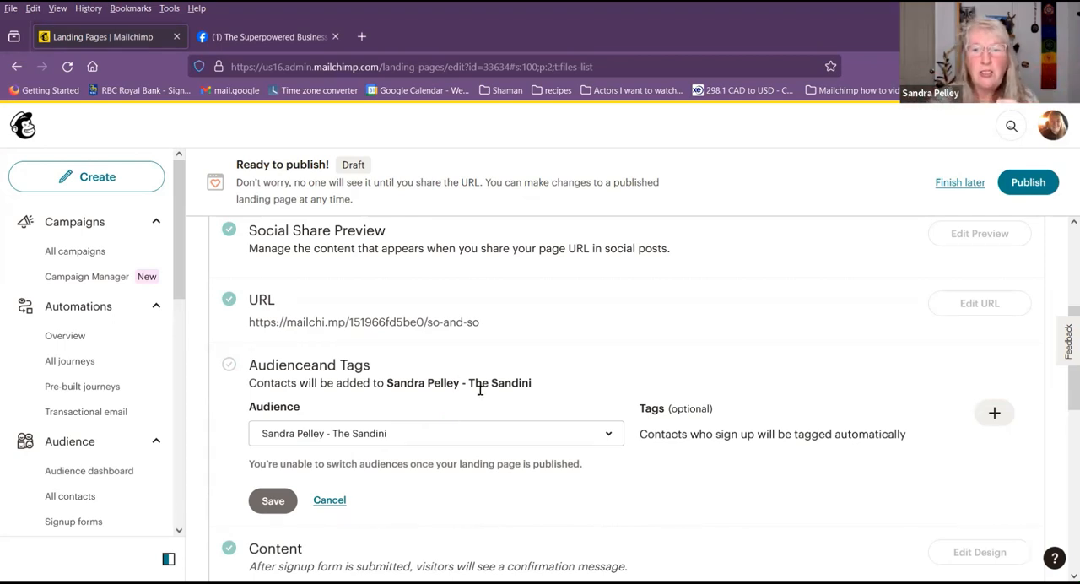
click(993, 413)
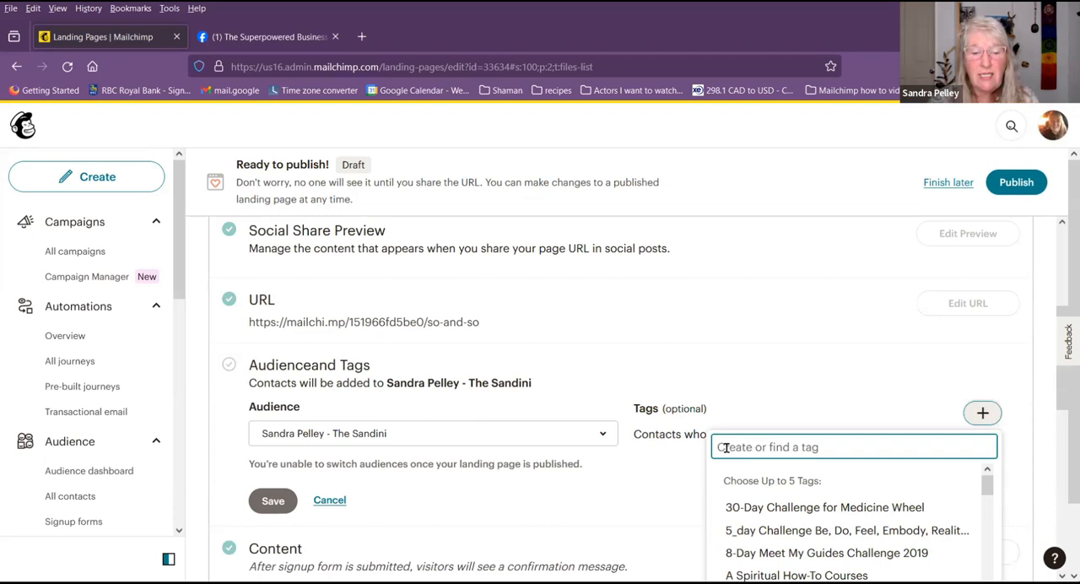
text(xs)
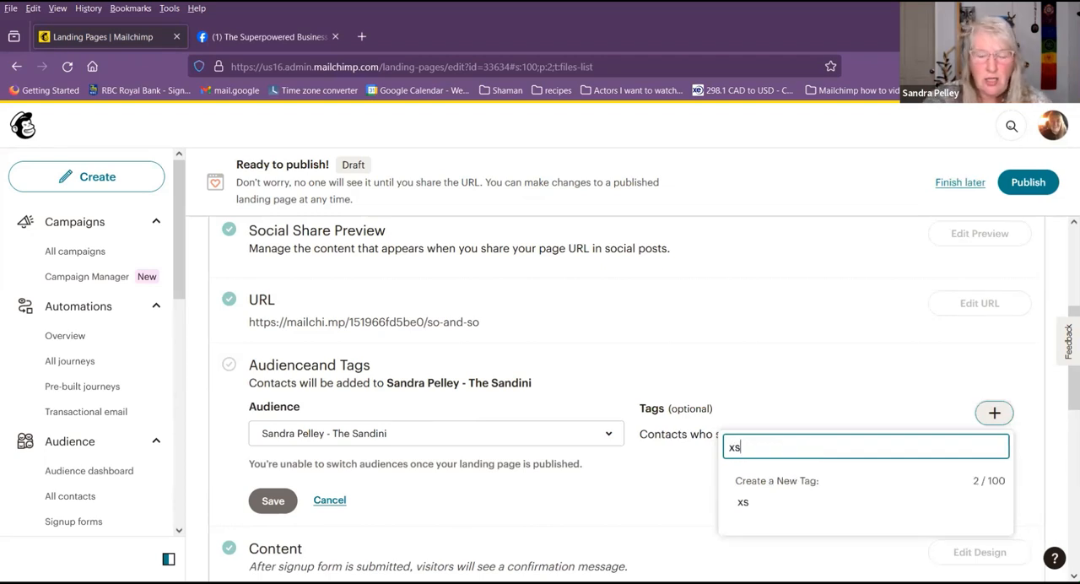
key(BackSpace)
key(BackSpace)
text(so and so)
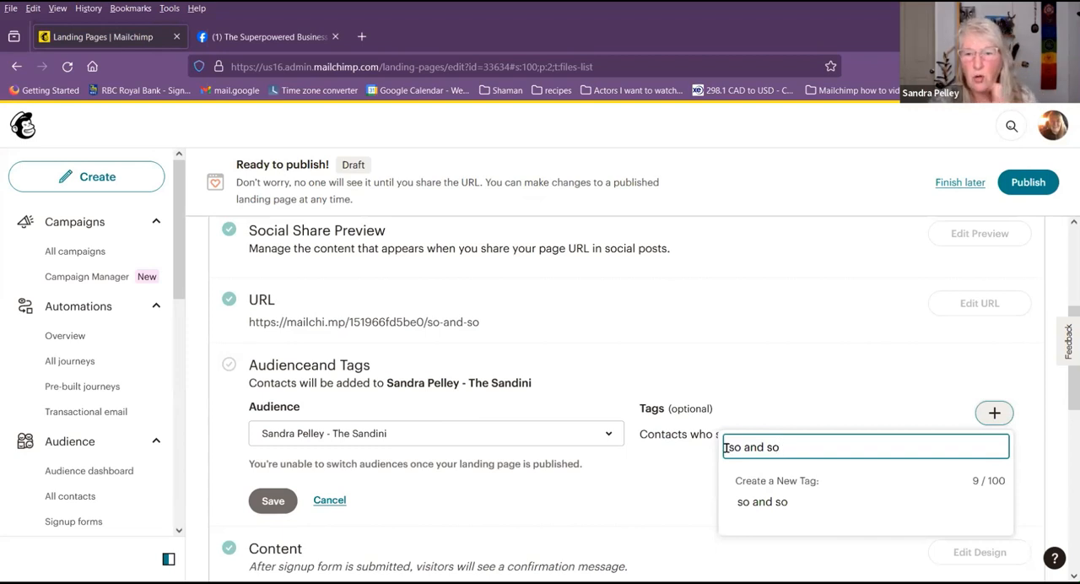
click(771, 505)
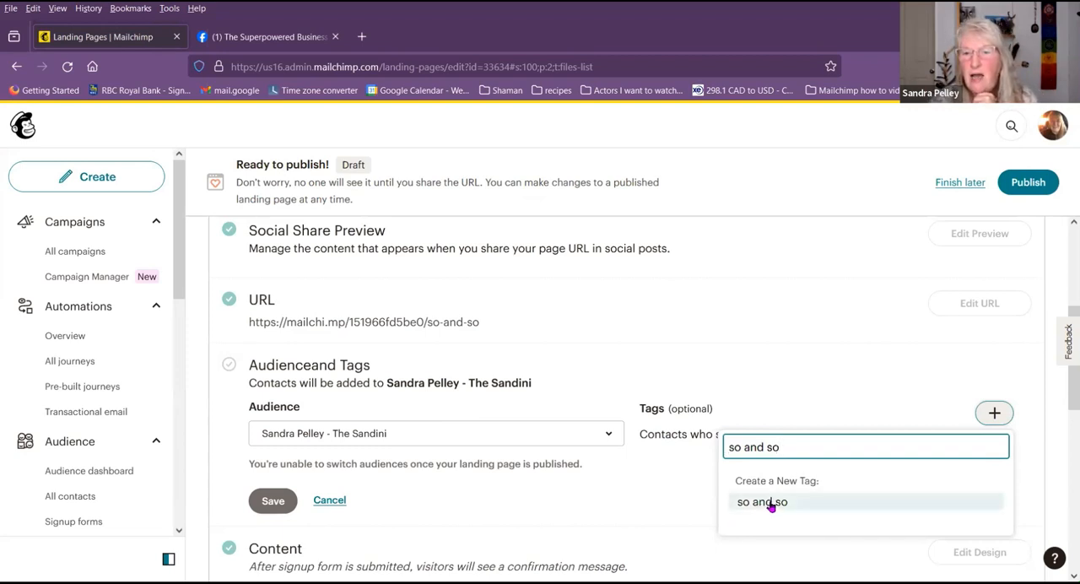
click(771, 503)
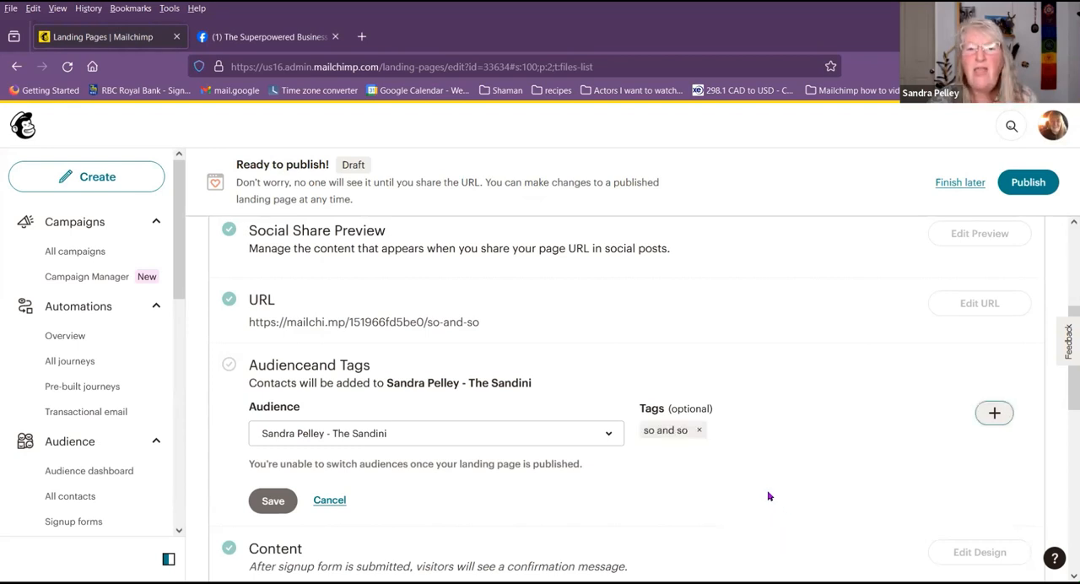
click(284, 501)
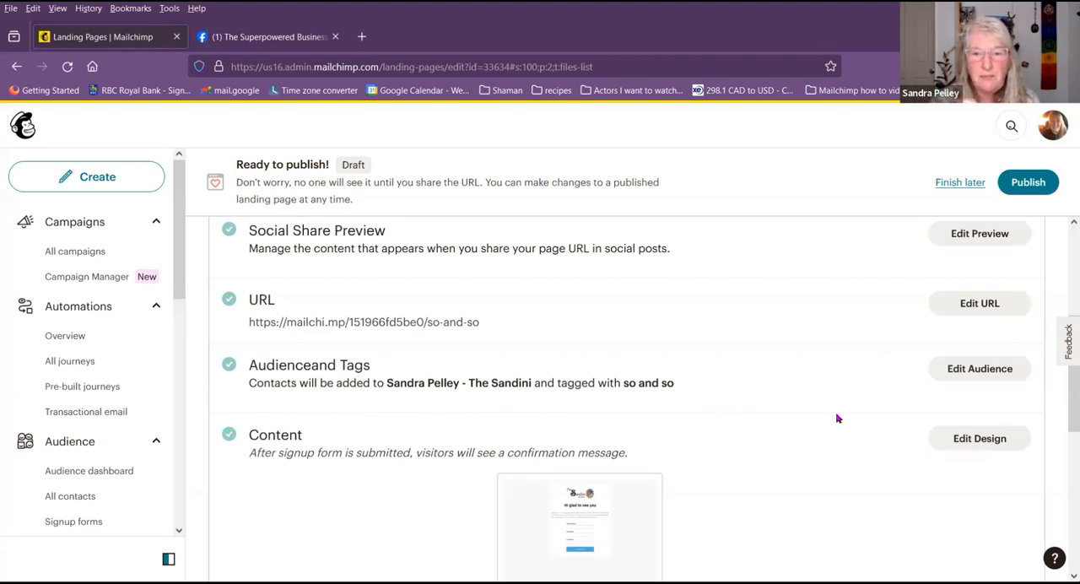
Step: Open the page's content design, look over the layout and the intro text block, and close the block without editing it
scroll(839, 414, down, 2)
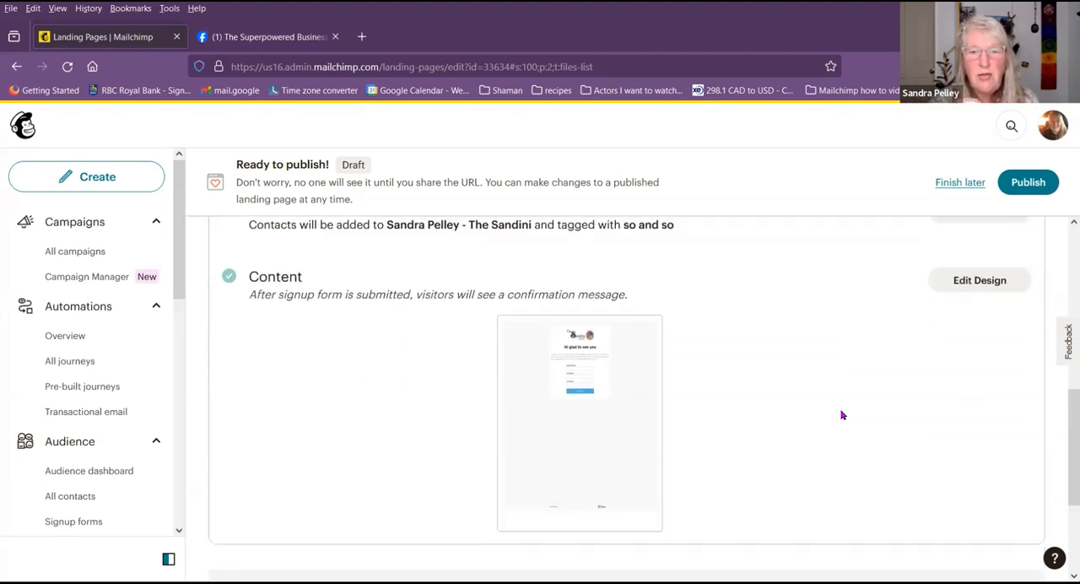
click(969, 281)
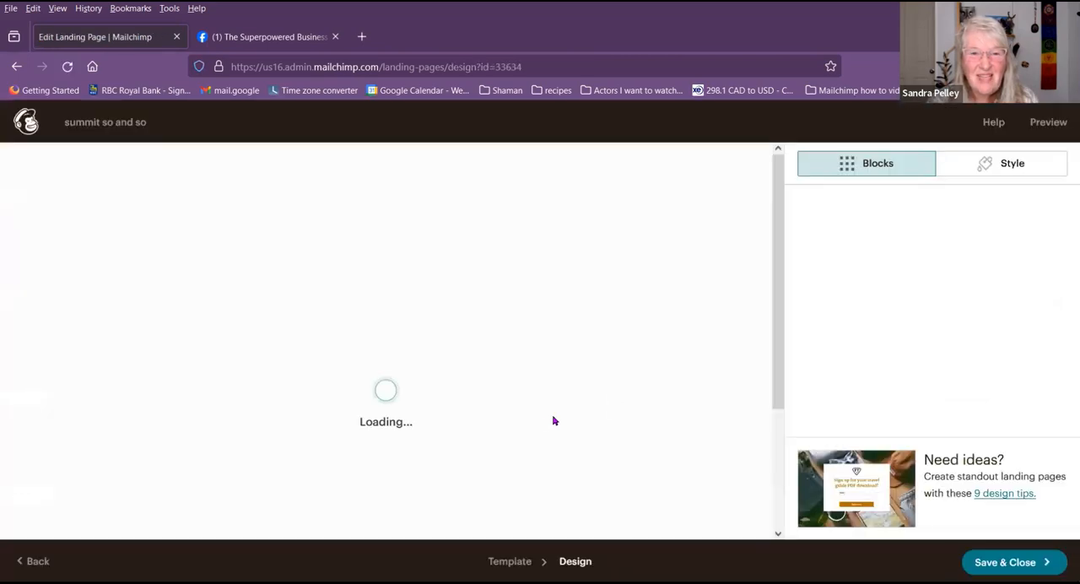
scroll(441, 411, down, 3)
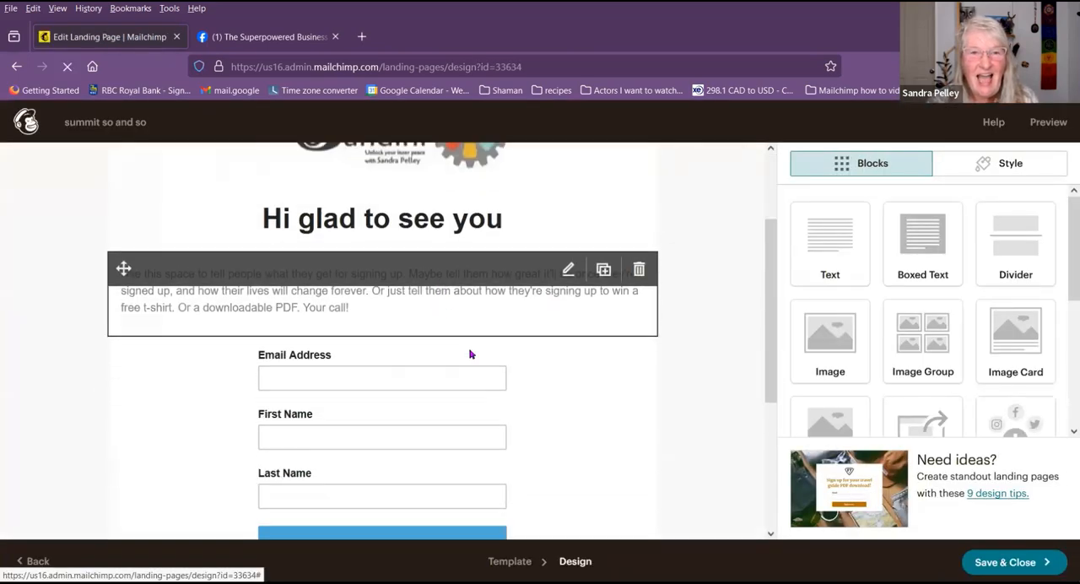
scroll(524, 360, up, 3)
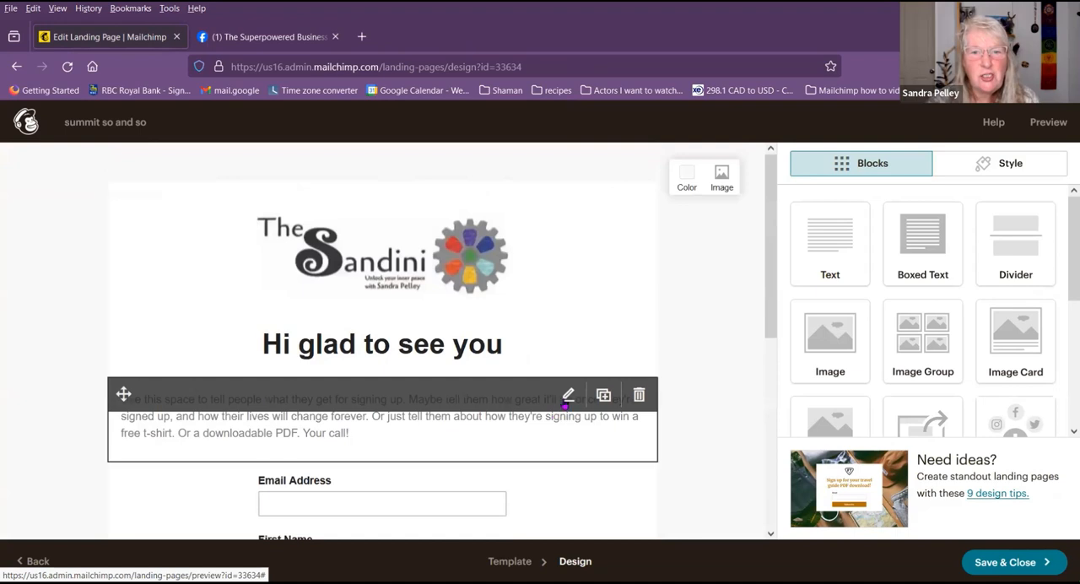
click(414, 432)
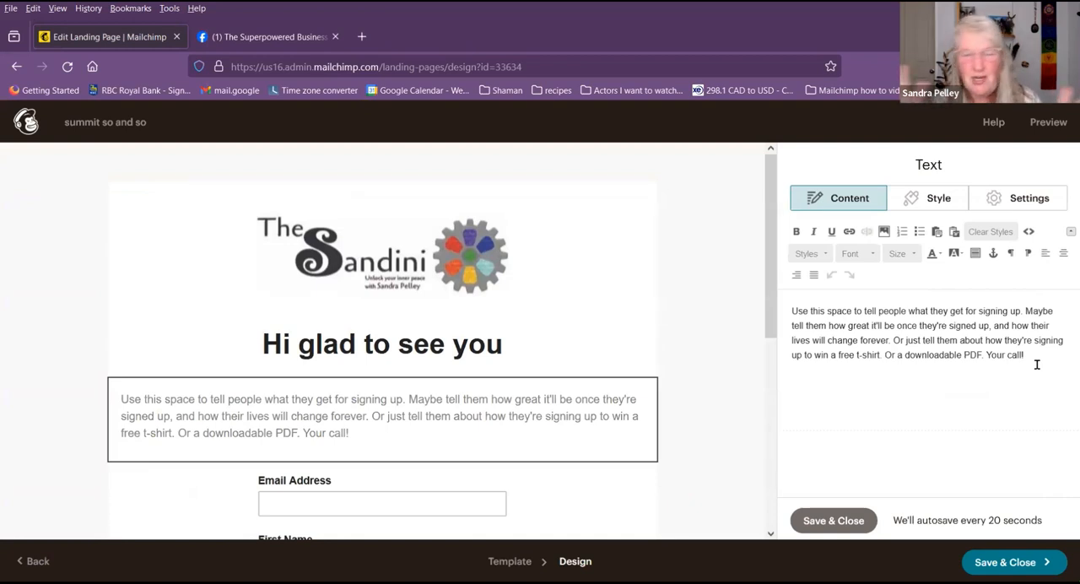
click(834, 520)
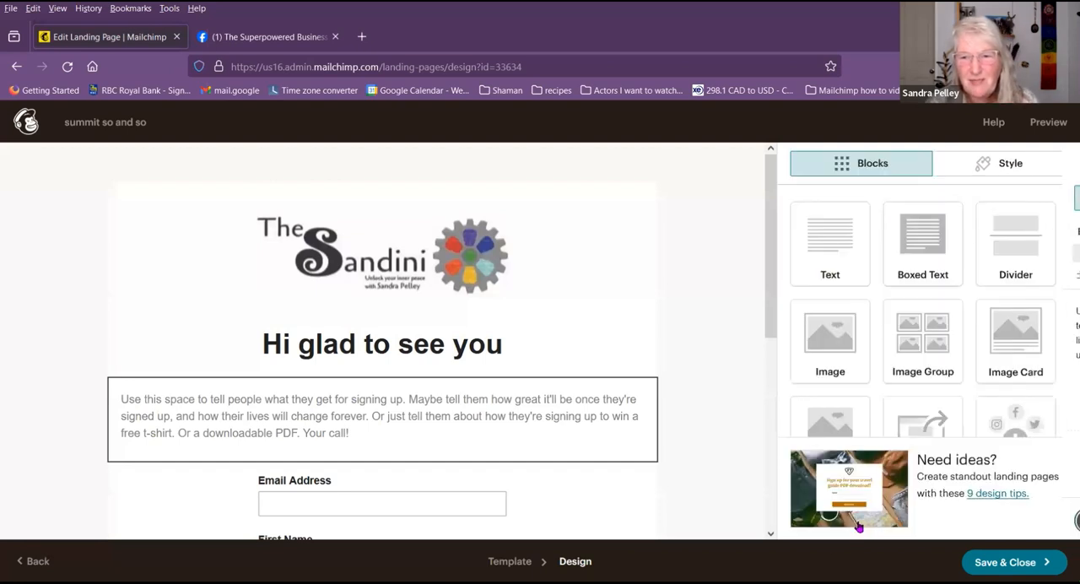
Step: Save and close the design, and publish the summit so and so landing page
click(1009, 562)
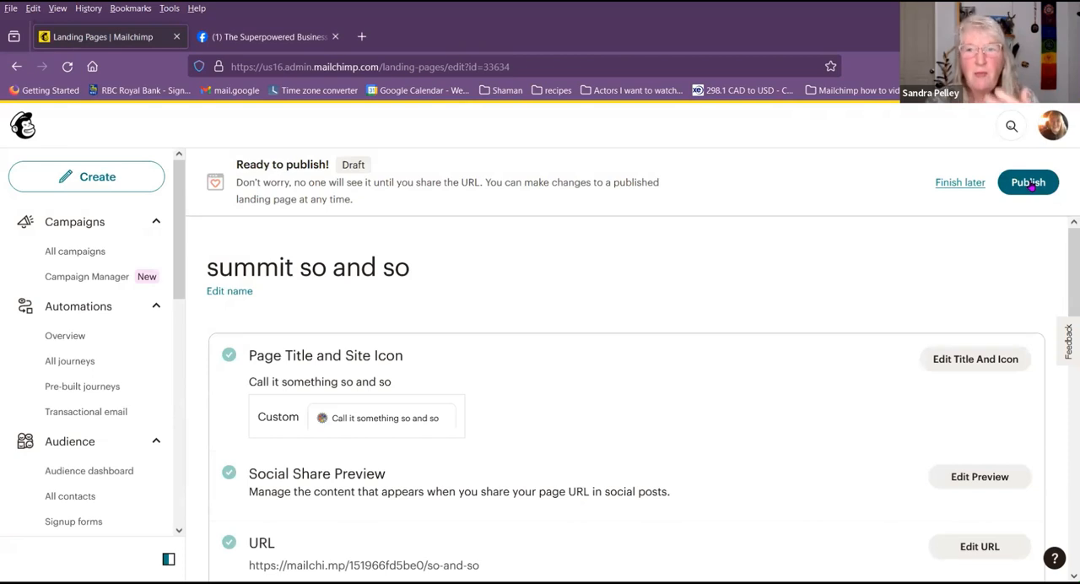
click(1029, 182)
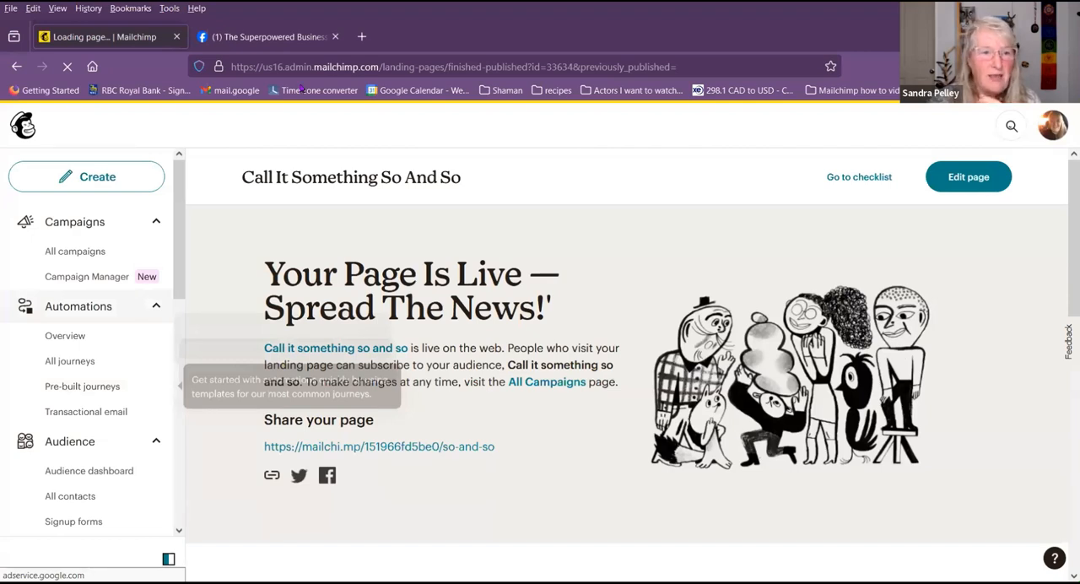
Step: Open the full contact list and filter it by the so and so tag
scroll(113, 355, down, 1)
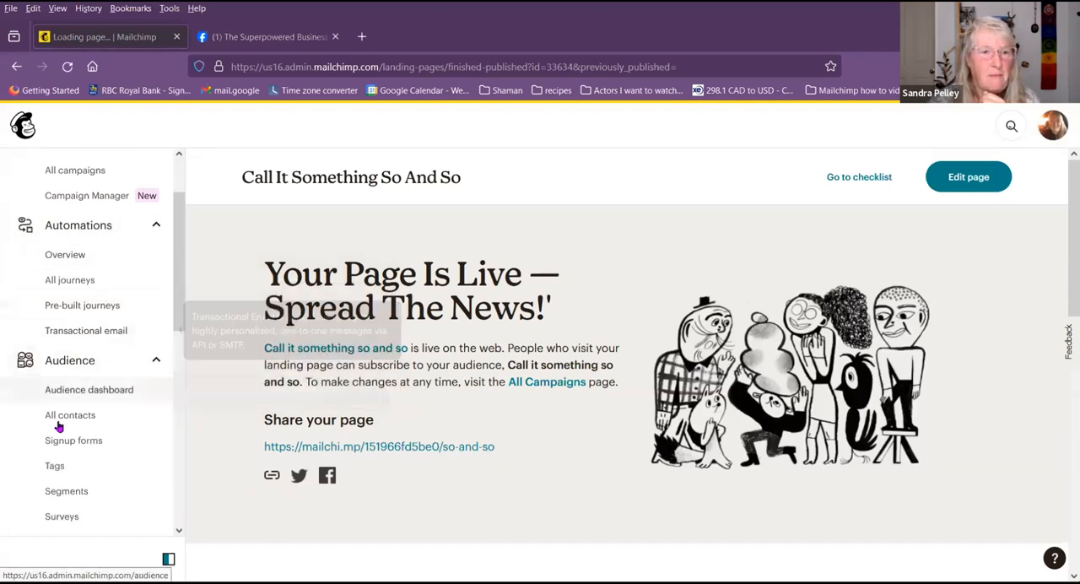
click(66, 417)
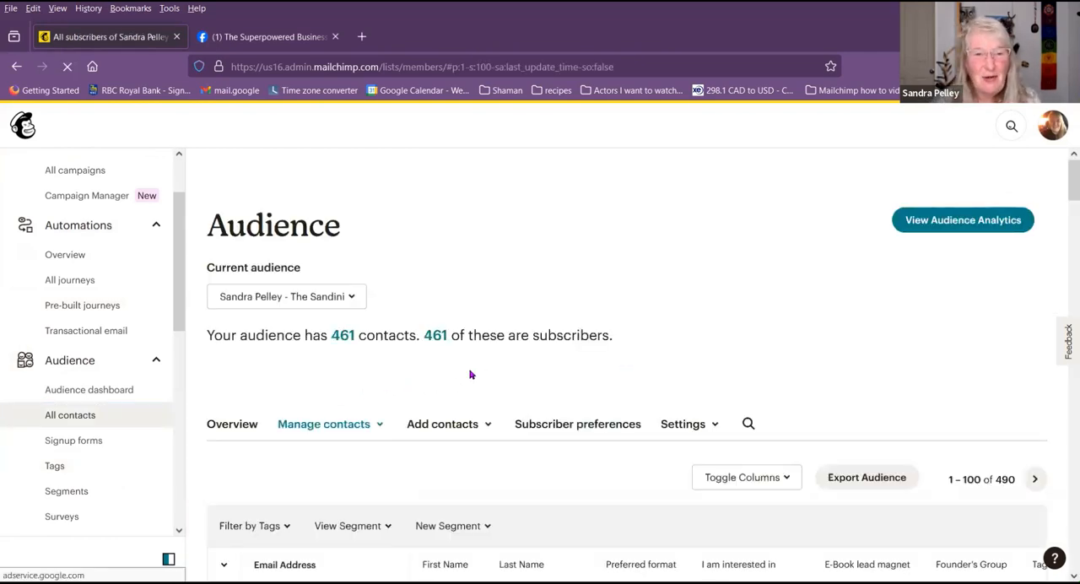
scroll(387, 369, down, 2)
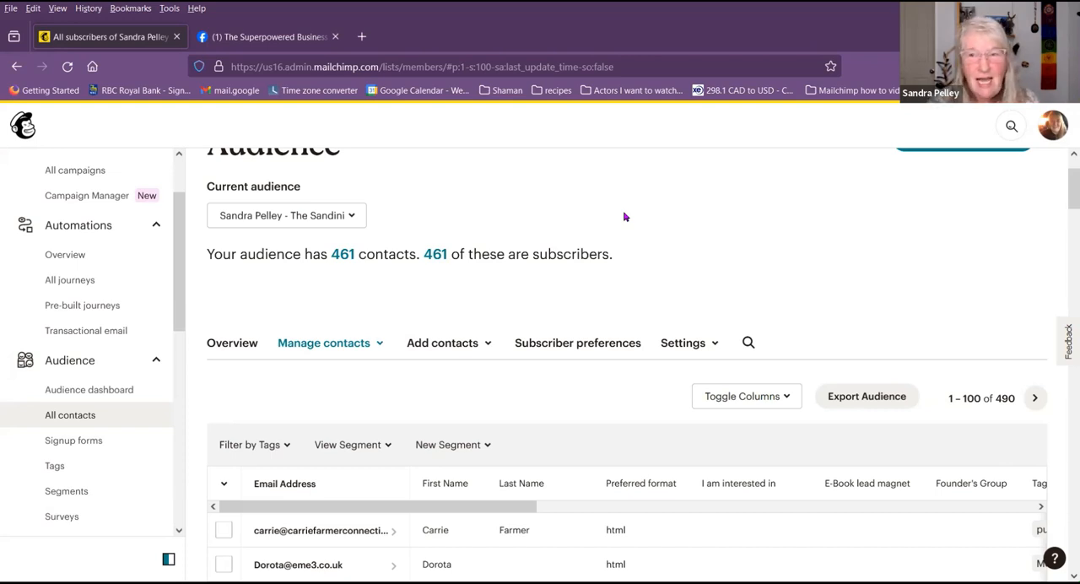
click(264, 450)
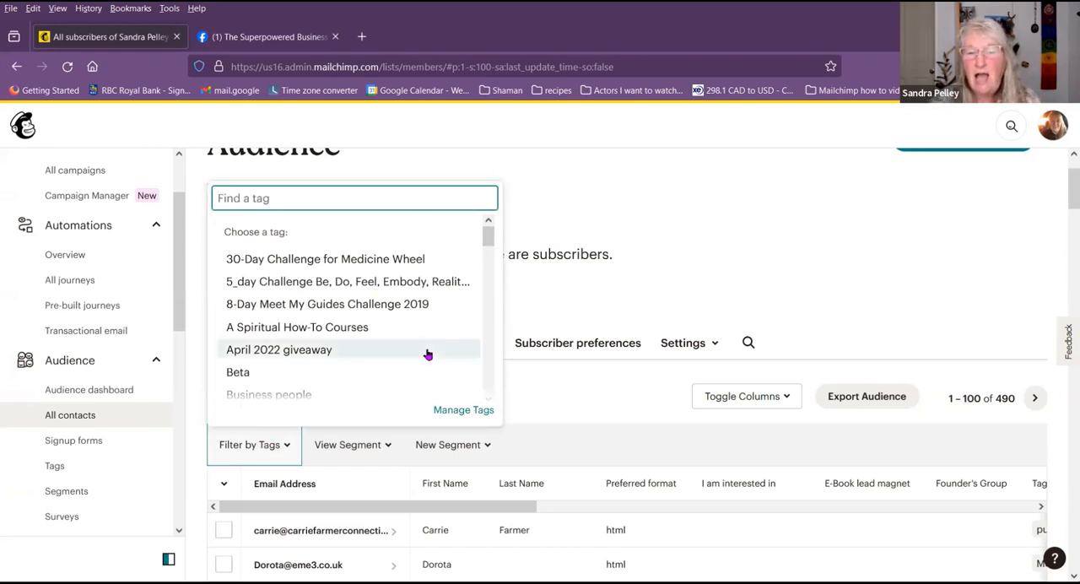
text(so)
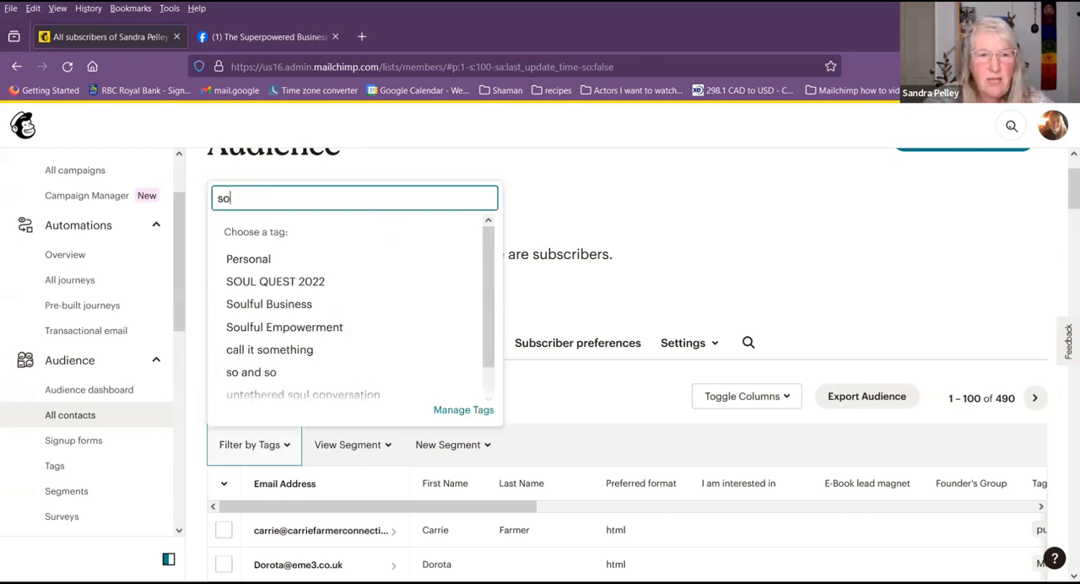
text( a)
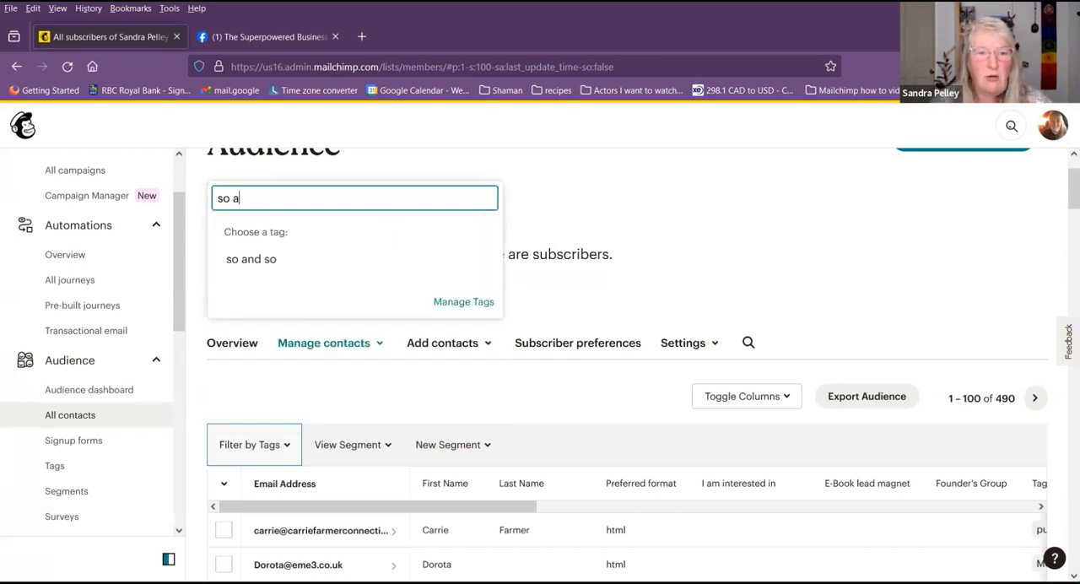
click(270, 260)
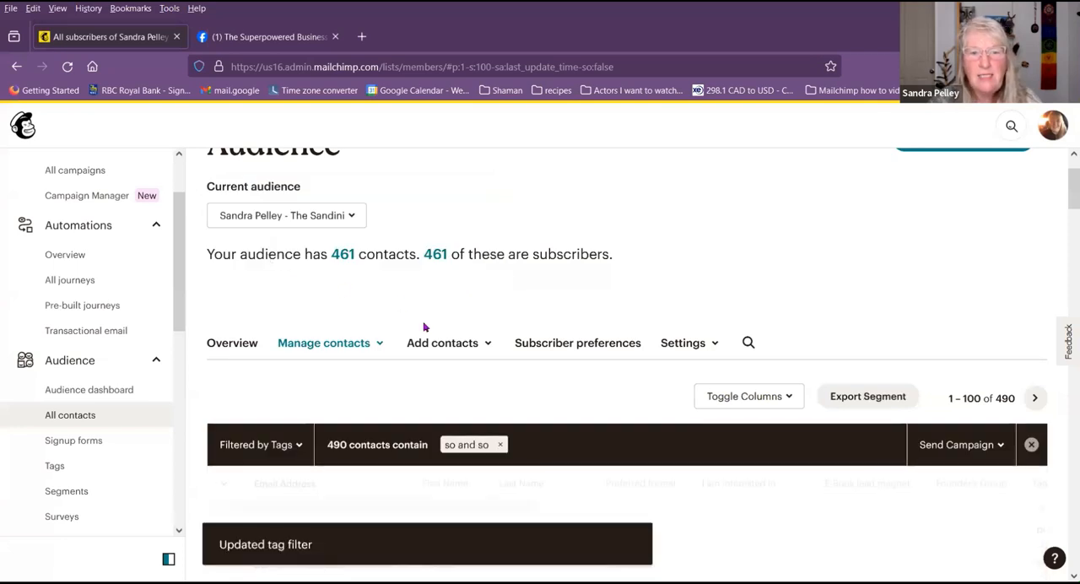
scroll(632, 357, down, 2)
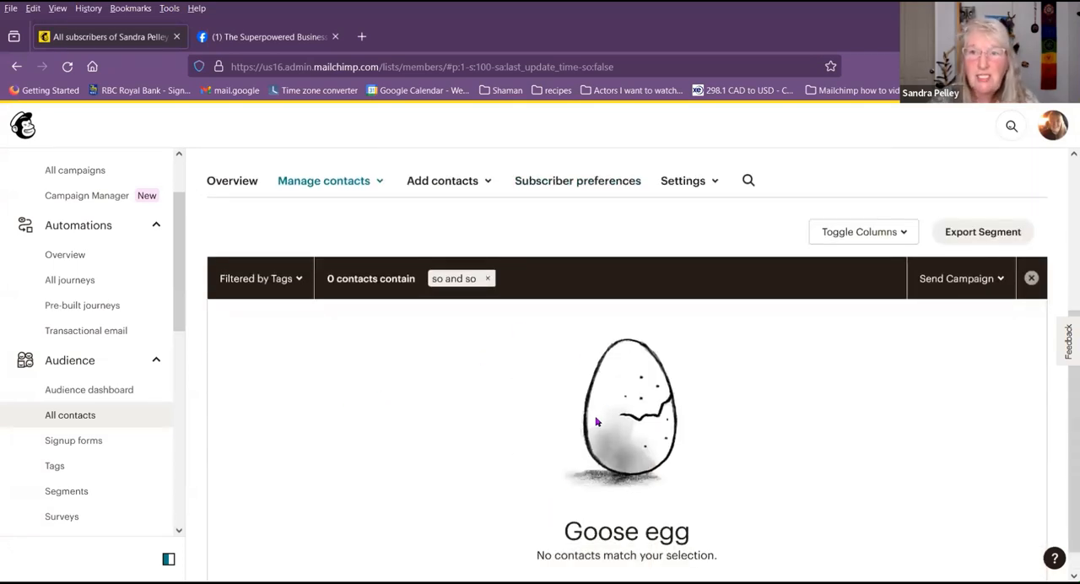
scroll(431, 428, up, 1)
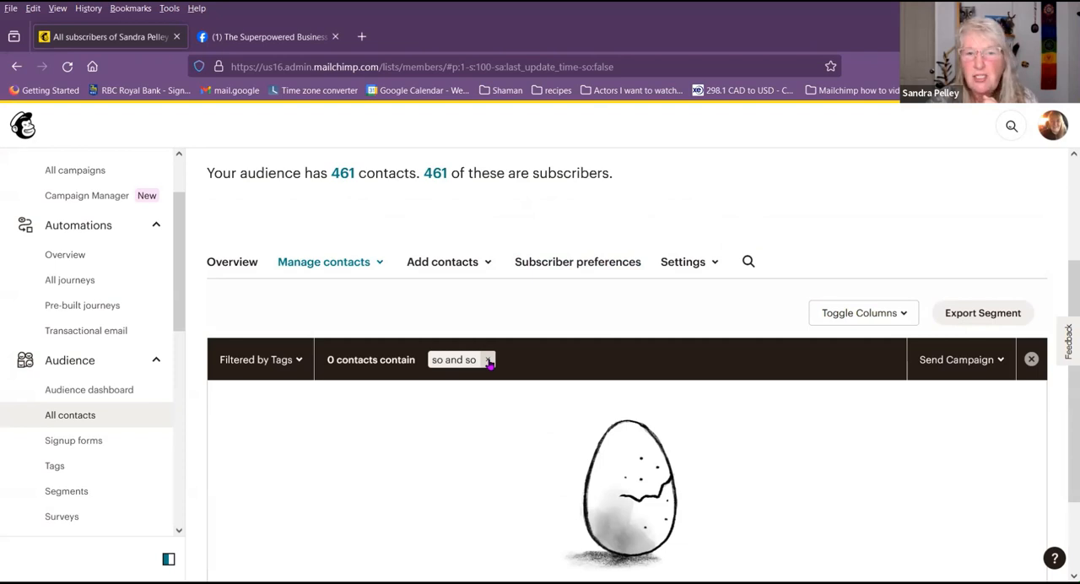
Step: Remove the so and so filter and filter the contacts by the Healing faster tag instead
click(488, 361)
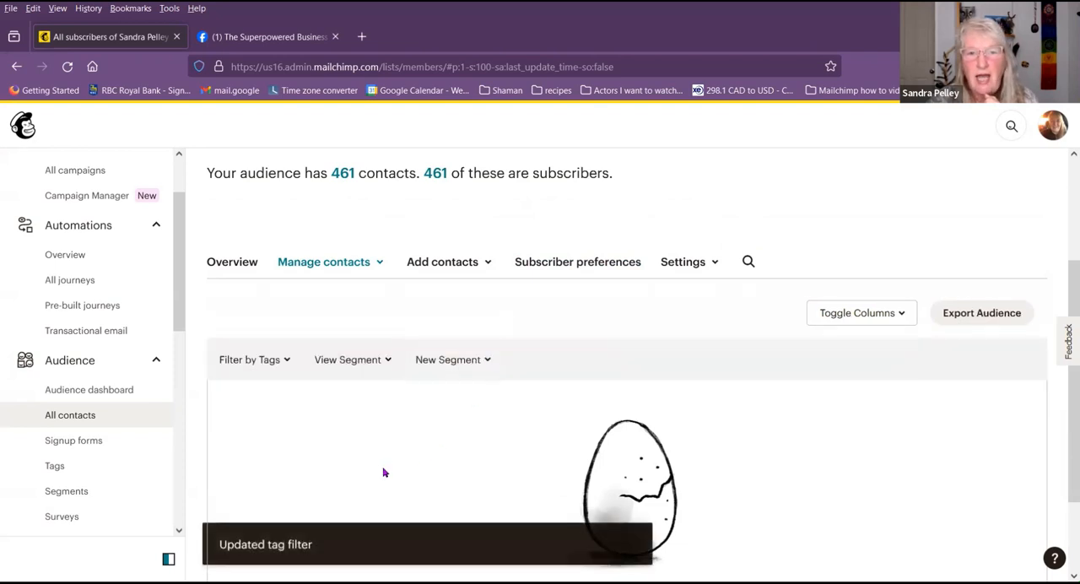
click(253, 364)
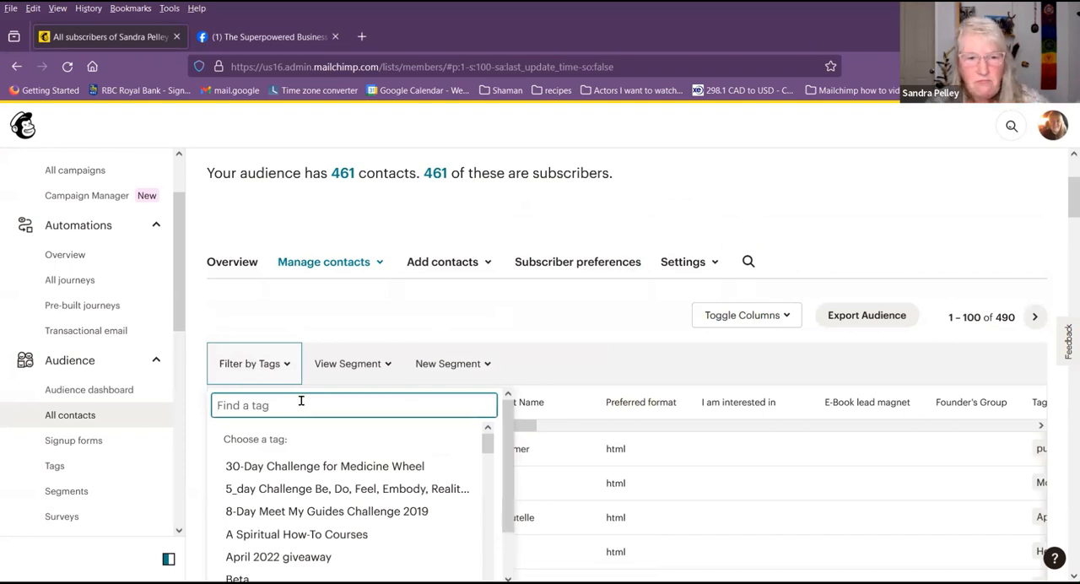
text(healing)
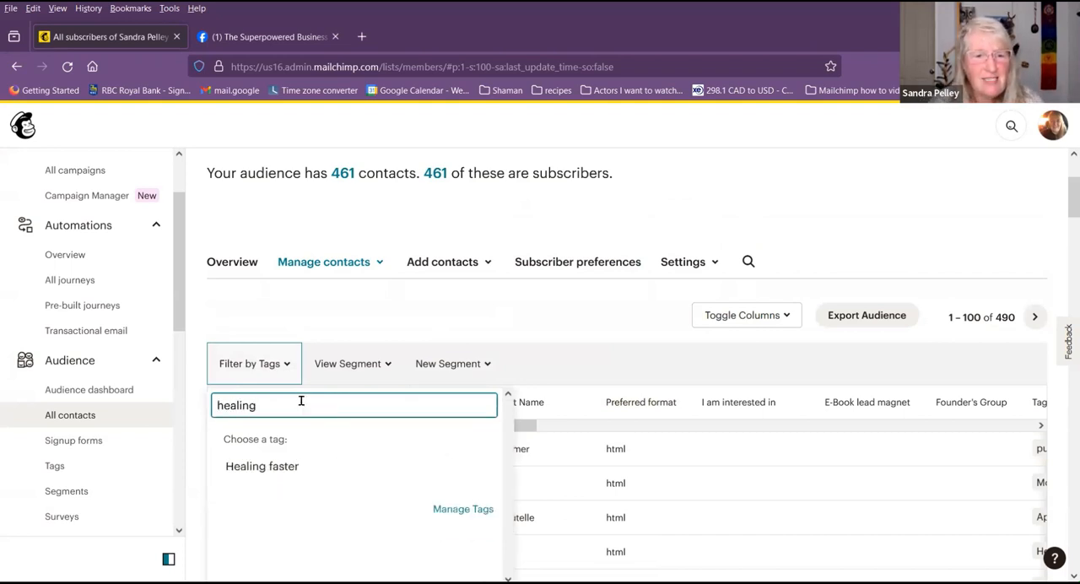
click(282, 468)
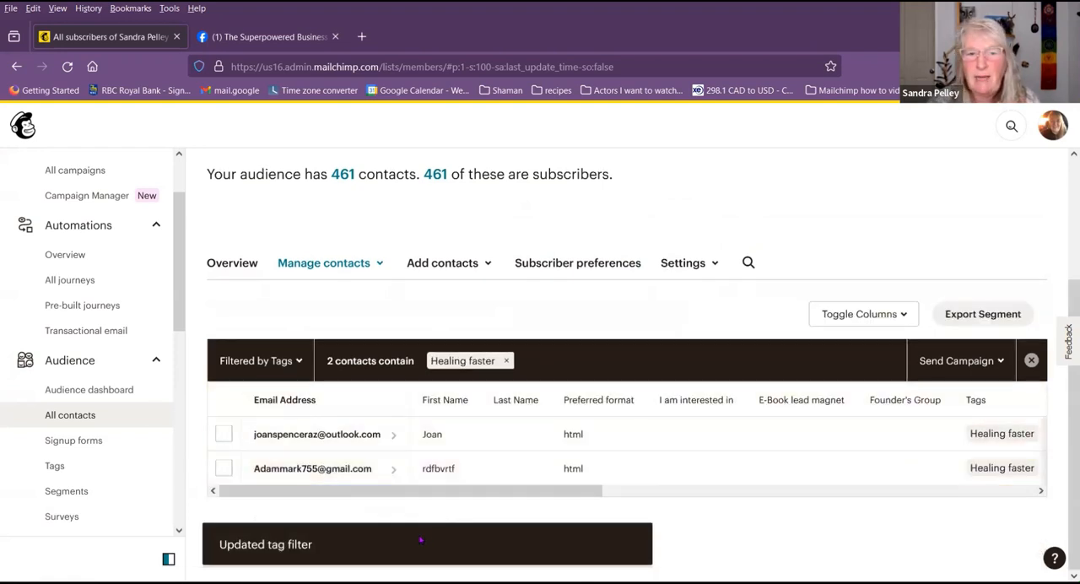
Step: Replace the Healing faster filter with the Money Matters 2022 tag to view its contacts
click(299, 364)
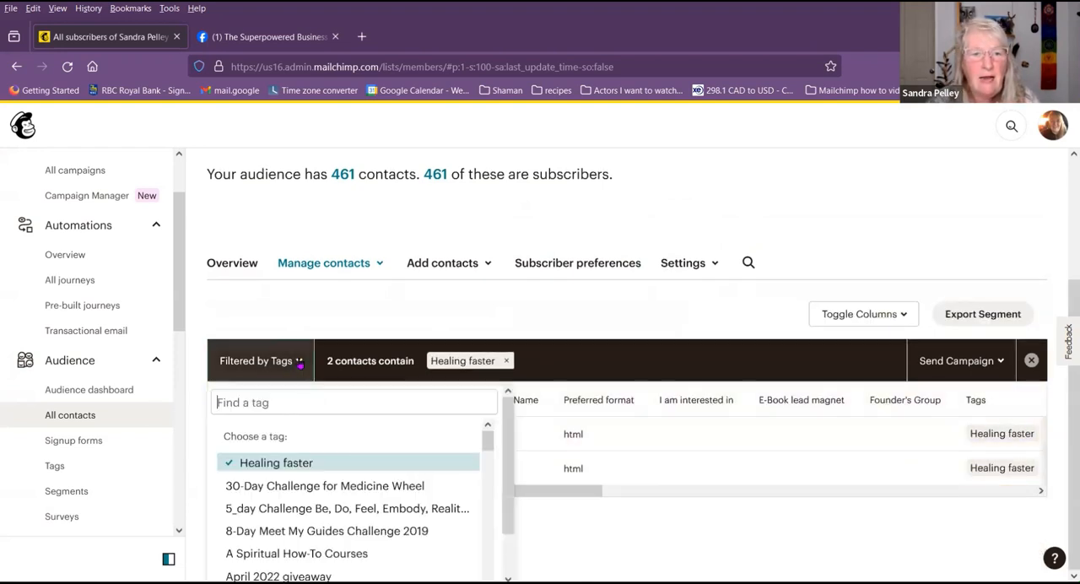
click(507, 361)
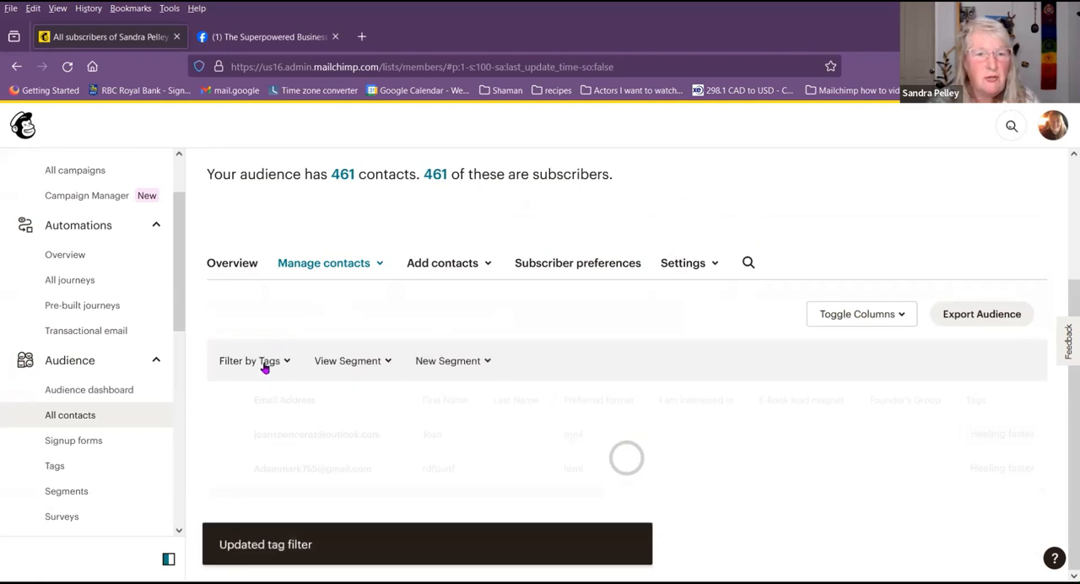
click(263, 364)
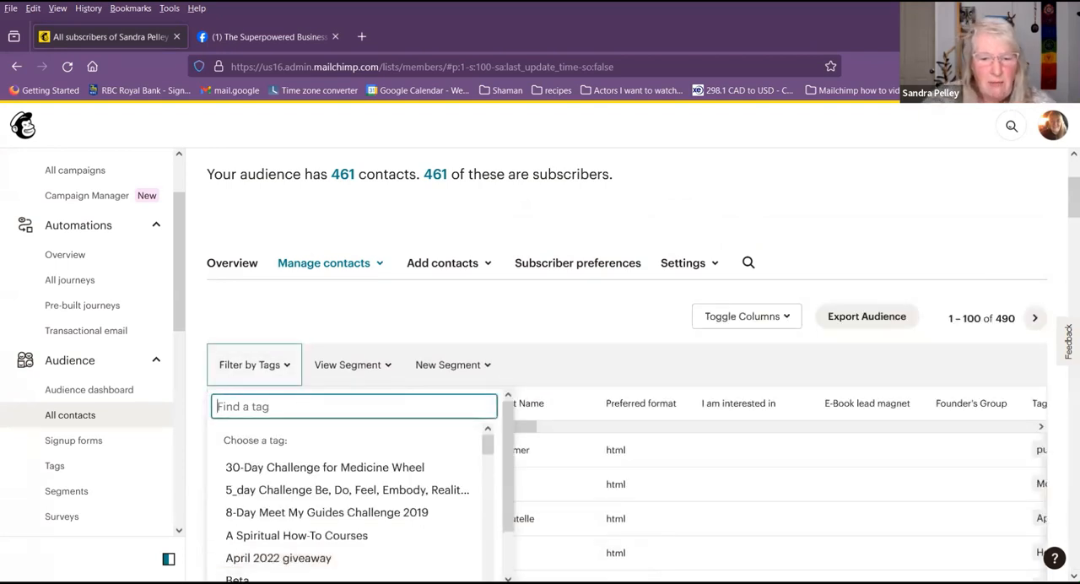
text(money)
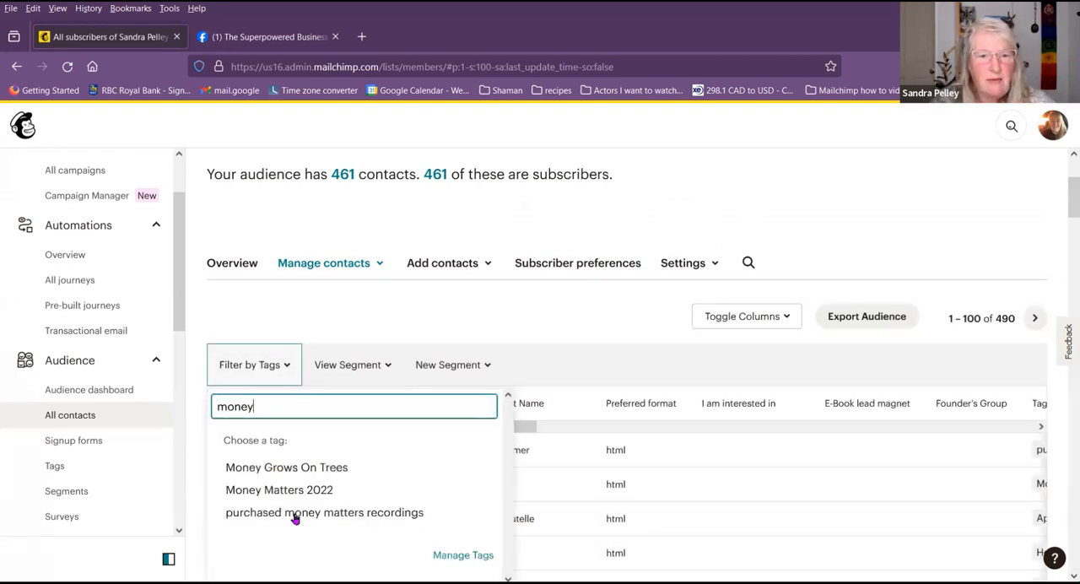
click(302, 487)
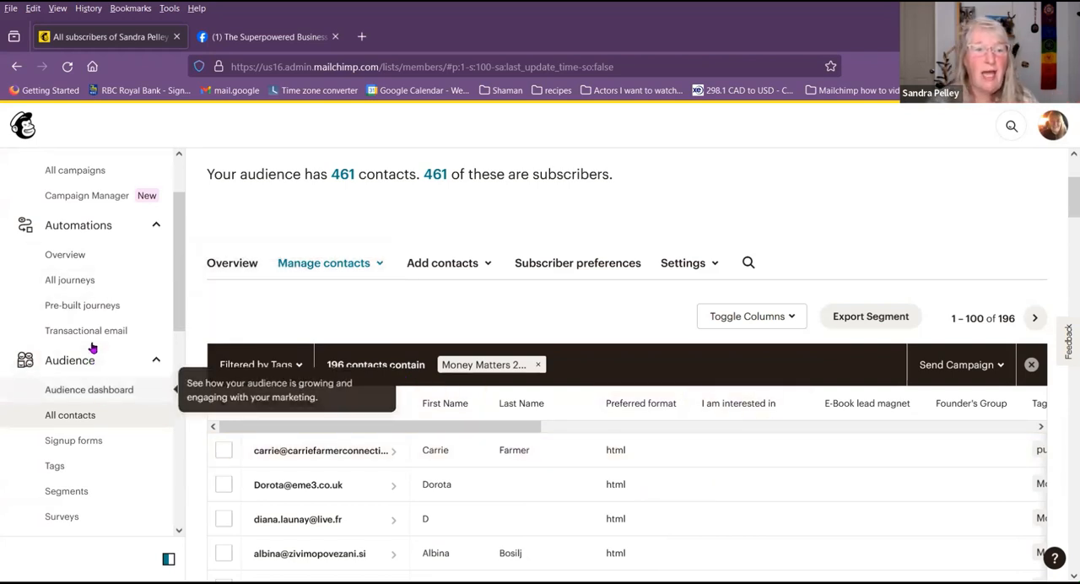
Step: Open the list of all campaigns and look through the published landing pages, social posts, sent emails and drafts
scroll(107, 354, up, 1)
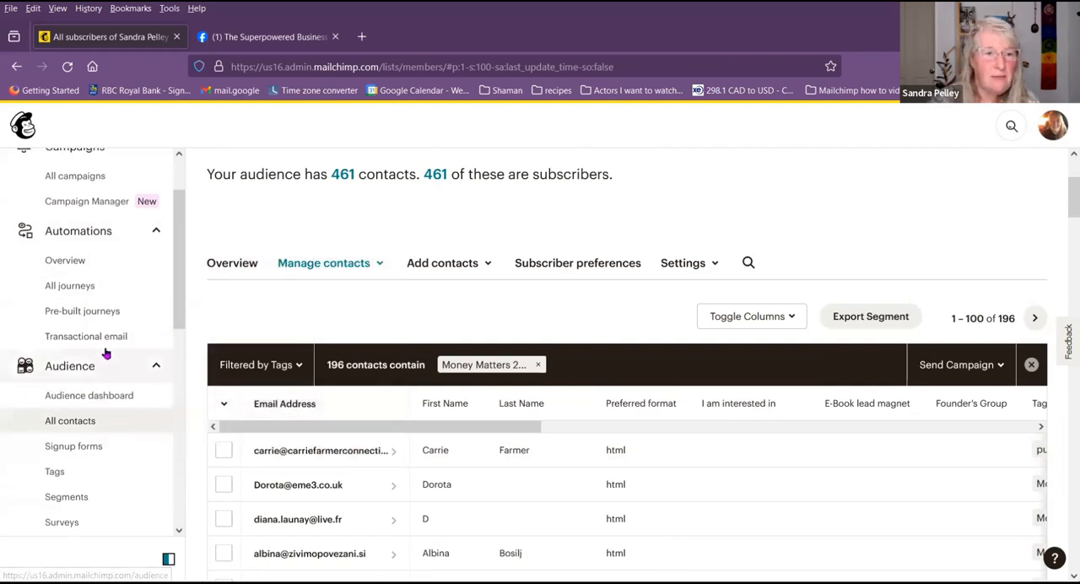
click(87, 250)
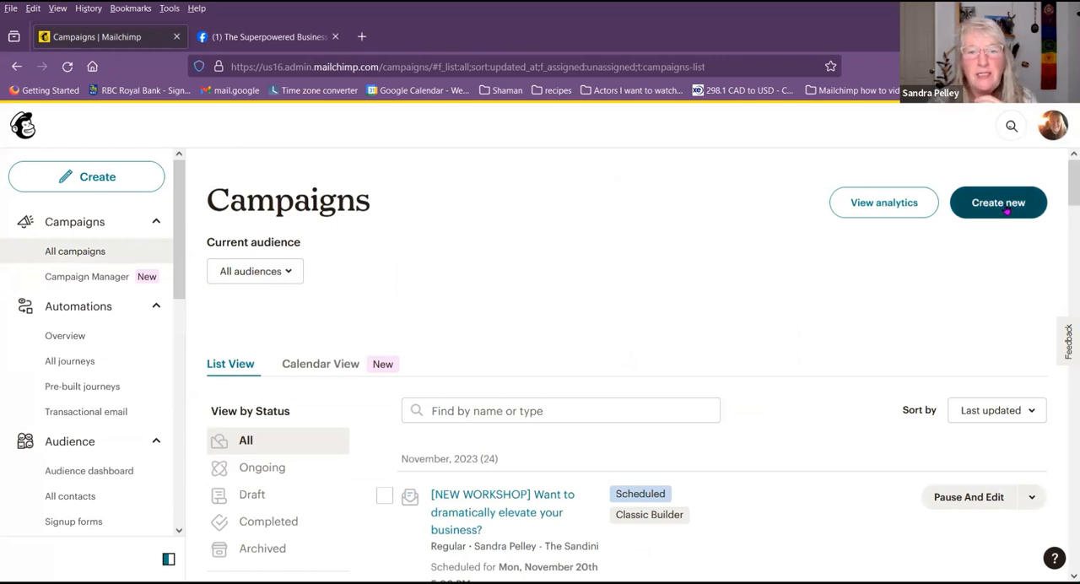
scroll(739, 408, down, 2)
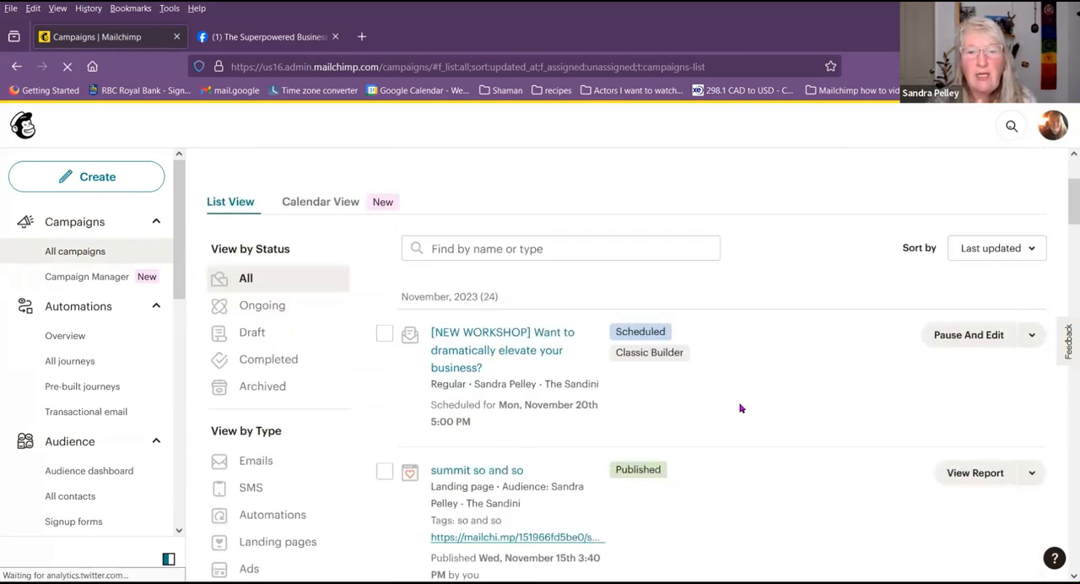
scroll(739, 408, down, 3)
scroll(739, 408, down, 3)
scroll(739, 408, down, 3)
scroll(740, 409, up, 2)
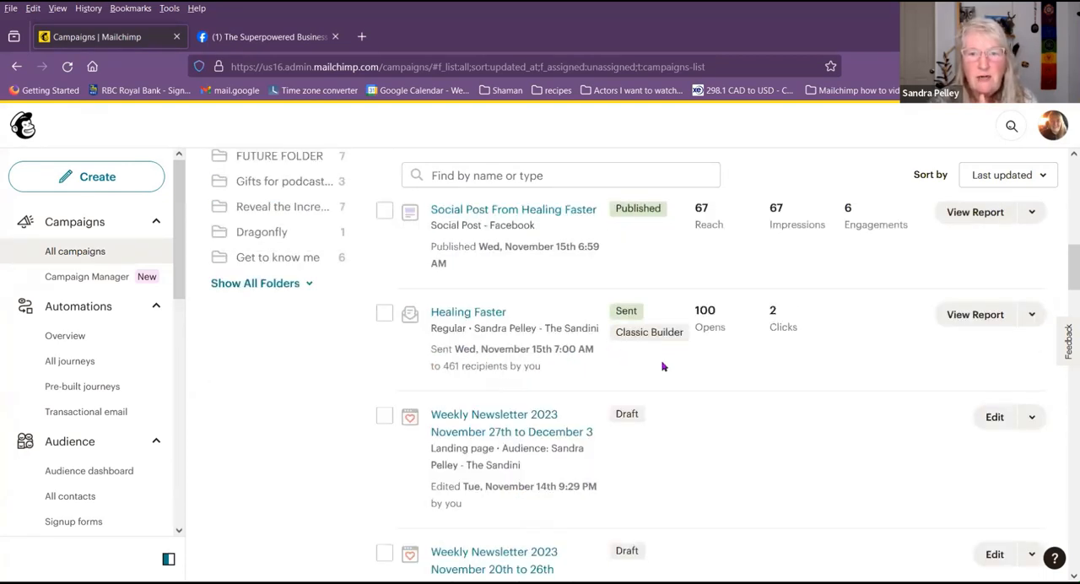
scroll(662, 366, up, 1)
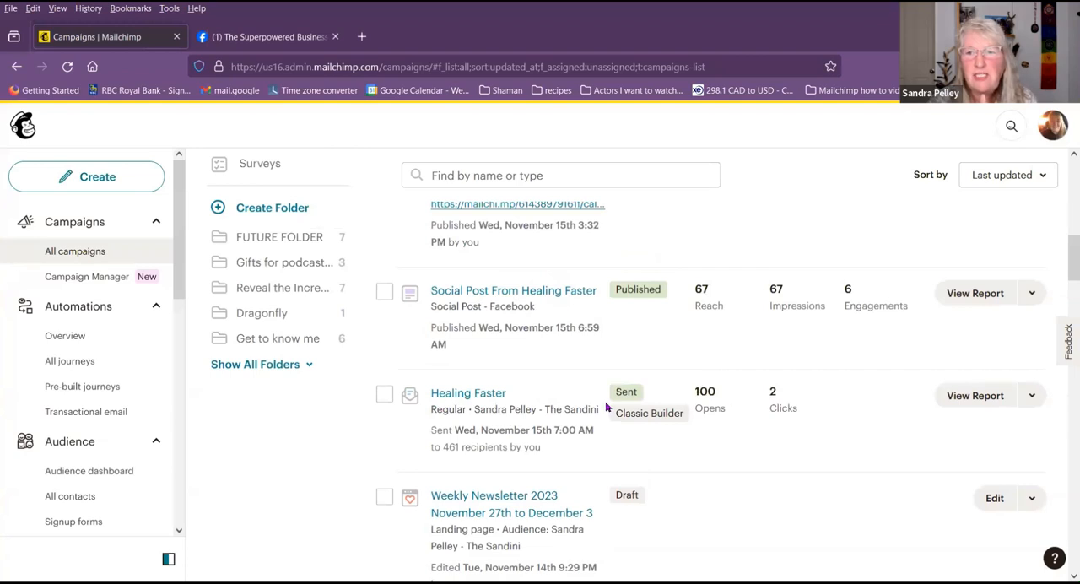
scroll(548, 376, up, 1)
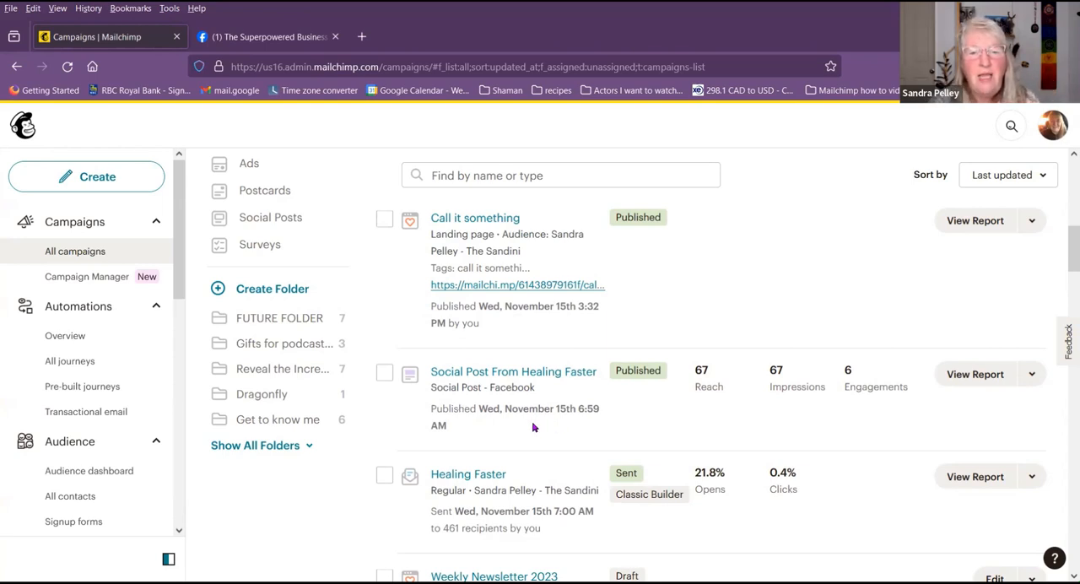
Step: Look at the further actions offered for the sent Healing Faster email, and return to the published landing pages
scroll(477, 425, down, 2)
mouse_move(450, 407)
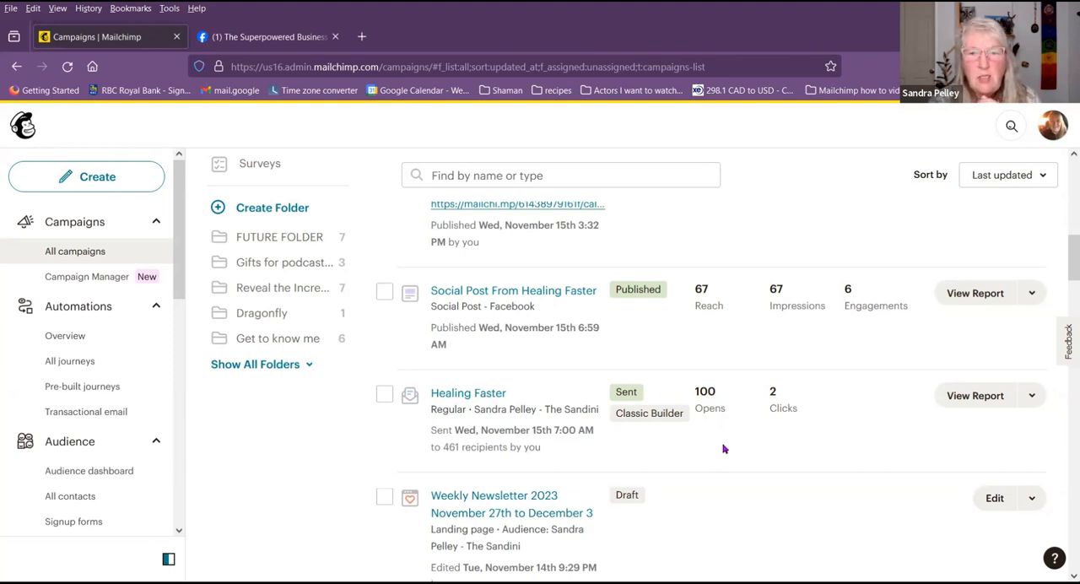
click(1027, 395)
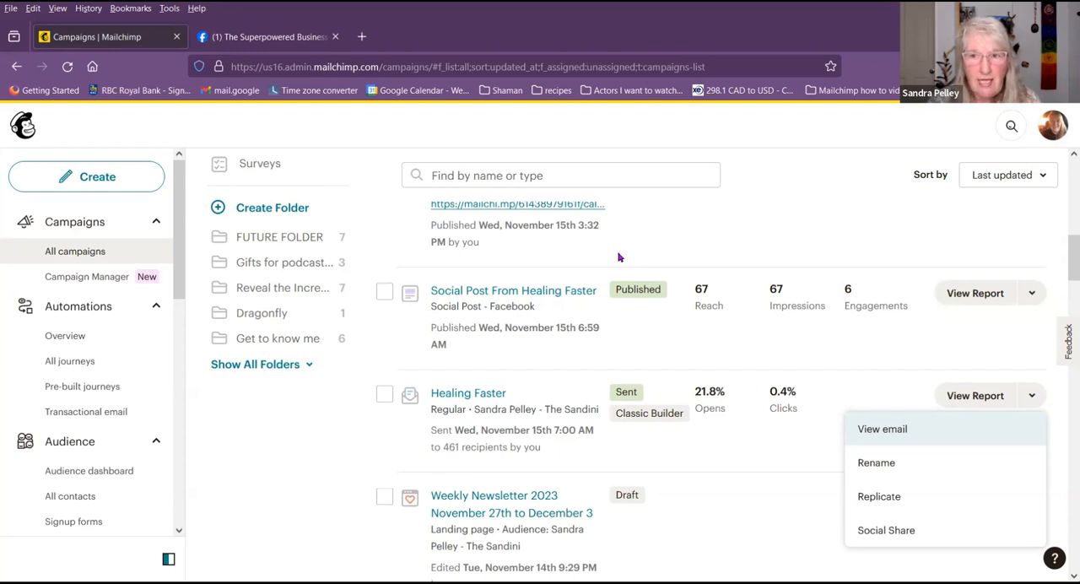
scroll(638, 226, up, 1)
scroll(639, 228, up, 10)
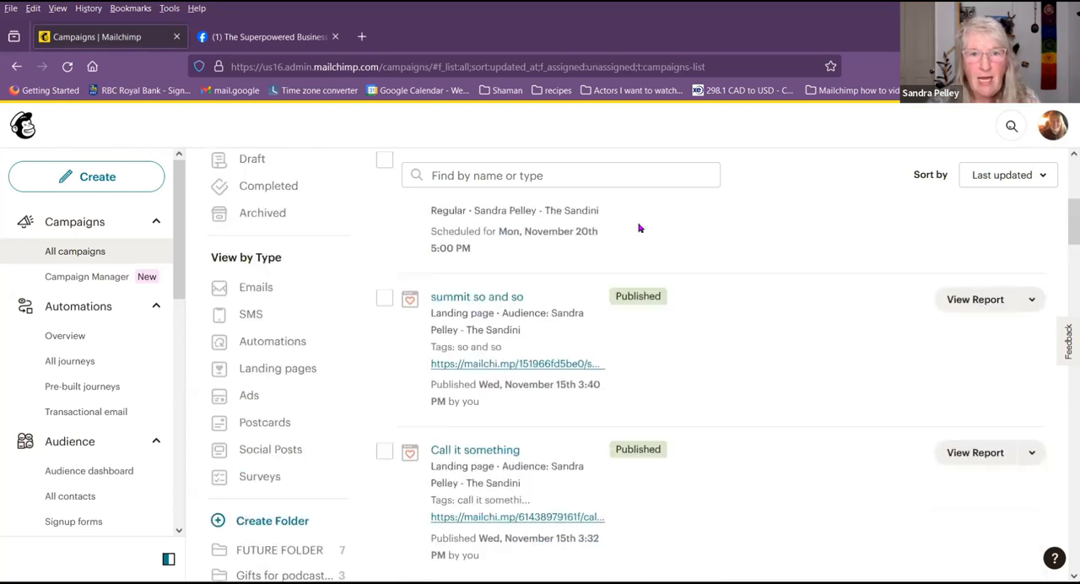